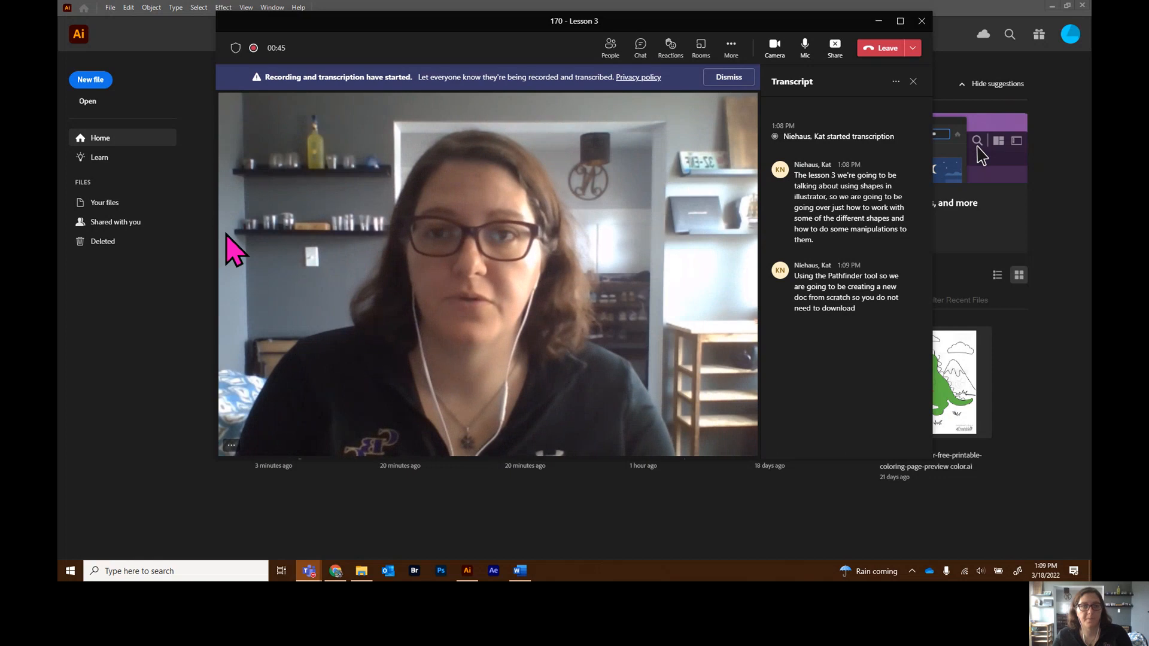
- Create a 5 x 7 in portrait document with two artboards in Illustrator, named with the author's surname and "Lesson 3"
{"action": "left_click", "coordinate": [143, 365]}
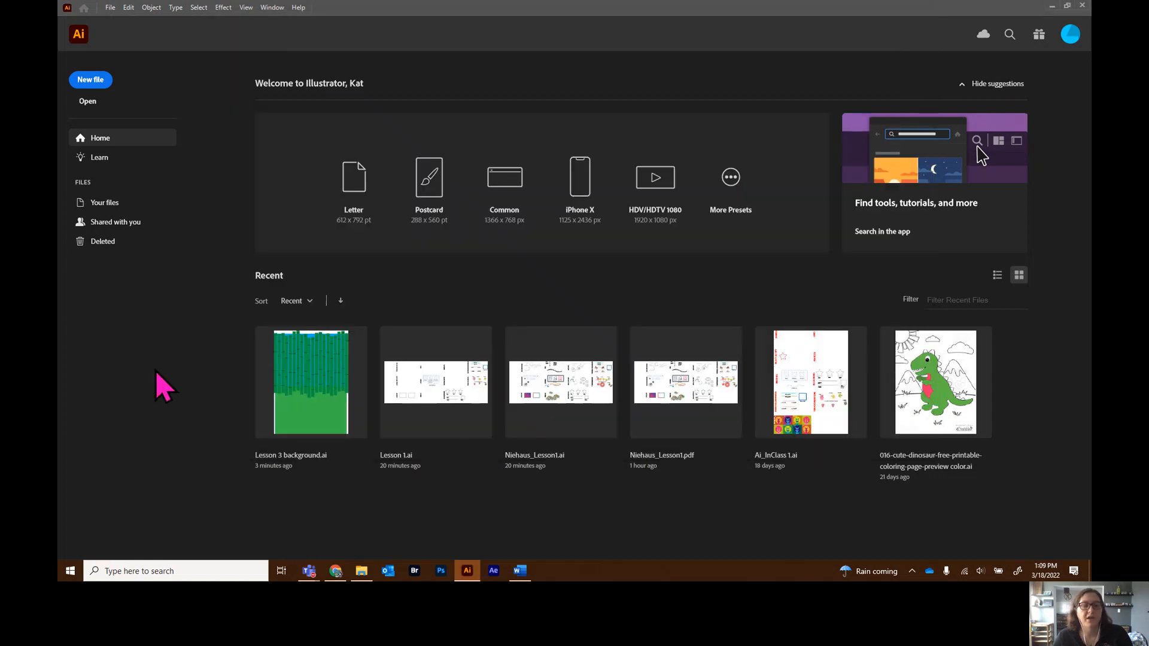
{"action": "left_click", "coordinate": [84, 81]}
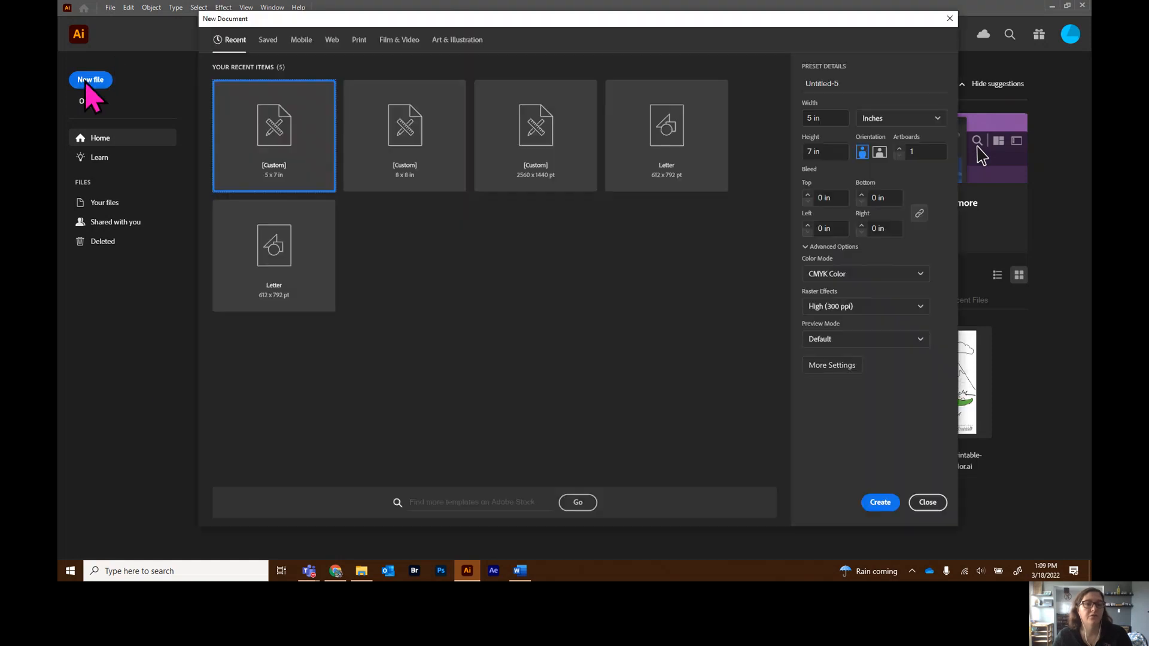
{"action": "left_click", "coordinate": [858, 81]}
{"action": "type", "text": "Niehaus  Lesson 3"}
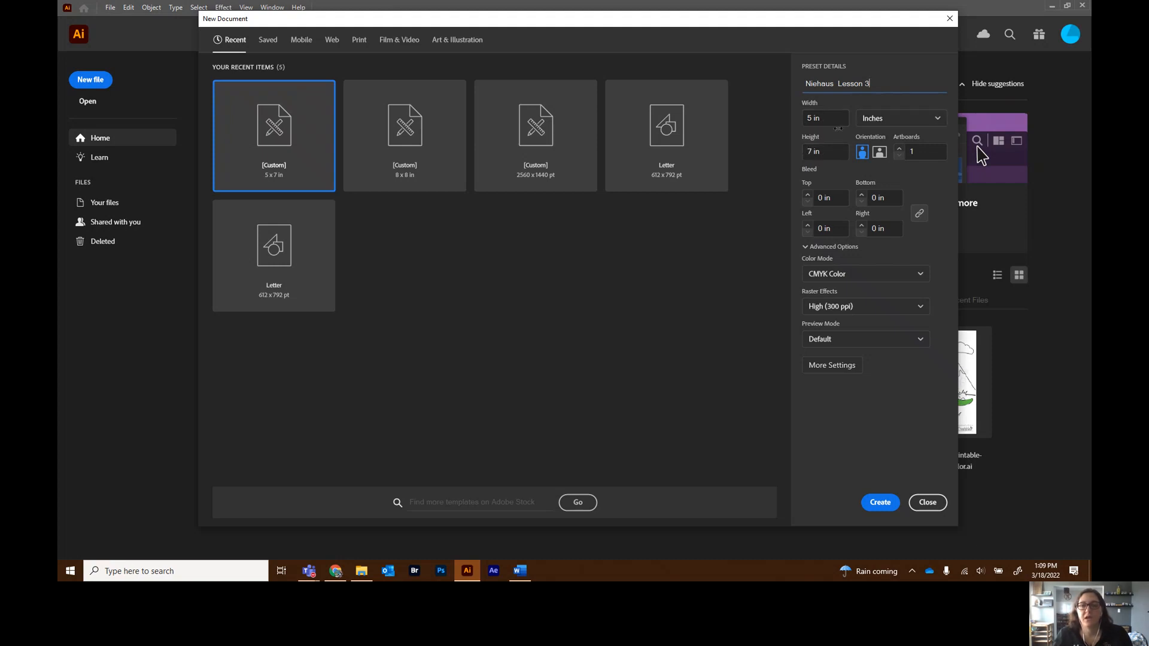
{"action": "left_click", "coordinate": [899, 148]}
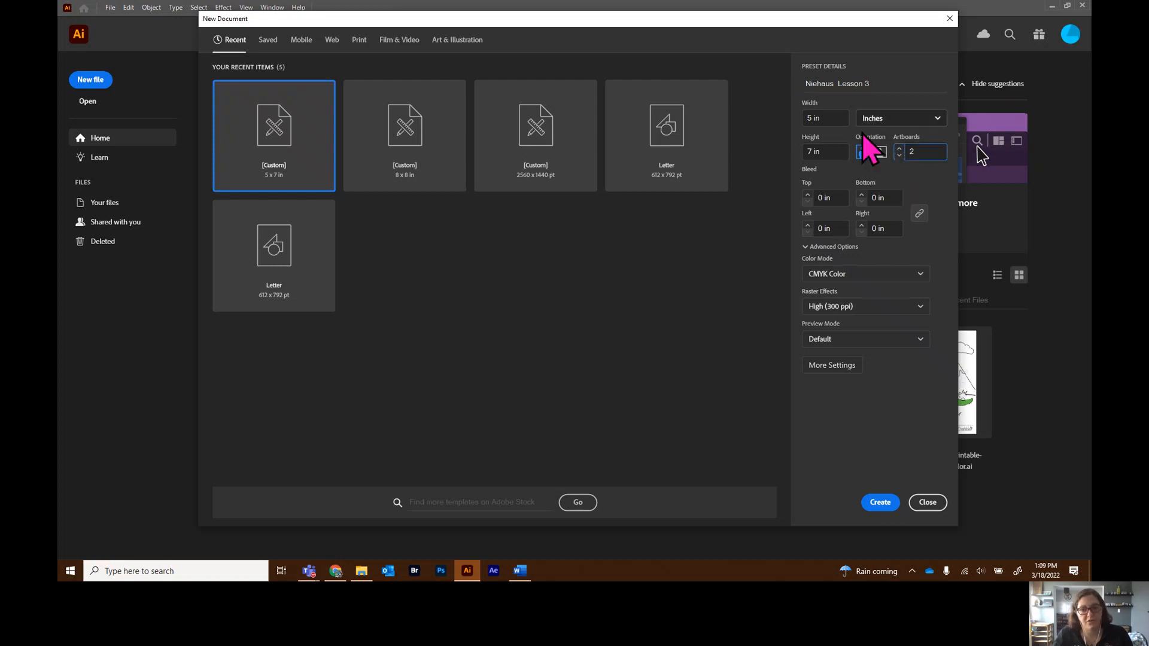
{"action": "left_click", "coordinate": [877, 508]}
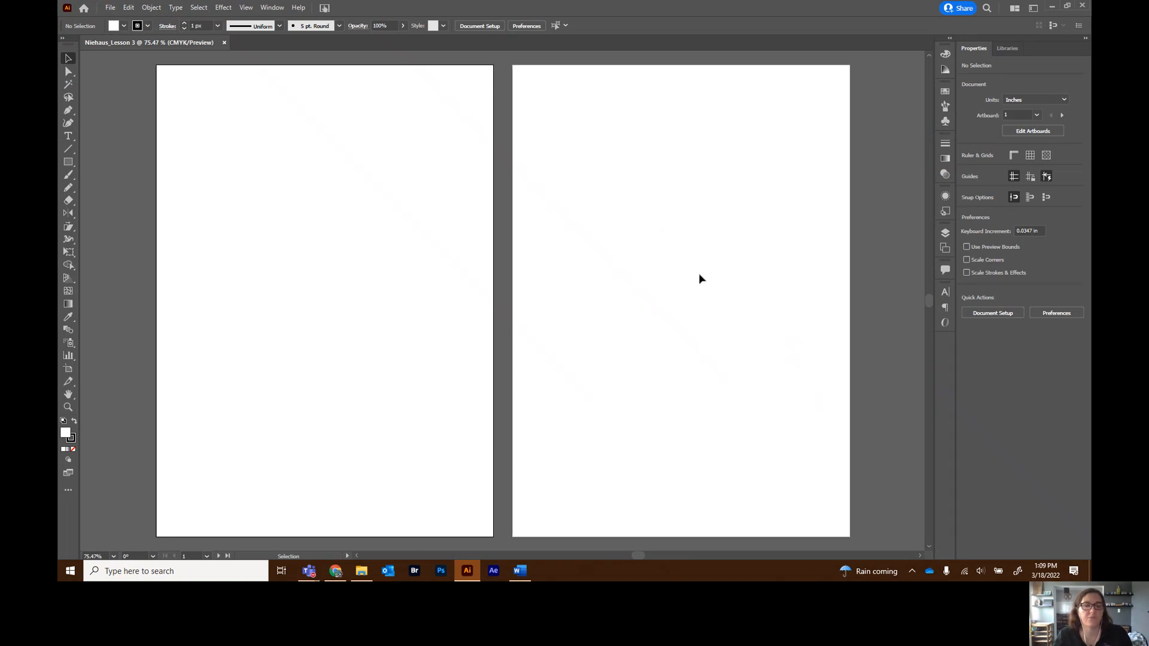
- Draw a circle about 2.95 in across with the Ellipse tool and center it on the first artboard
{"action": "left_click", "coordinate": [206, 556]}
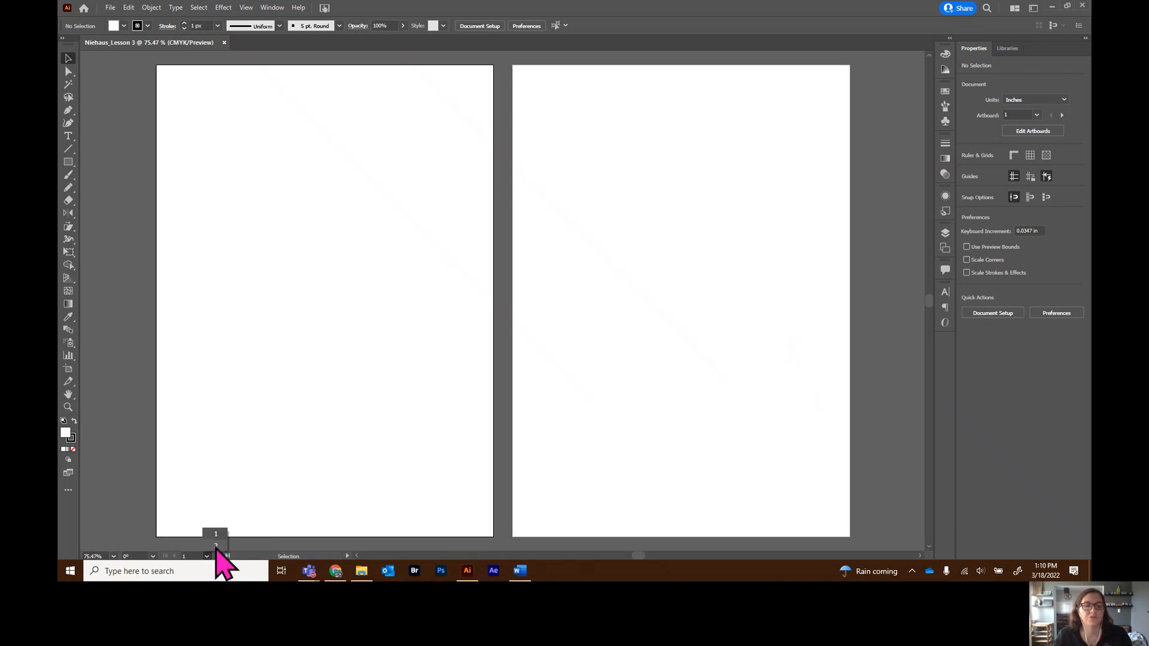
{"action": "left_click", "coordinate": [216, 545]}
{"action": "left_click", "coordinate": [207, 555]}
{"action": "left_click", "coordinate": [216, 537]}
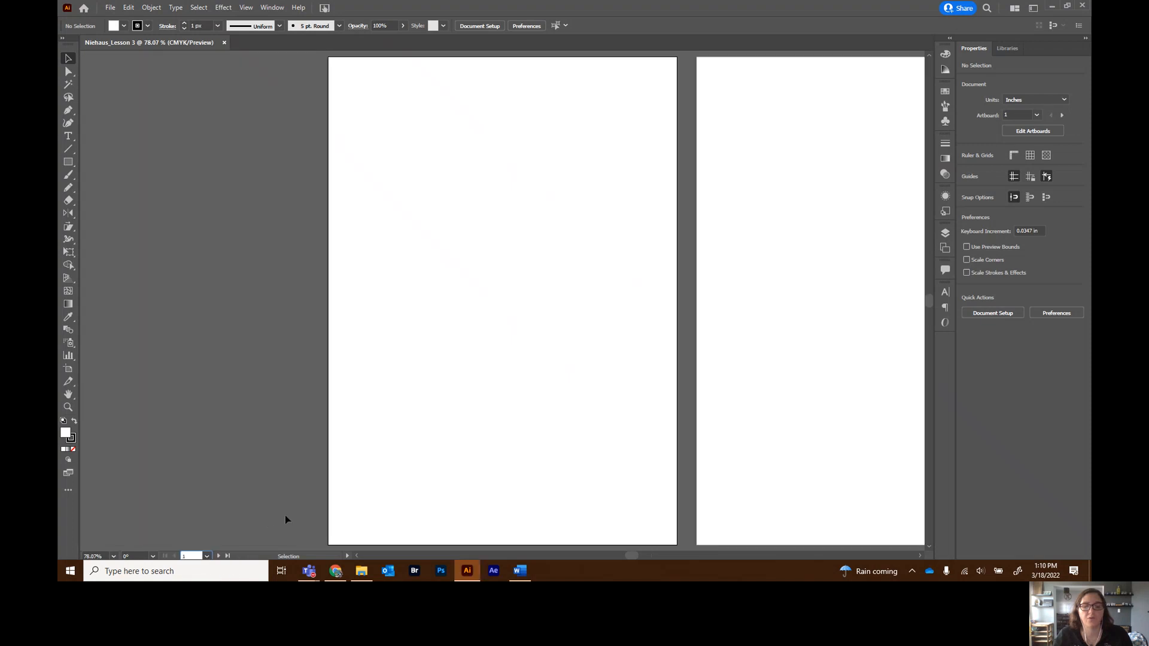
{"action": "key", "text": "ctrl"}
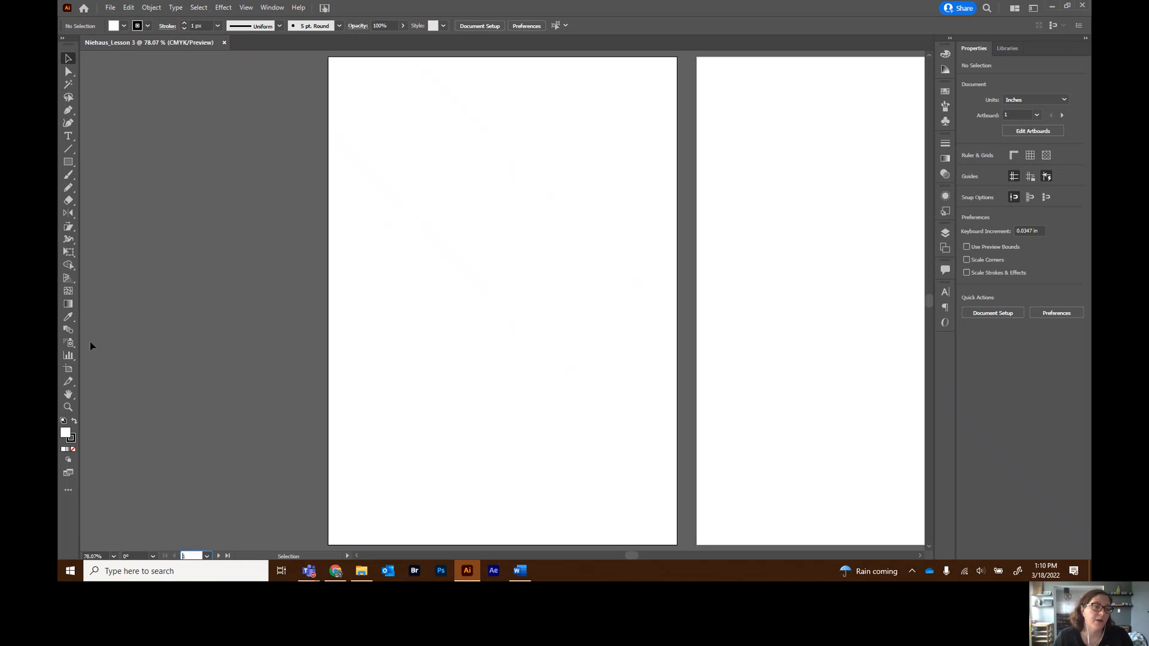
{"action": "left_click_drag", "start_coordinate": [73, 164], "coordinate": [136, 188]}
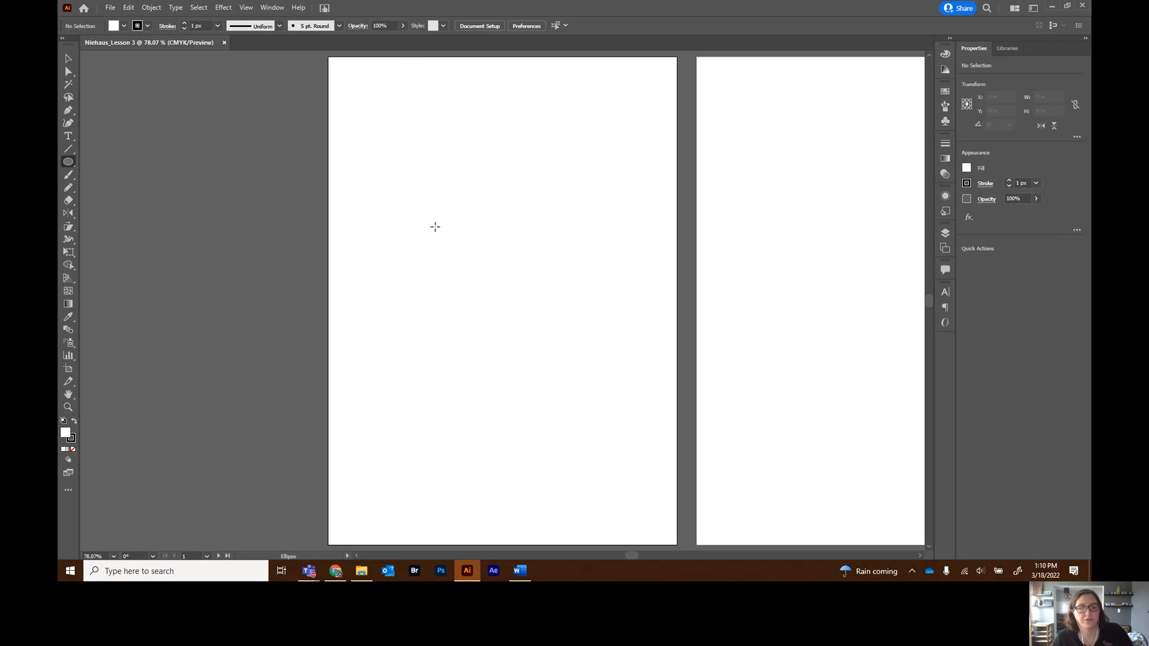
{"action": "left_click_drag", "start_coordinate": [429, 211], "coordinate": [555, 417]}
{"action": "left_click", "coordinate": [69, 60]}
{"action": "left_click_drag", "start_coordinate": [545, 339], "coordinate": [516, 326]}
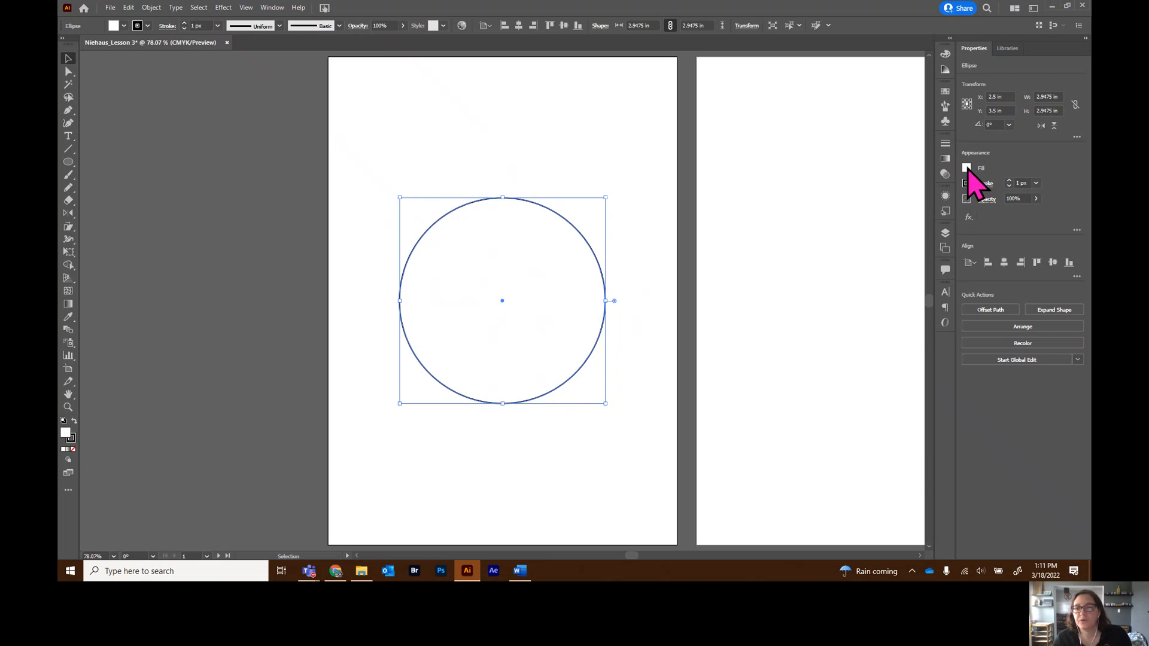
- Fill the circle with the brown swatch C=40 M=70 Y=100 K=50, remove its stroke and deselect it
{"action": "left_click", "coordinate": [966, 168]}
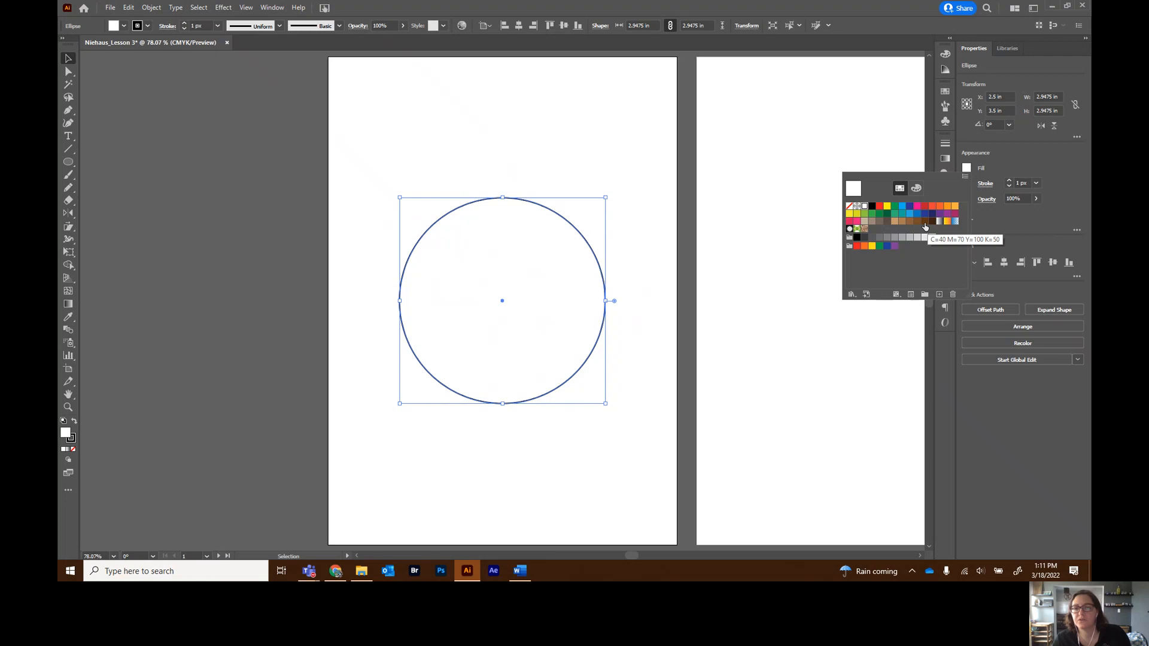
{"action": "left_click", "coordinate": [925, 222]}
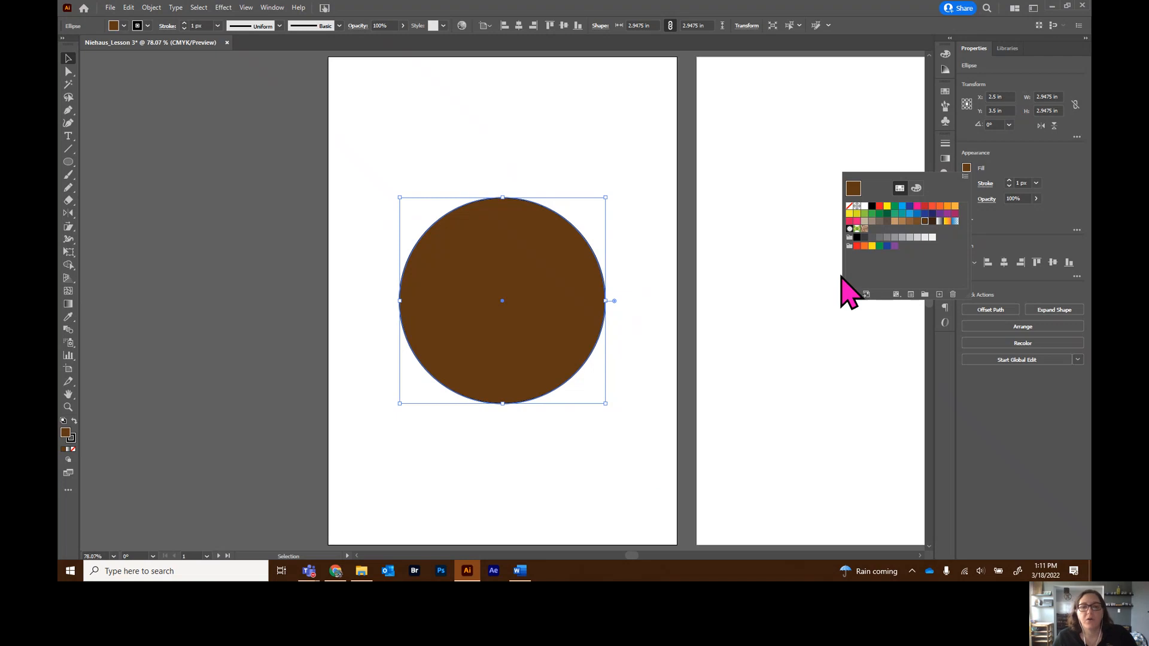
{"action": "key", "text": "Escape"}
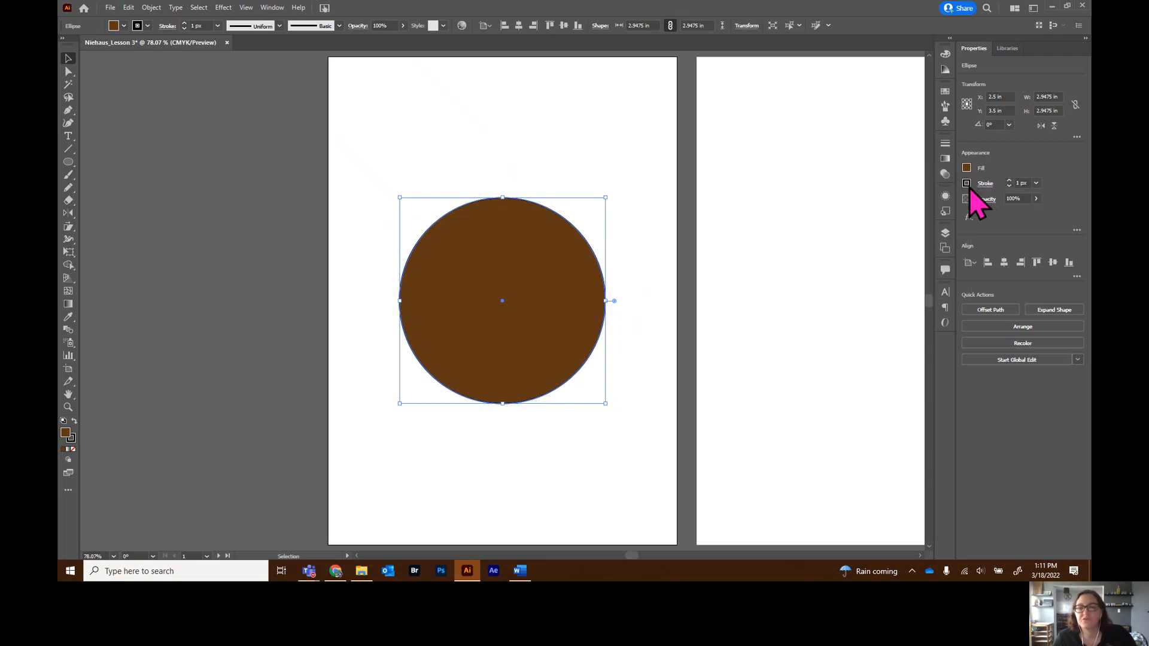
{"action": "left_click", "coordinate": [968, 185]}
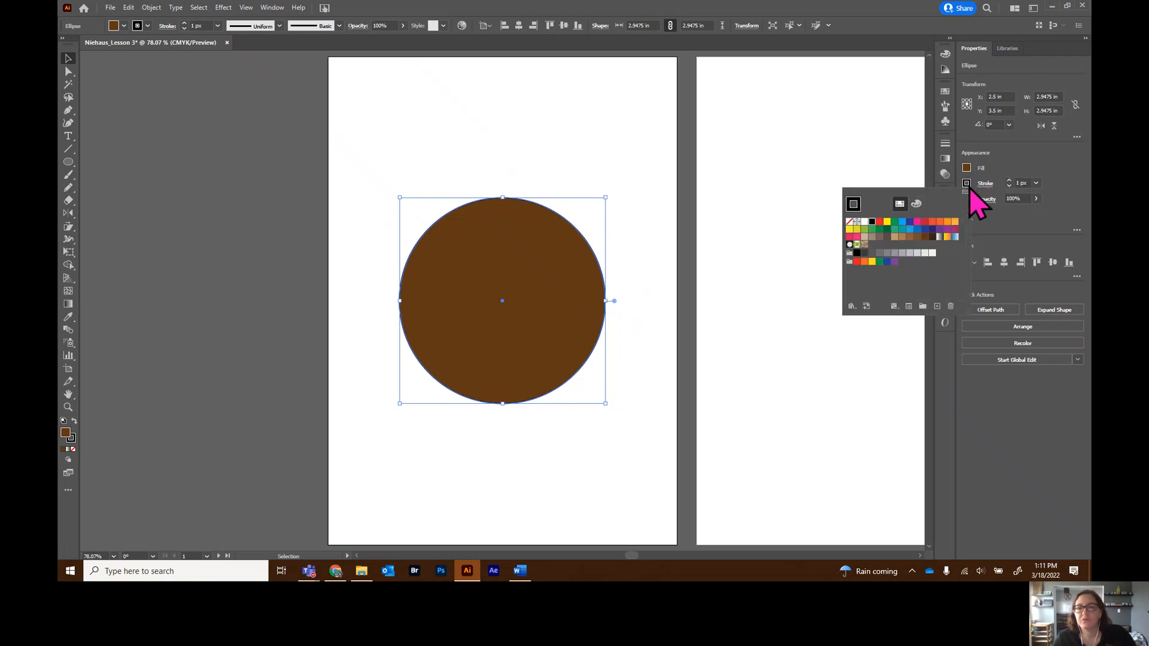
{"action": "left_click", "coordinate": [848, 222]}
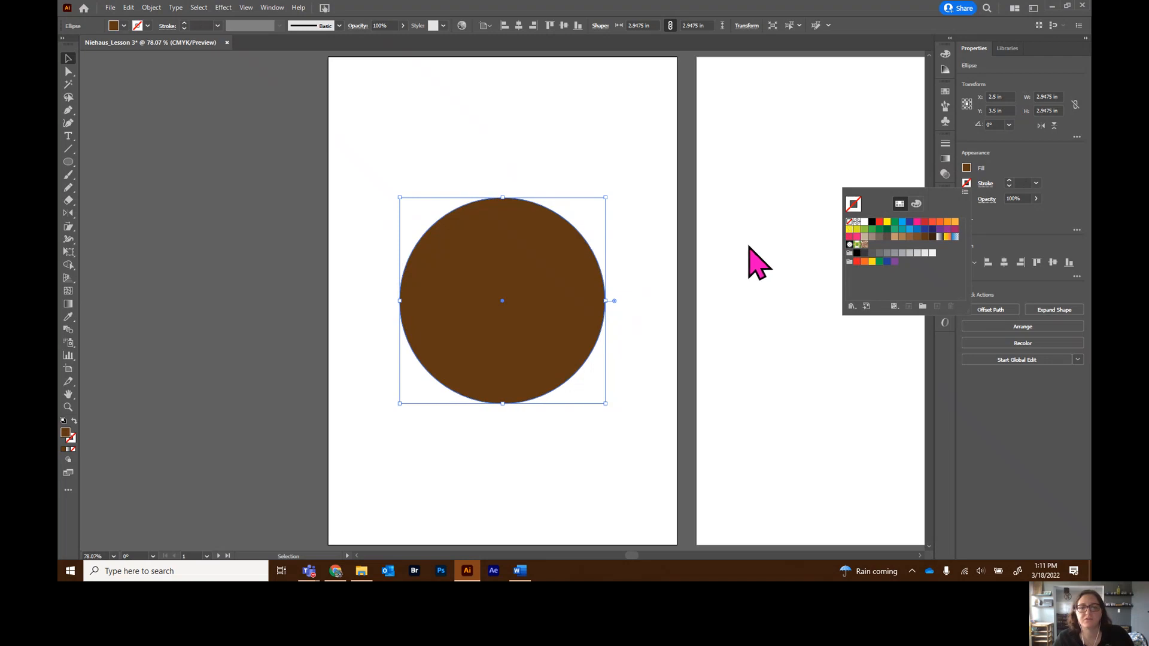
{"action": "key", "text": "Escape"}
{"action": "left_click", "coordinate": [640, 284]}
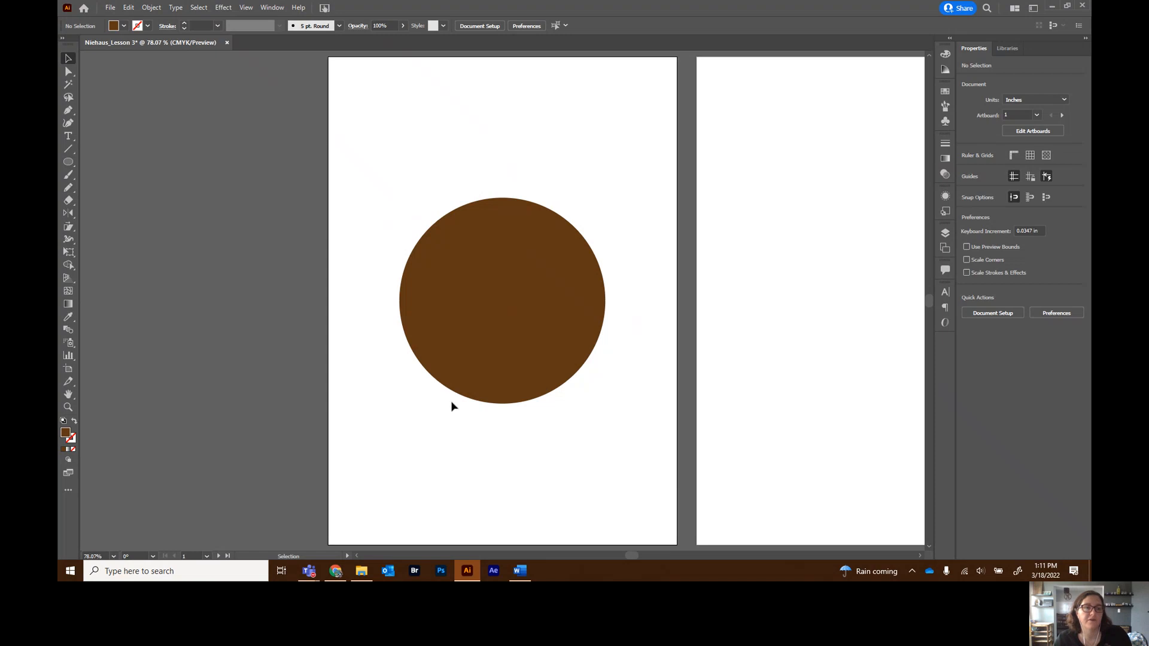
- Draw a vertical CMYK Red ellipse centered over the circle's lower edge and shorten it to about 1.06 x 1.86 in
{"action": "left_click", "coordinate": [69, 162]}
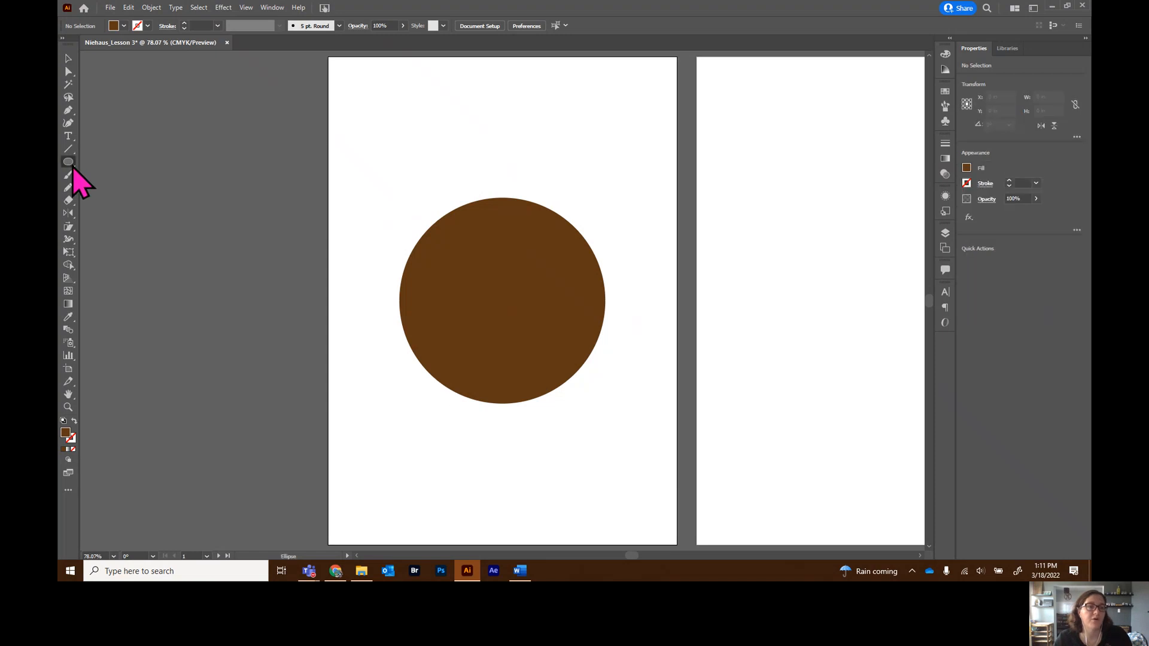
{"action": "left_click", "coordinate": [966, 169]}
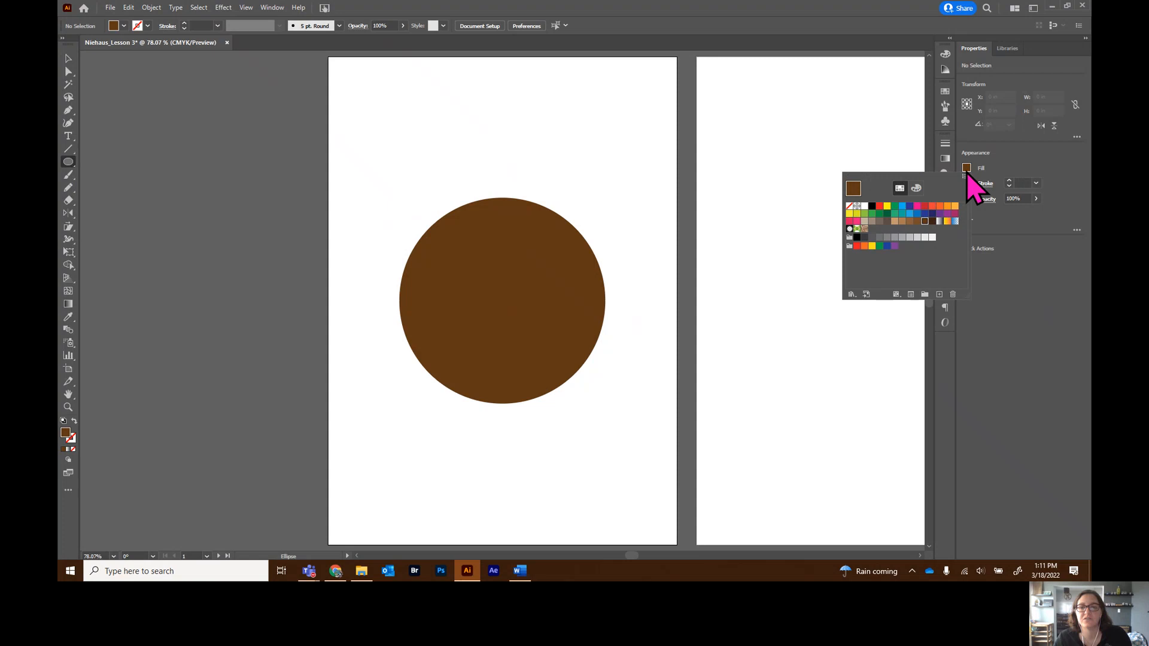
{"action": "left_click", "coordinate": [879, 205]}
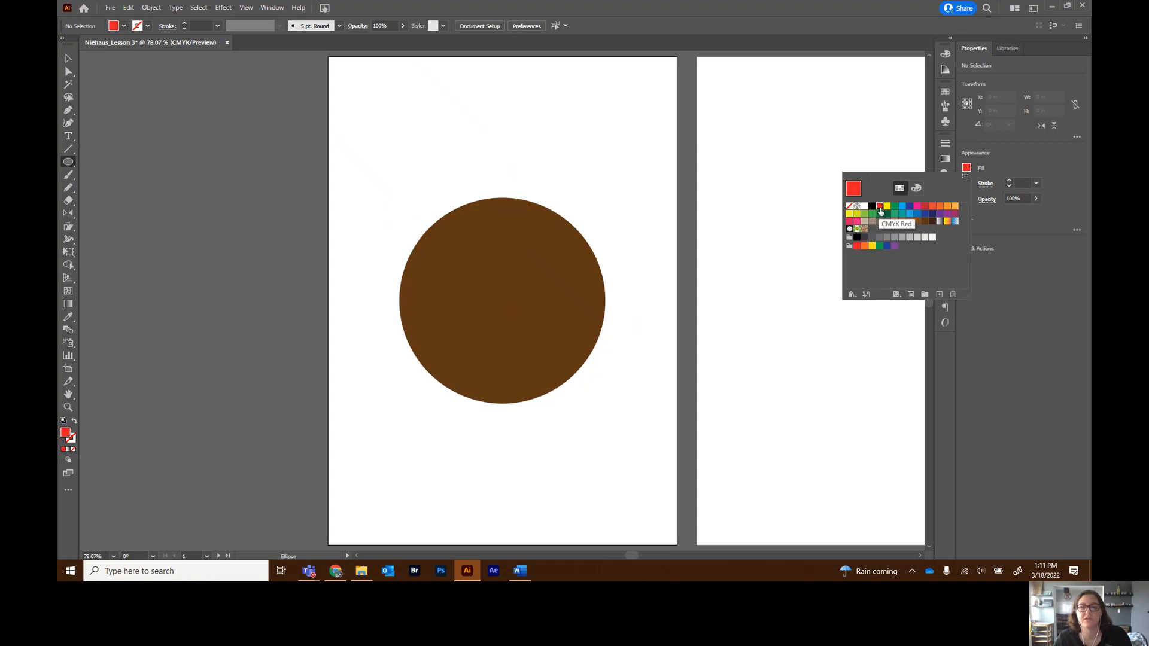
{"action": "left_click", "coordinate": [70, 165]}
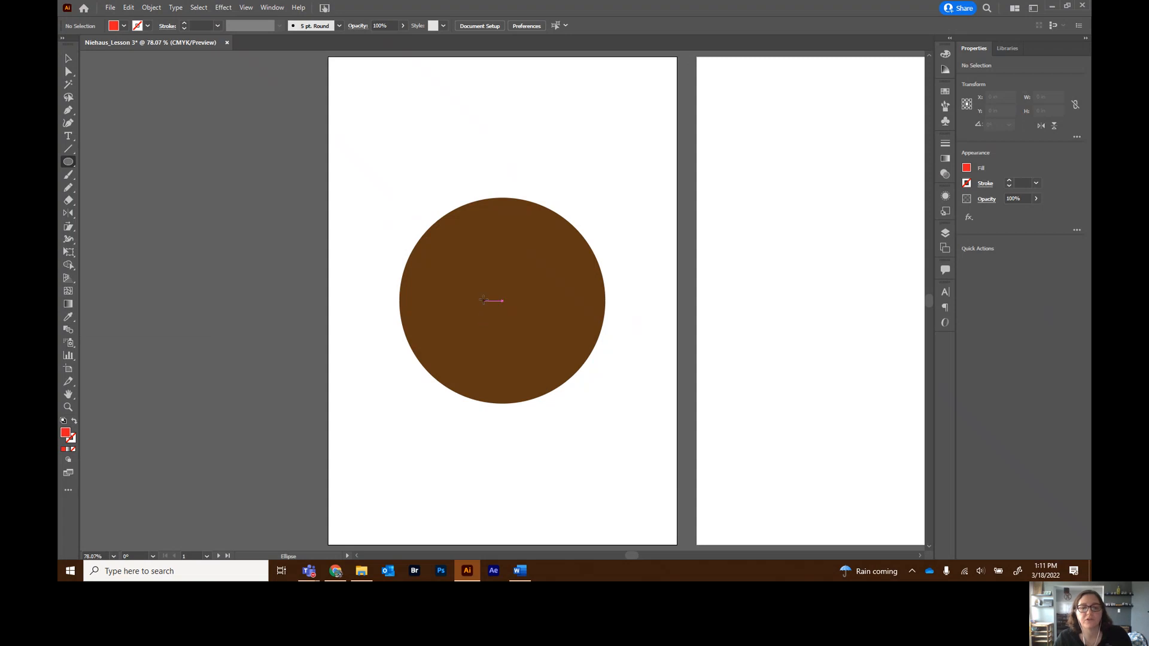
{"action": "left_click_drag", "start_coordinate": [483, 301], "coordinate": [558, 453]}
{"action": "left_click", "coordinate": [68, 58]}
{"action": "left_click_drag", "start_coordinate": [542, 411], "coordinate": [522, 421]}
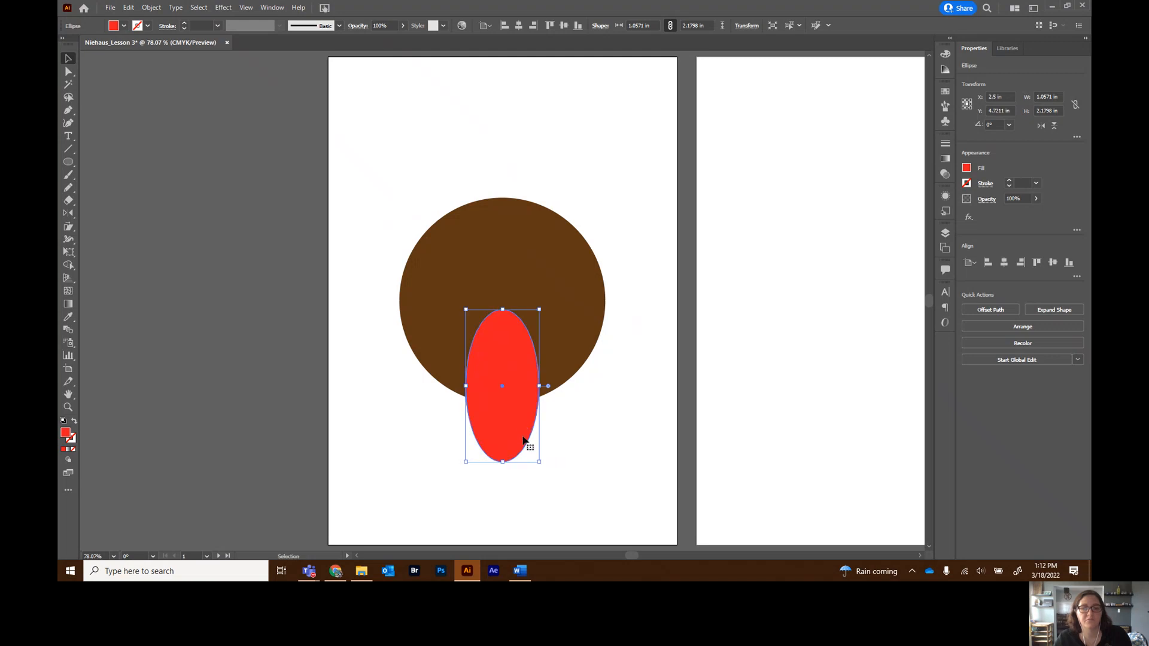
{"action": "left_click_drag", "start_coordinate": [503, 461], "coordinate": [504, 441]}
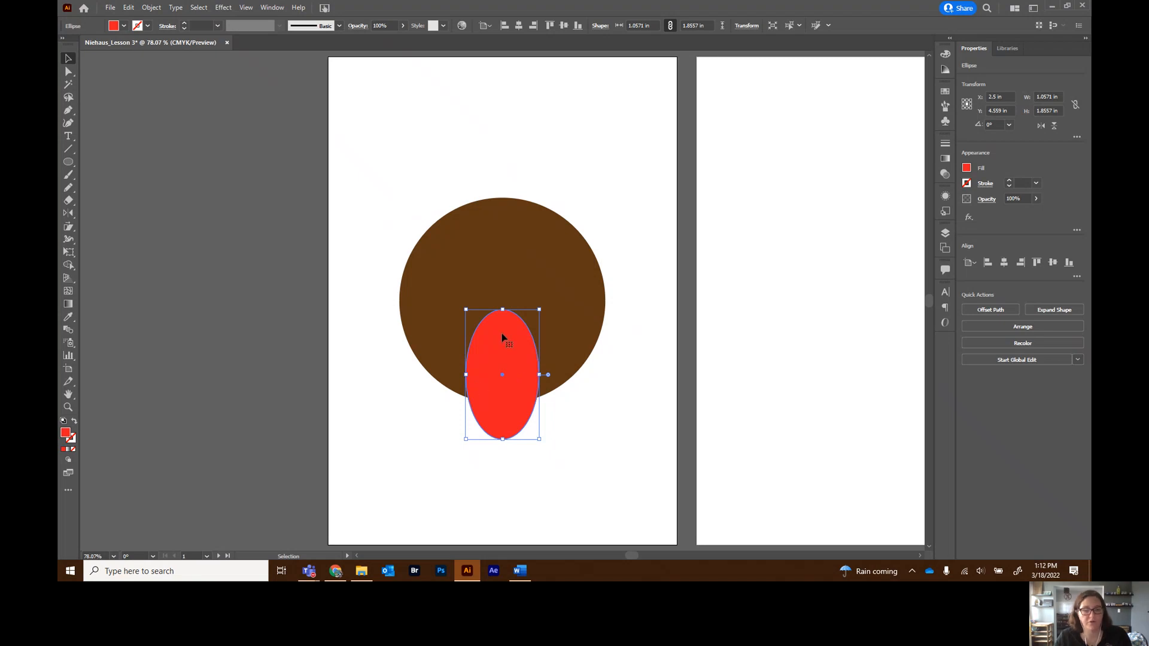
{"action": "left_click", "coordinate": [151, 8]}
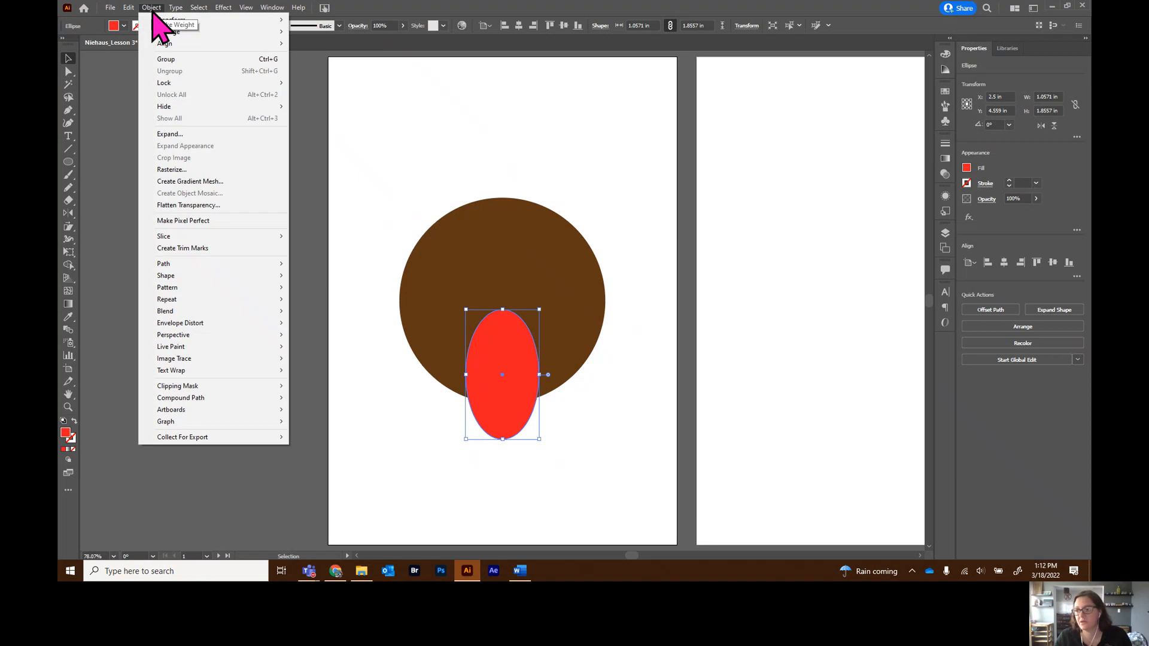
{"action": "mouse_move", "coordinate": [187, 264]}
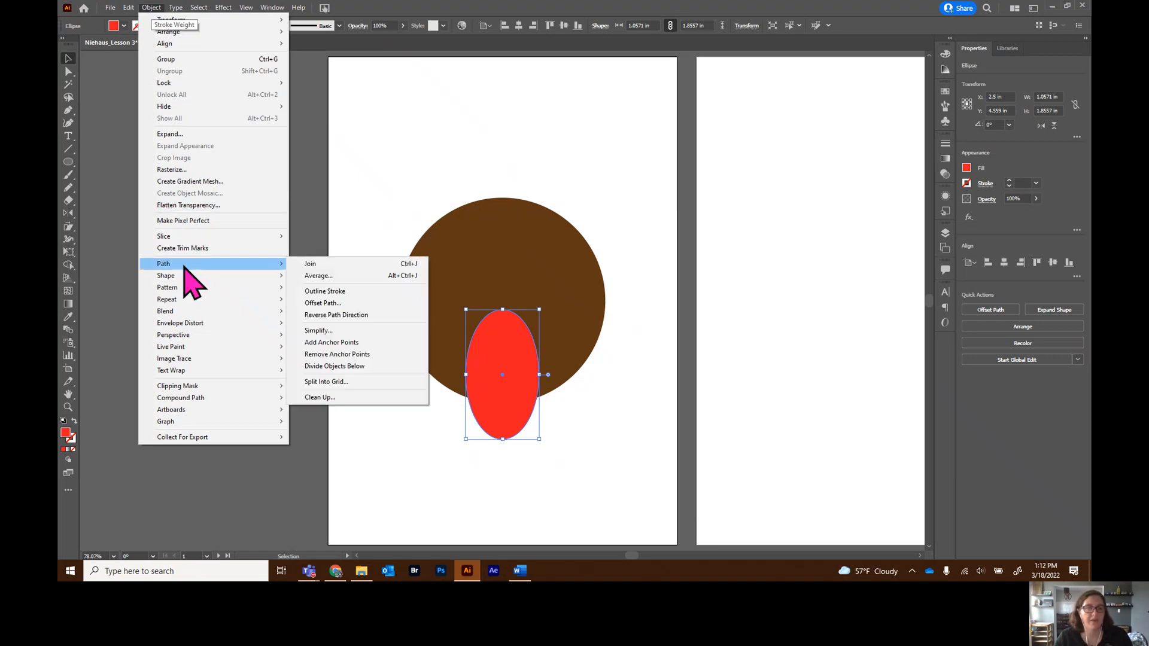
{"action": "left_click", "coordinate": [346, 293]}
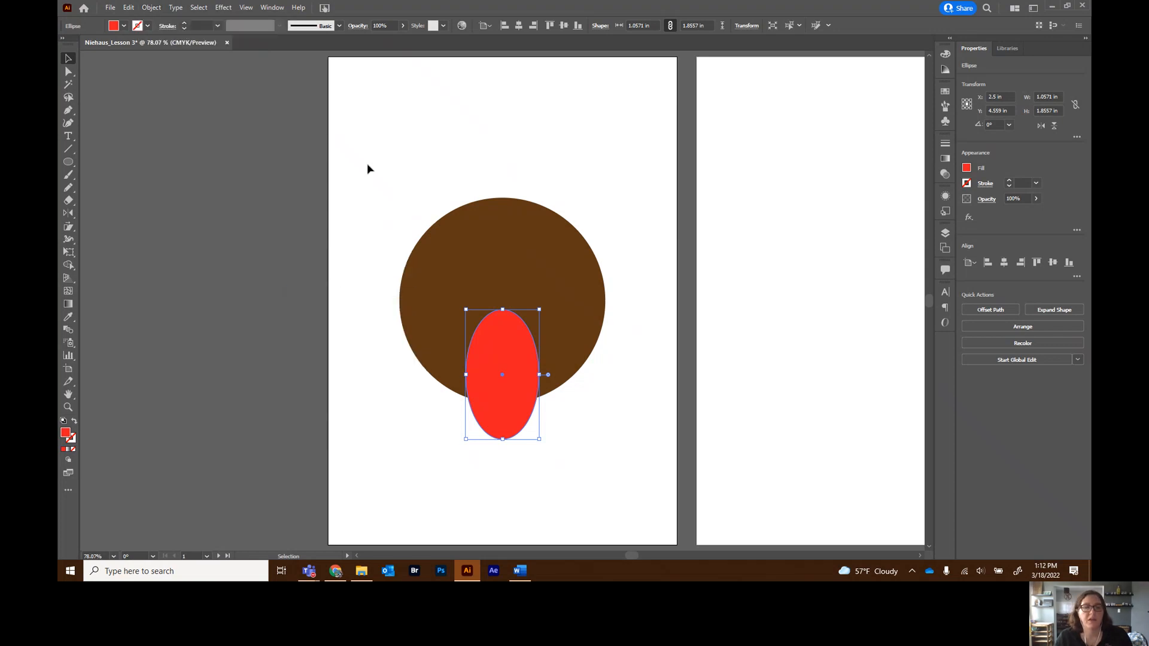
- Select the circle and the red ellipse and cut the ellipse out of the circle with Pathfinder Minus Front
{"action": "left_click_drag", "start_coordinate": [366, 164], "coordinate": [638, 472]}
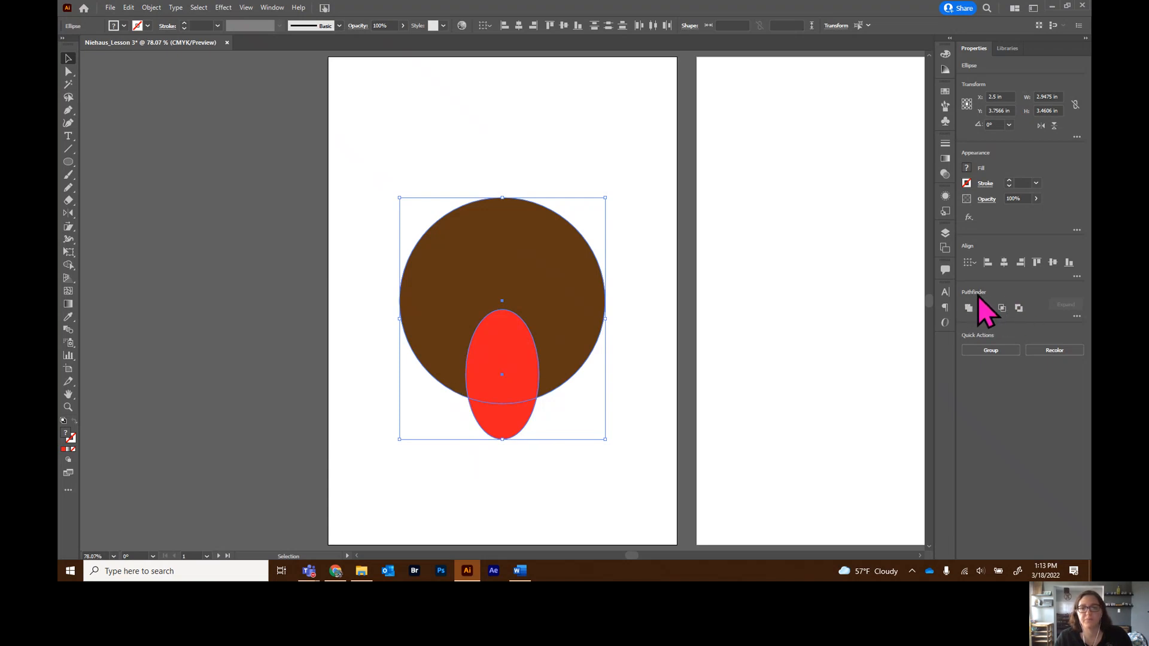
{"action": "left_click", "coordinate": [272, 9]}
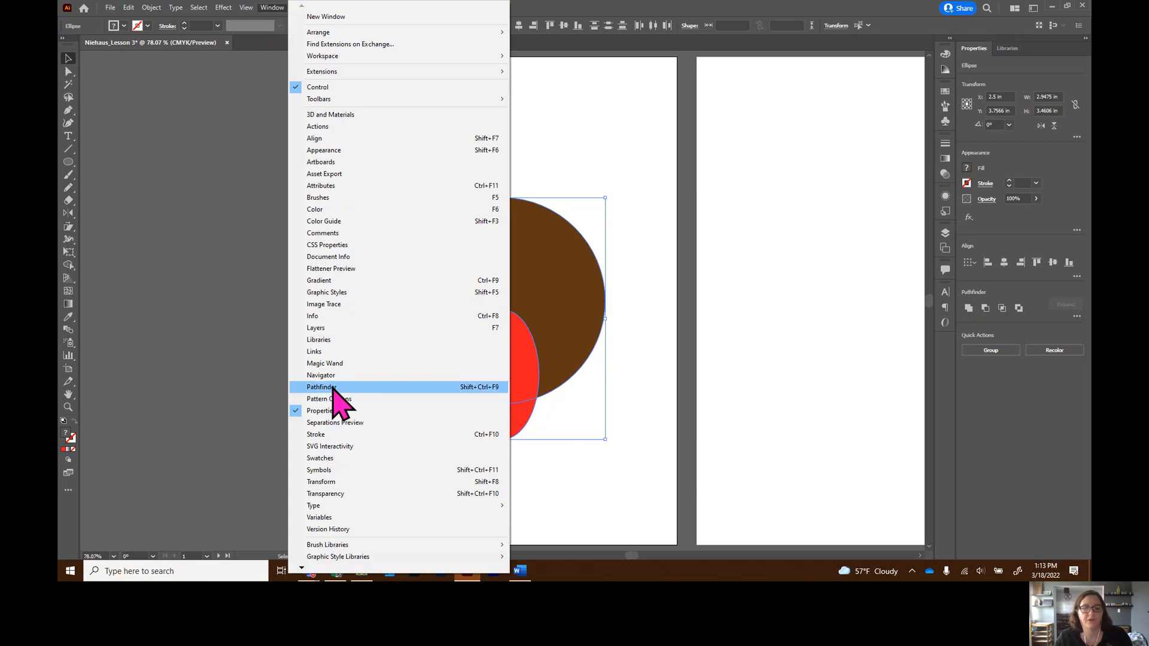
{"action": "left_click", "coordinate": [204, 281]}
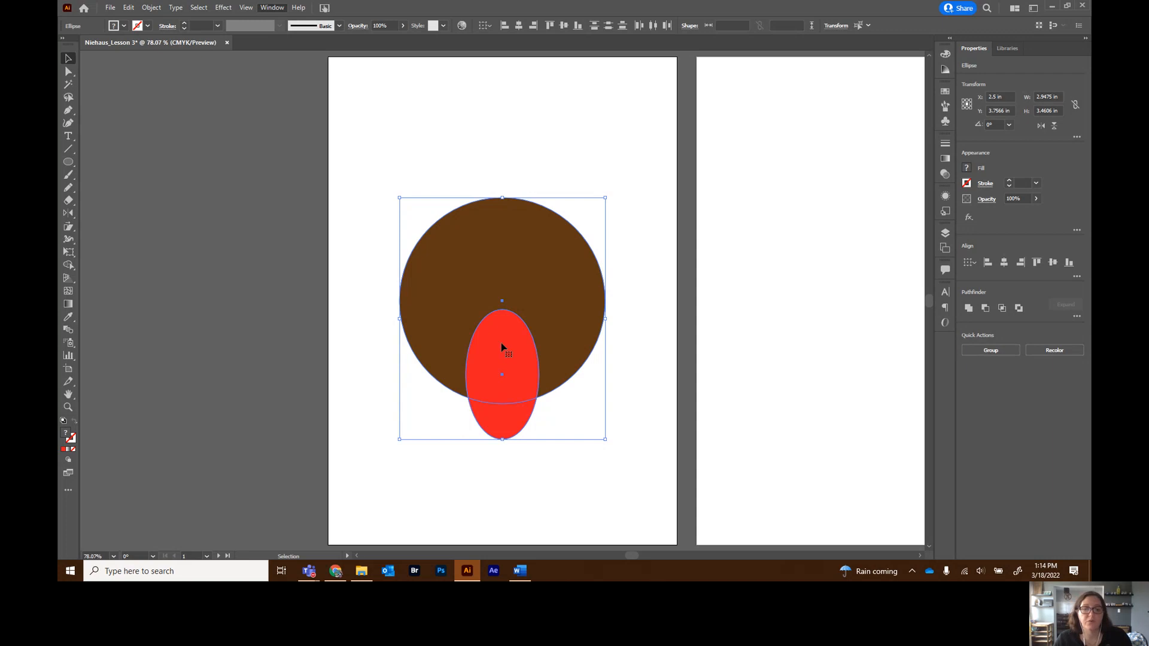
{"action": "left_click", "coordinate": [984, 309]}
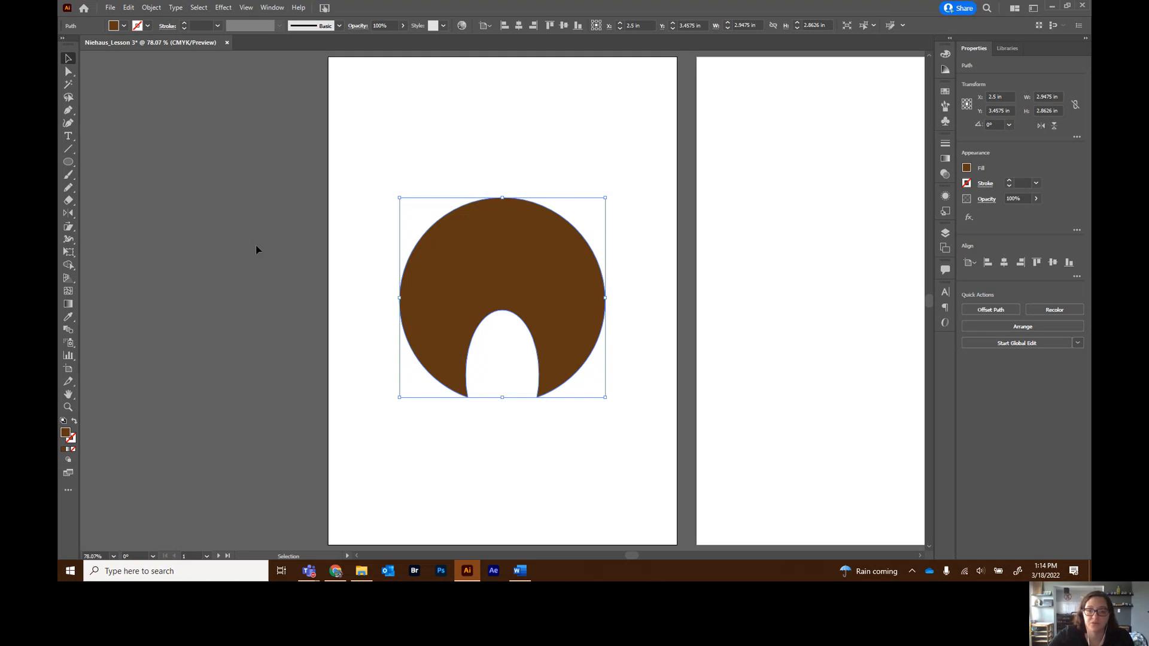
- Select the anchor point at the brown shape's lower-left tip with the Direct Selection tool
{"action": "key", "text": "a"}
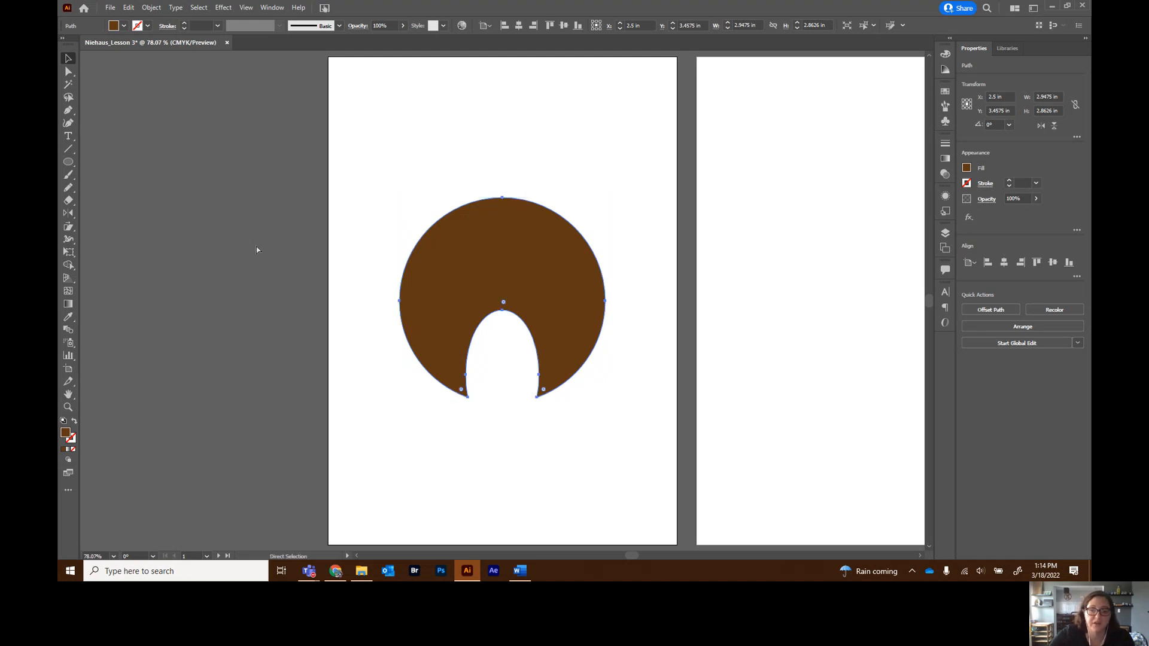
{"action": "key", "text": "ctrl+equal"}
{"action": "key", "text": "ctrl+equal"}
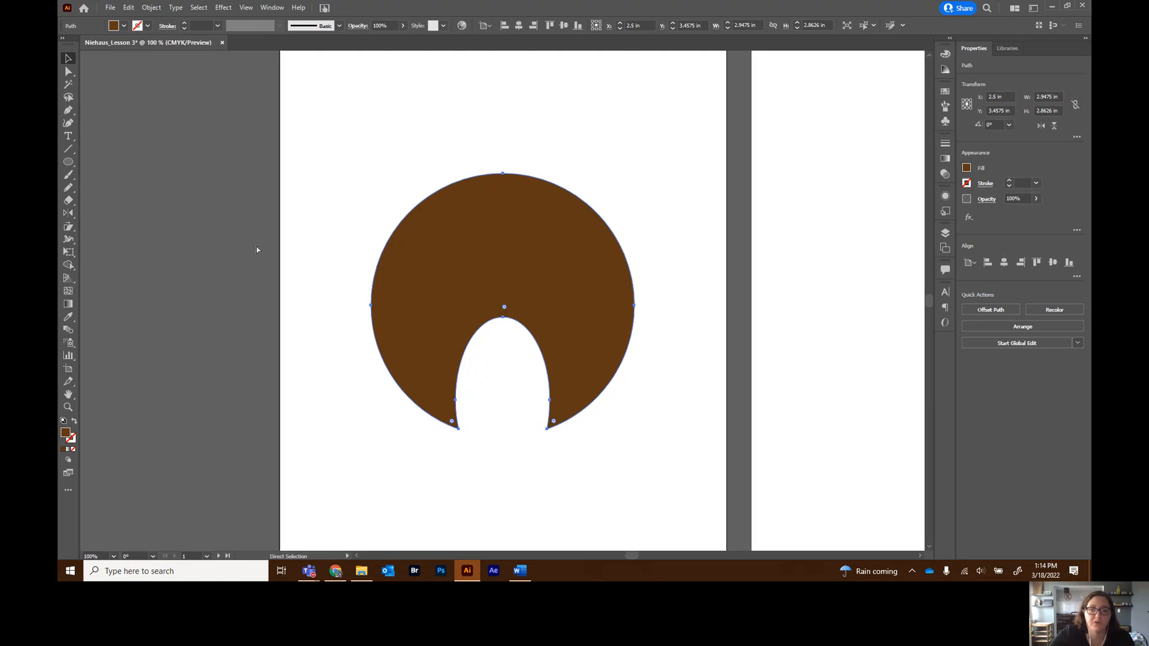
{"action": "key", "text": "ctrl+equal"}
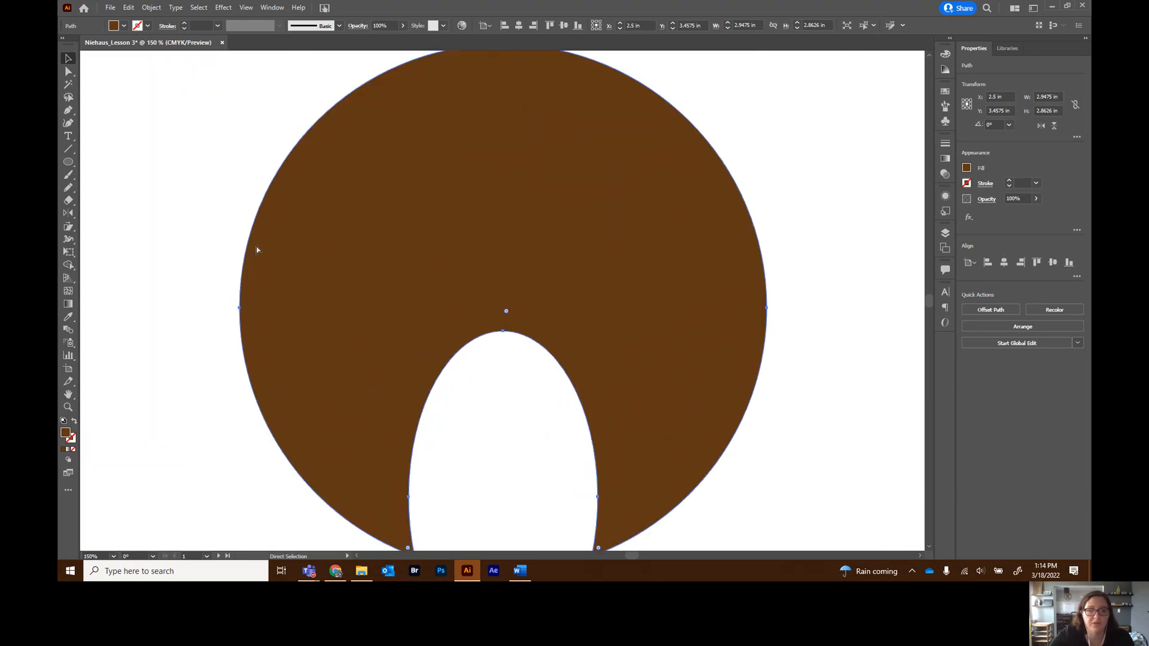
{"action": "key", "text": "v"}
{"action": "scroll", "coordinate": [263, 257], "scroll_direction": "down", "scroll_amount": 4}
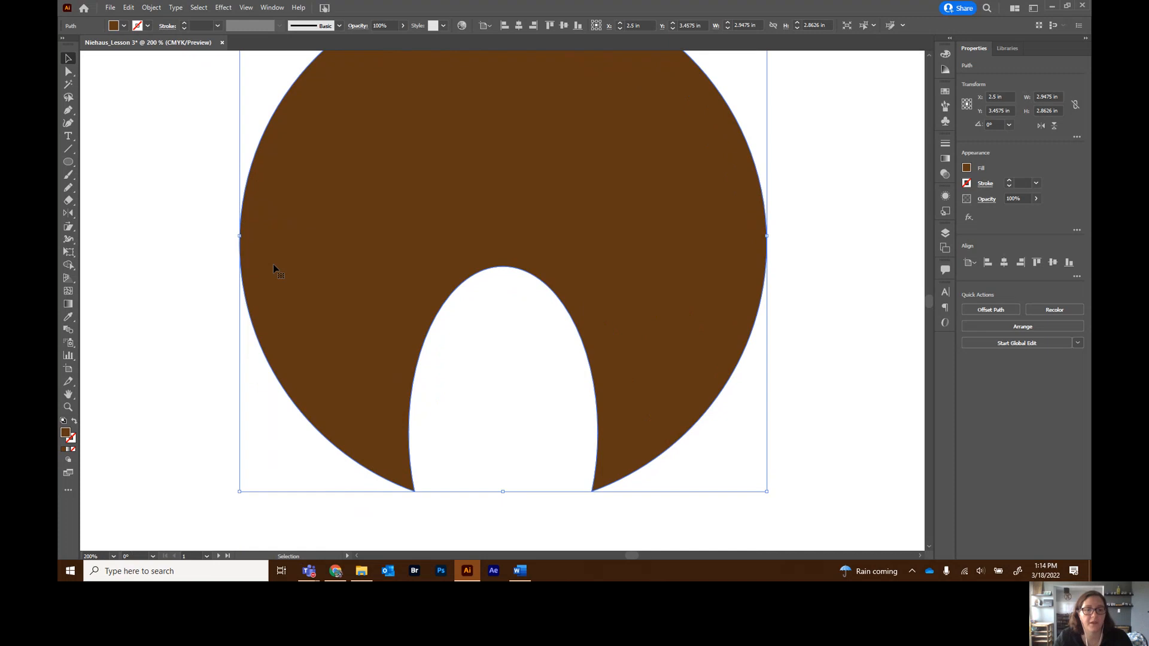
{"action": "left_click", "coordinate": [68, 72]}
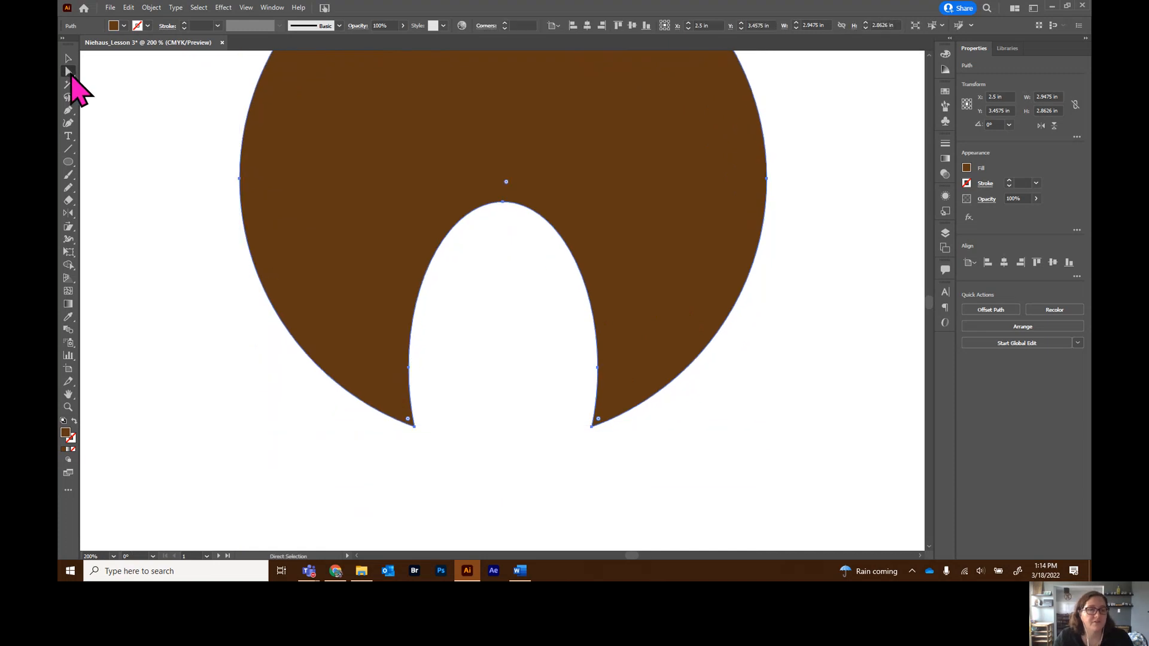
{"action": "left_click", "coordinate": [416, 429]}
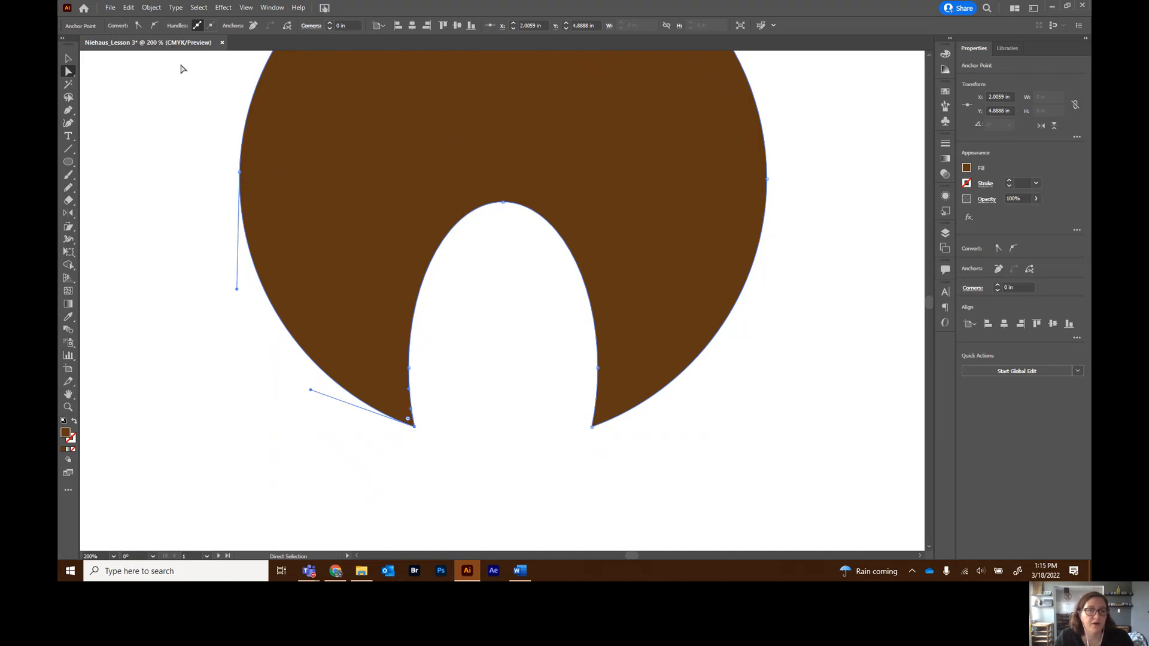
- Try converting the lower-left tip anchor to smooth, undo it, and pull its outer handle down until it is nearly level
{"action": "left_click", "coordinate": [155, 26]}
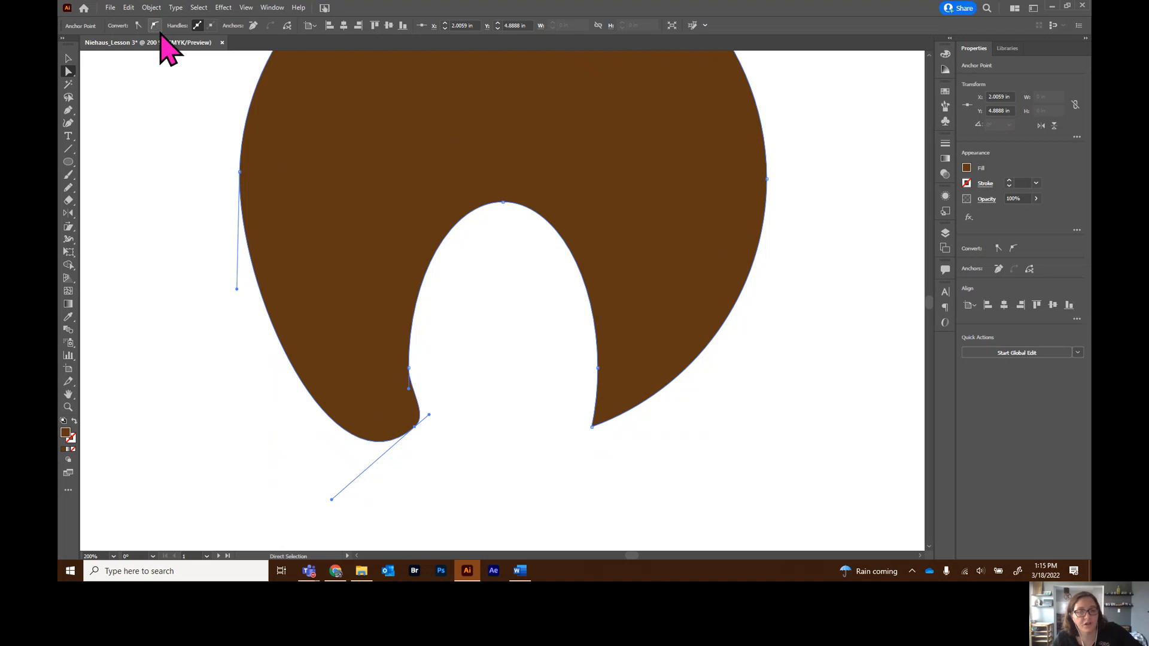
{"action": "key", "text": "ctrl+z"}
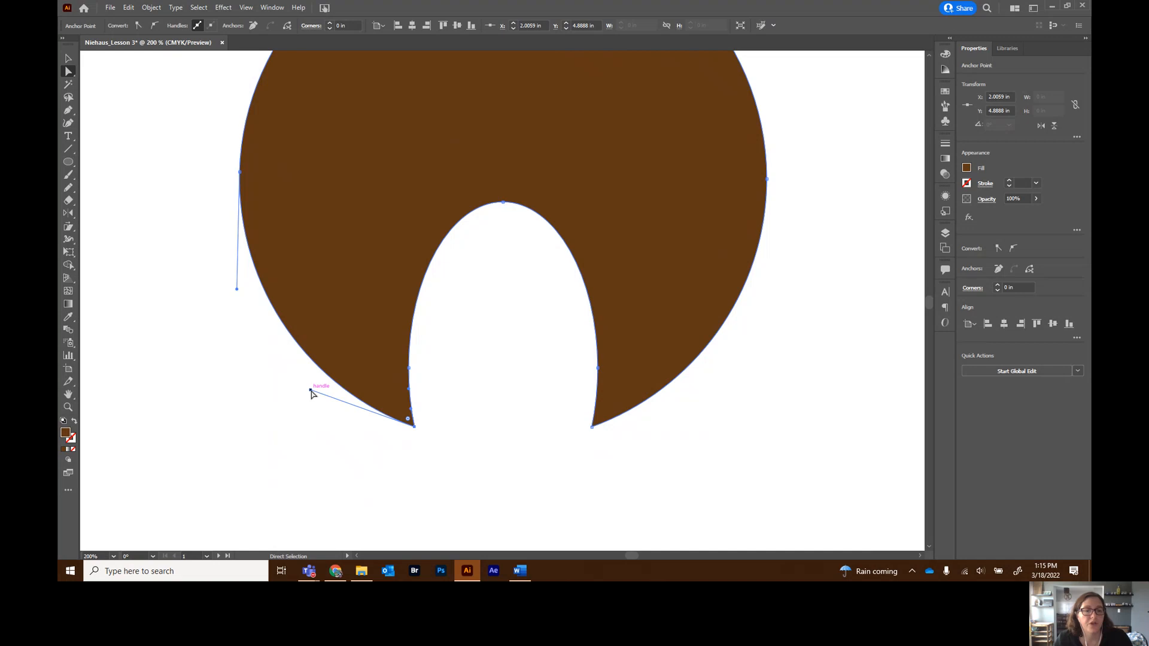
{"action": "left_click_drag", "start_coordinate": [312, 394], "coordinate": [313, 430]}
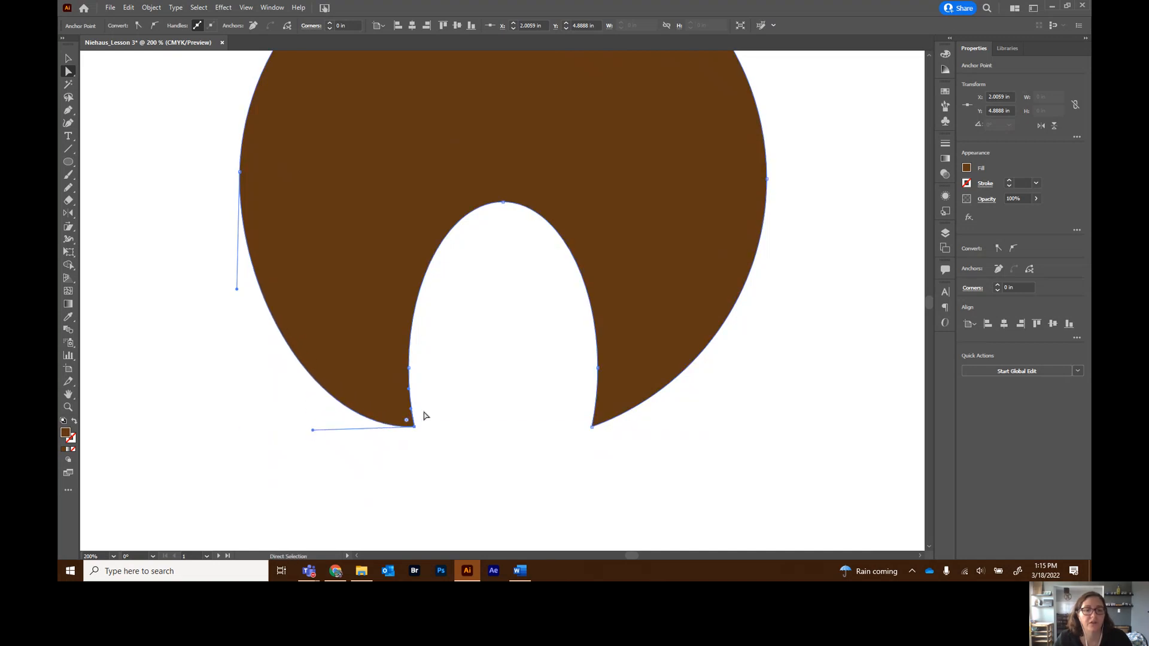
- Try bending the lower-left tip's inner handle outward and converting the anchor to smooth, and undo these changes
{"action": "mouse_move", "coordinate": [410, 409]}
{"action": "left_mouse_down"}
{"action": "mouse_move", "coordinate": [439, 410]}
{"action": "mouse_move", "coordinate": [380, 279]}
{"action": "mouse_move", "coordinate": [416, 388]}
{"action": "left_mouse_up"}
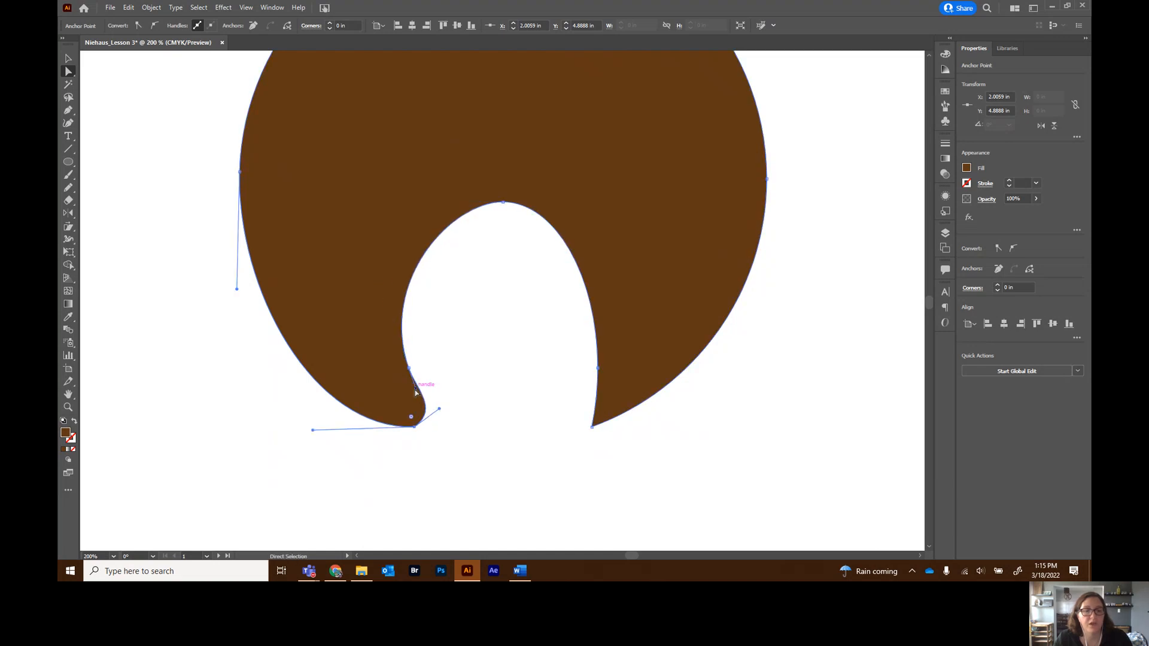
{"action": "left_click", "coordinate": [154, 25]}
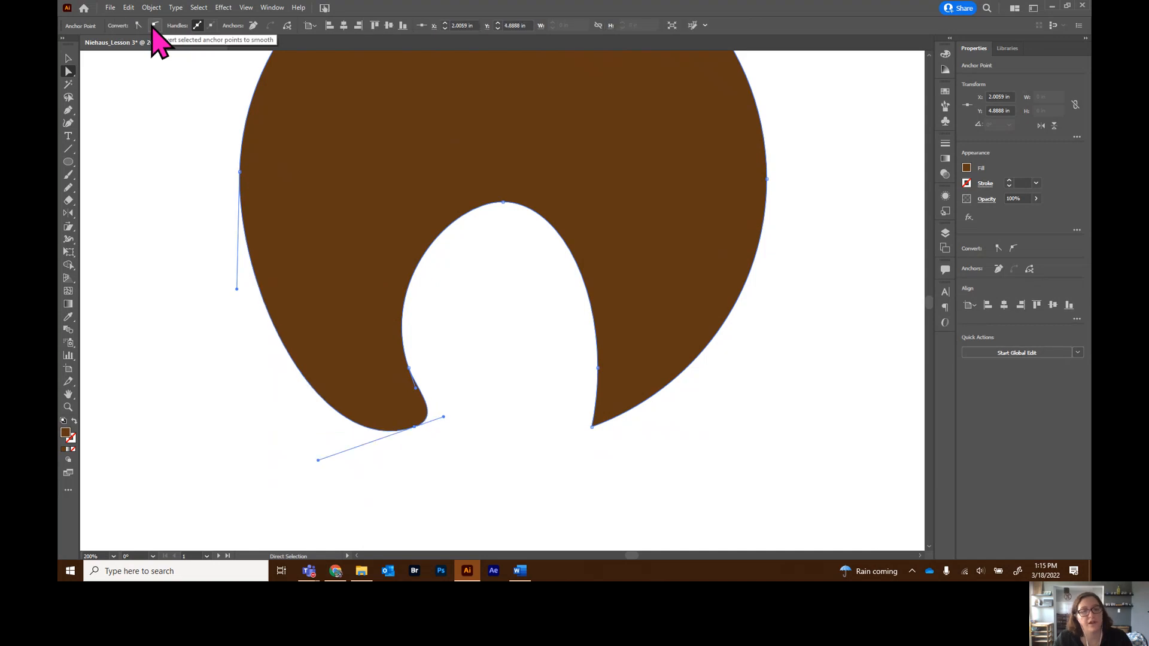
{"action": "key", "text": "ctrl+z"}
{"action": "key", "text": "ctrl+z"}
{"action": "key", "text": "ctrl+z"}
{"action": "key", "text": "ctrl+z"}
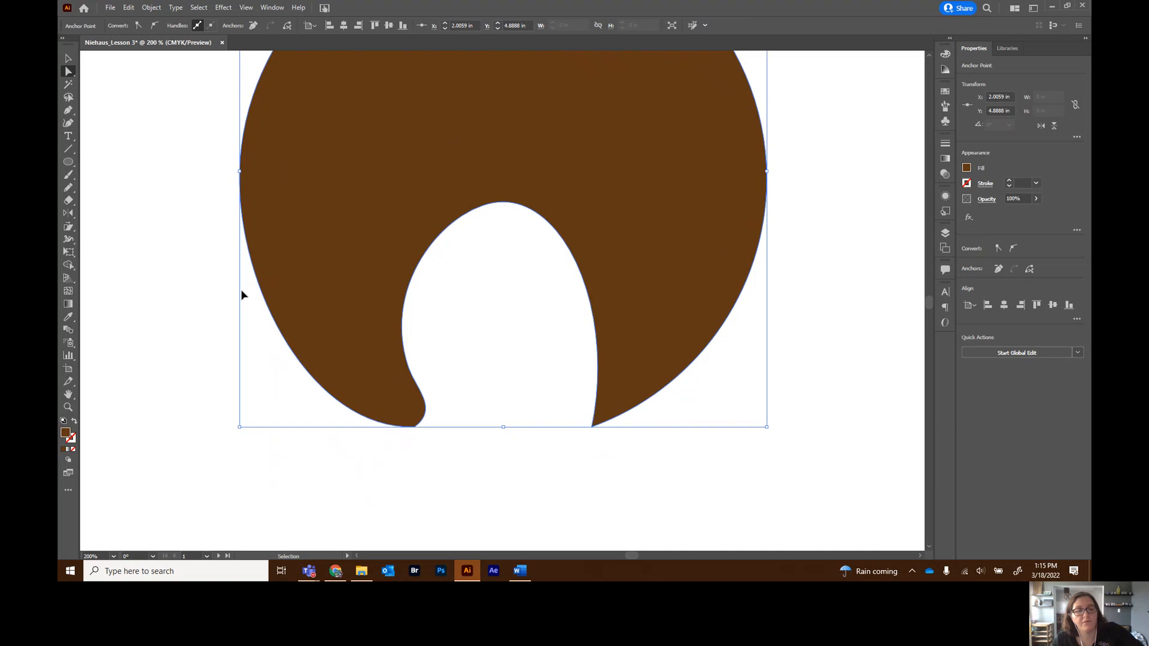
- Convert the anchor points at the shape's lower-left and lower-right tips to smooth points
{"action": "left_click", "coordinate": [242, 293]}
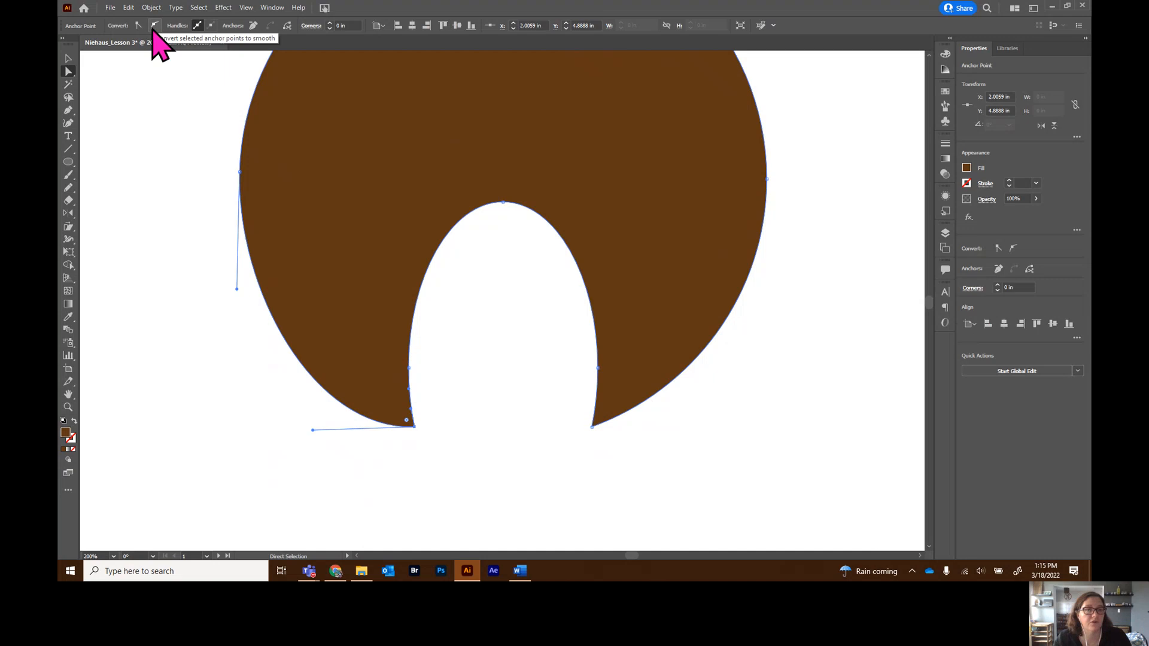
{"action": "left_click", "coordinate": [154, 26]}
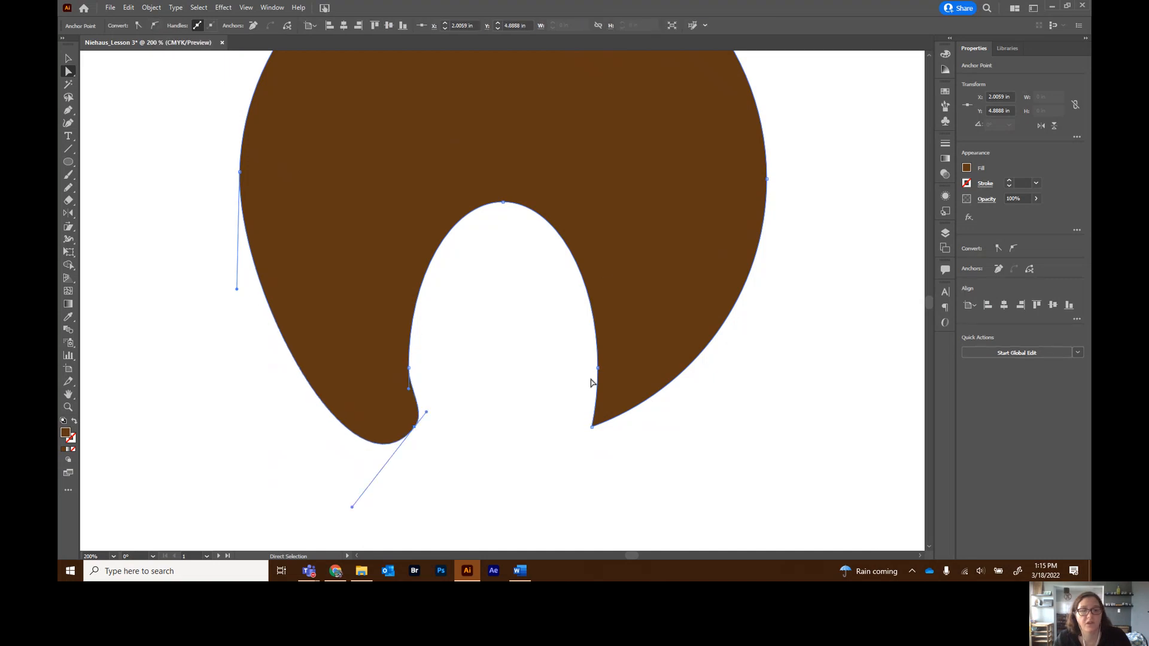
{"action": "left_click", "coordinate": [592, 428]}
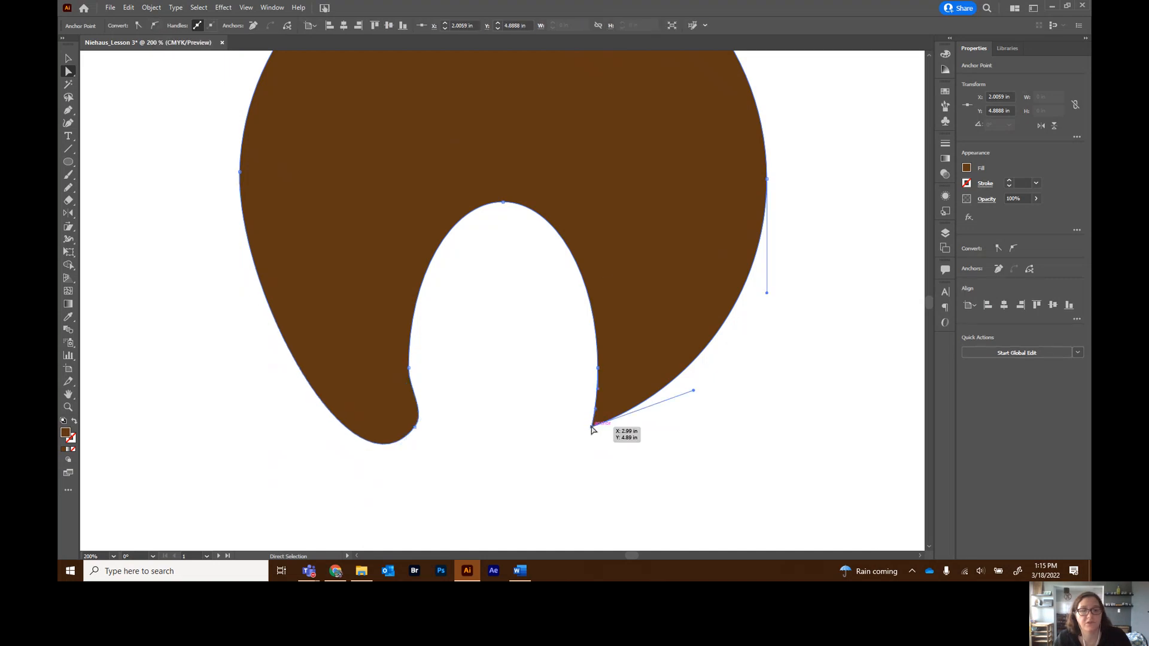
{"action": "left_click", "coordinate": [154, 25]}
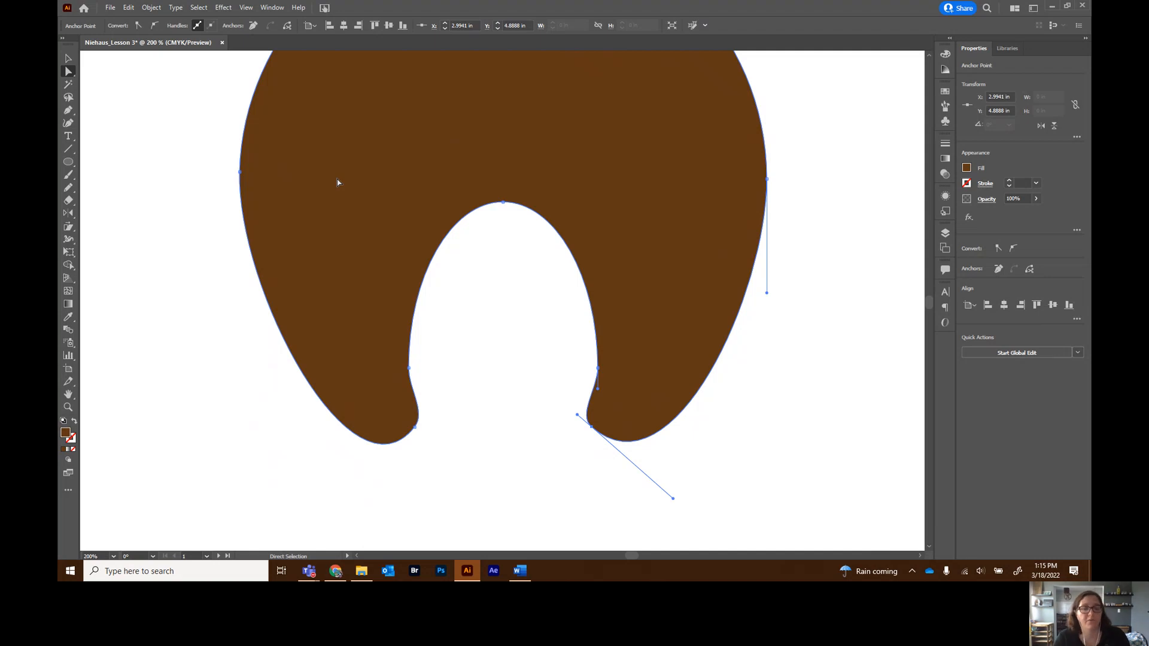
- Convert the two anchor points on the cutout's sides above the tips to smooth points and deselect the shape
{"action": "left_click", "coordinate": [409, 369]}
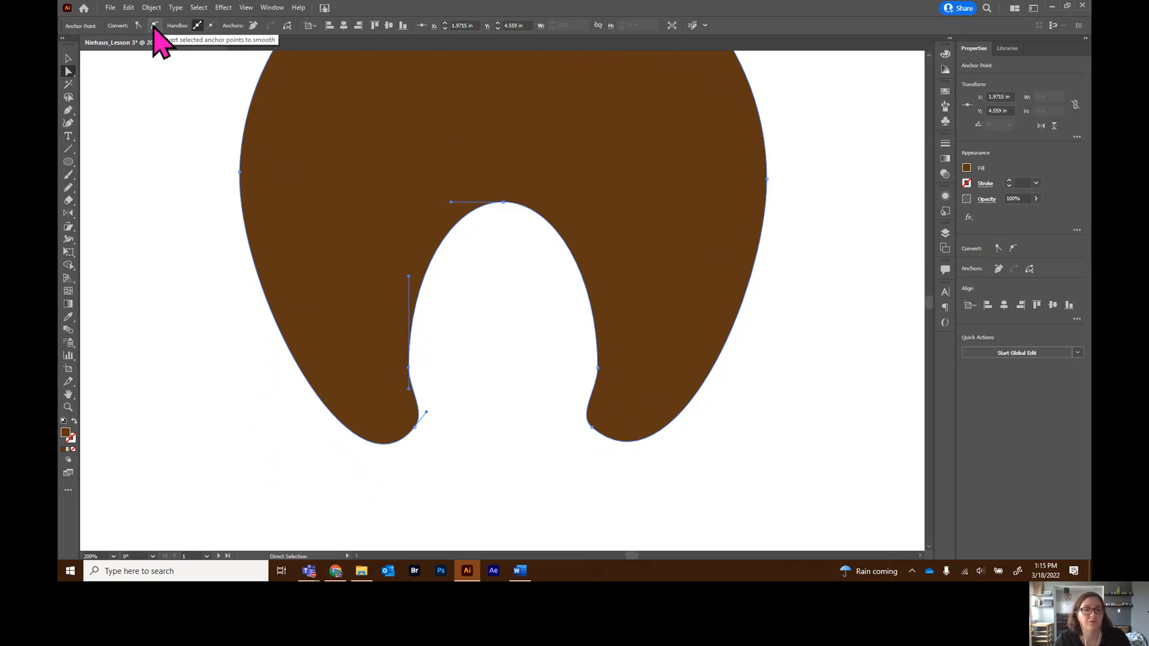
{"action": "left_click", "coordinate": [598, 369]}
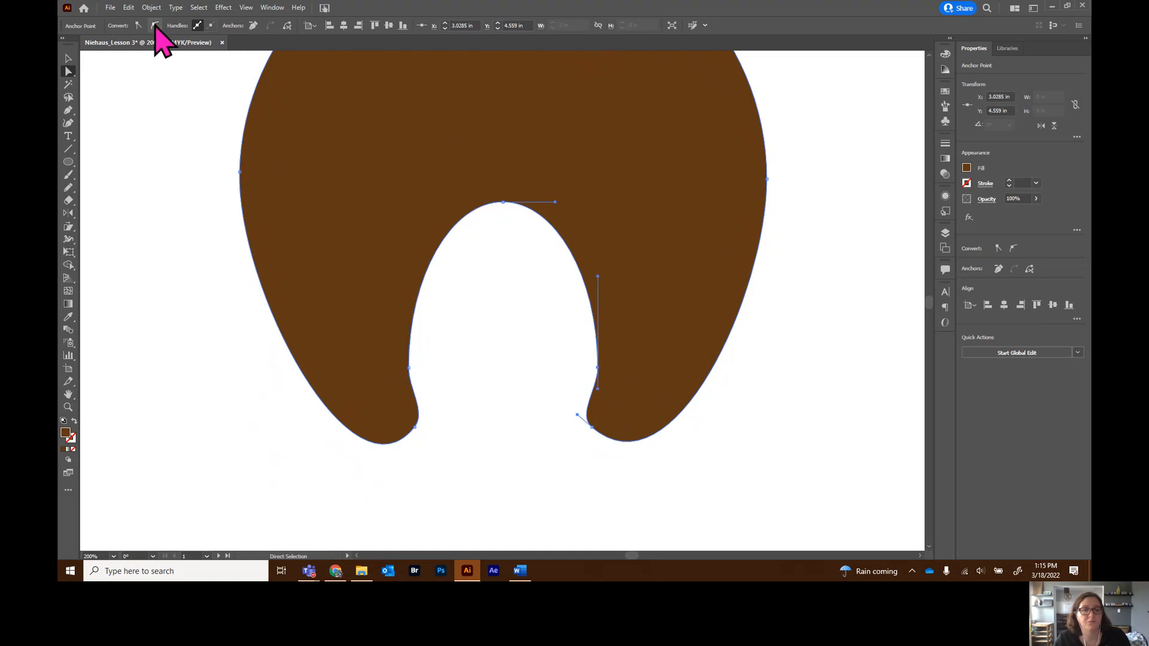
{"action": "left_click", "coordinate": [68, 59]}
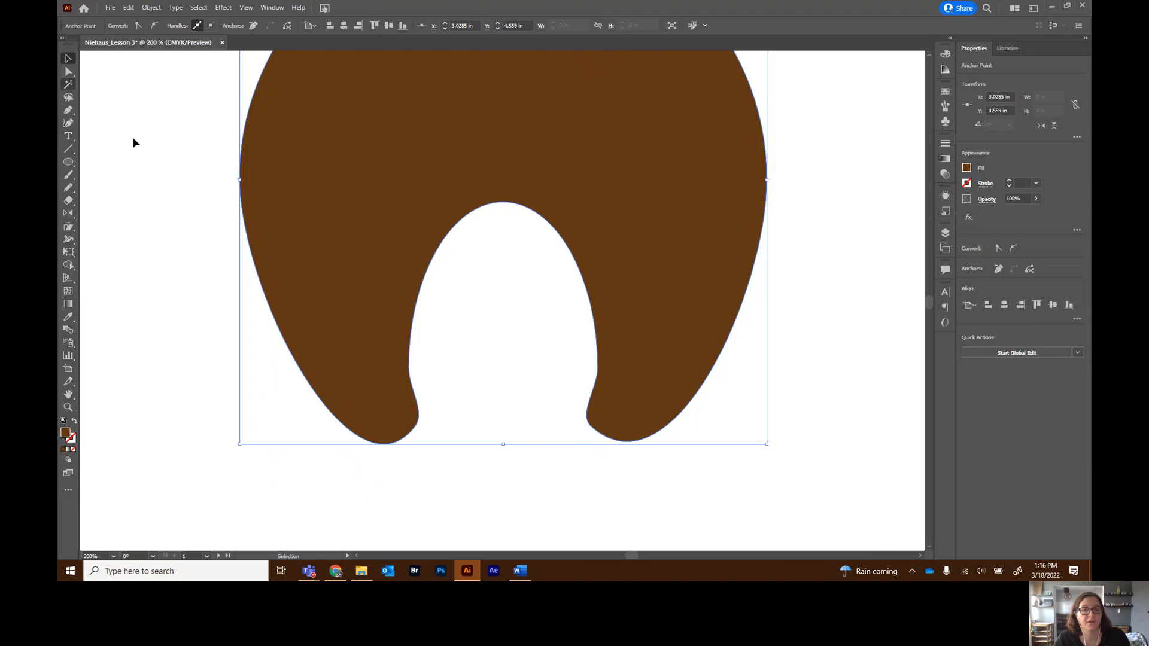
{"action": "left_click", "coordinate": [172, 210]}
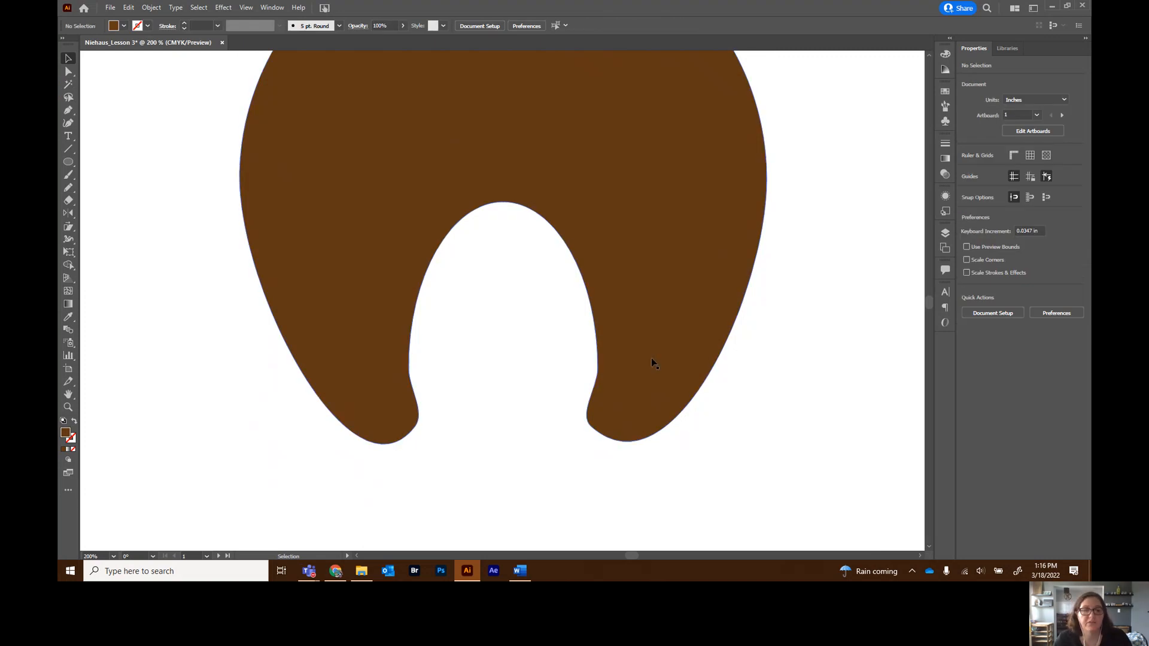
- Draw a brown circle about 0.45 in across and center it over the shape's top edge as a tail, leaving it deselected
{"action": "scroll", "coordinate": [590, 341], "scroll_direction": "up", "scroll_amount": 1}
{"action": "scroll", "coordinate": [591, 341], "scroll_direction": "up", "scroll_amount": 6}
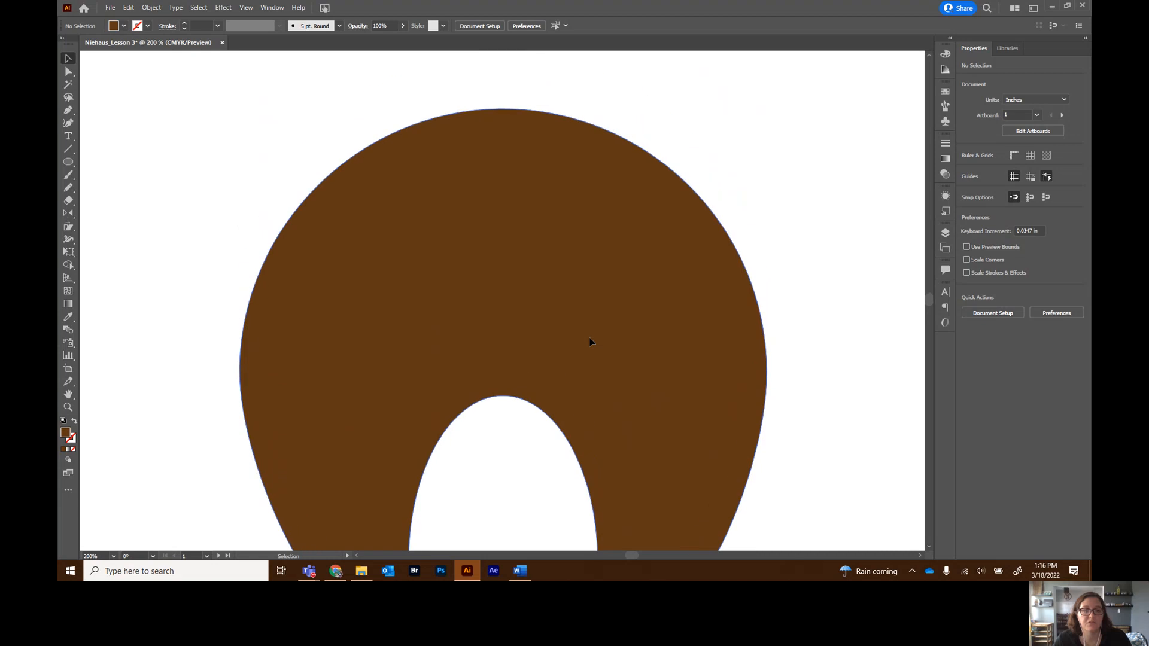
{"action": "scroll", "coordinate": [590, 341], "scroll_direction": "up", "scroll_amount": 2}
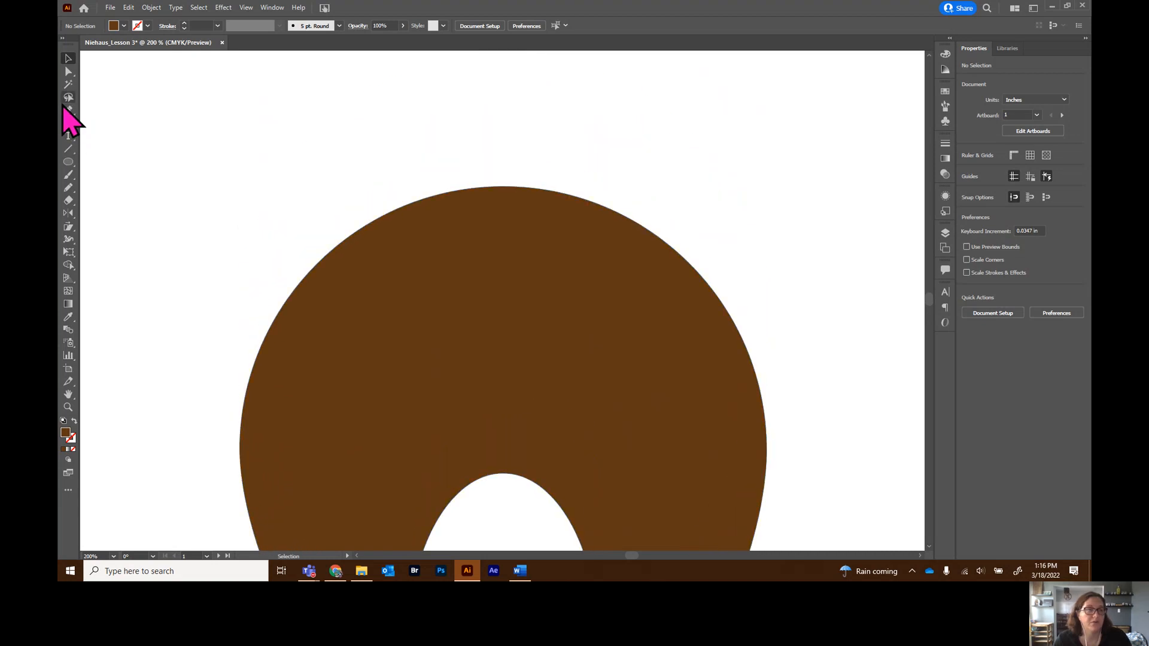
{"action": "left_click", "coordinate": [69, 161]}
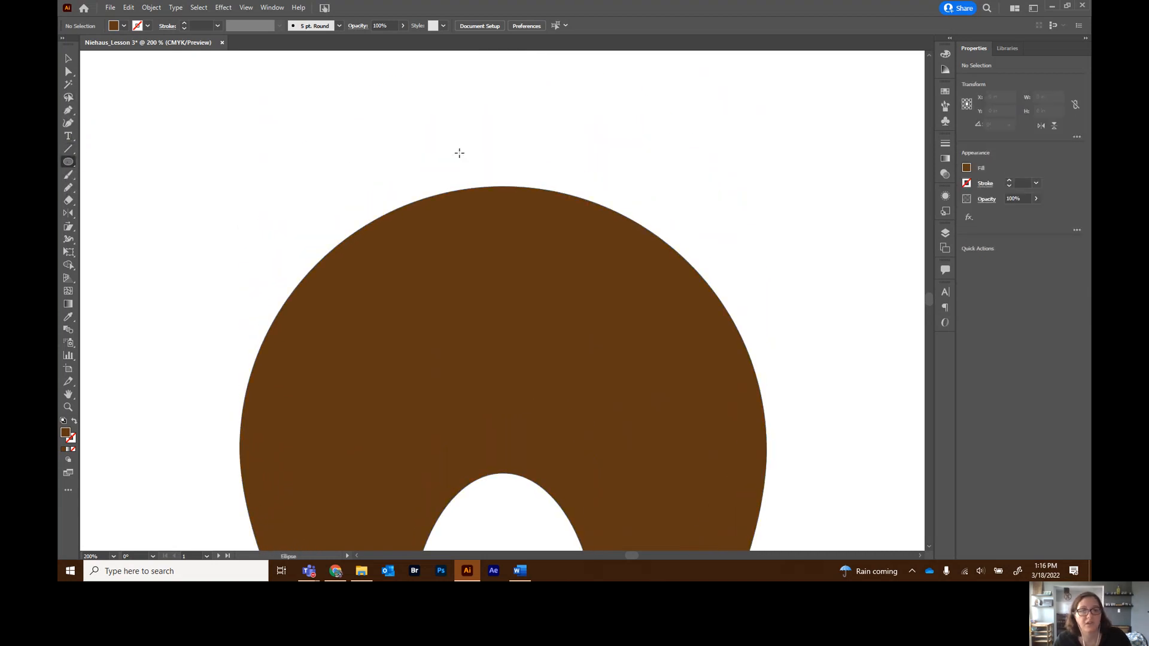
{"action": "left_click_drag", "start_coordinate": [457, 143], "coordinate": [537, 223]}
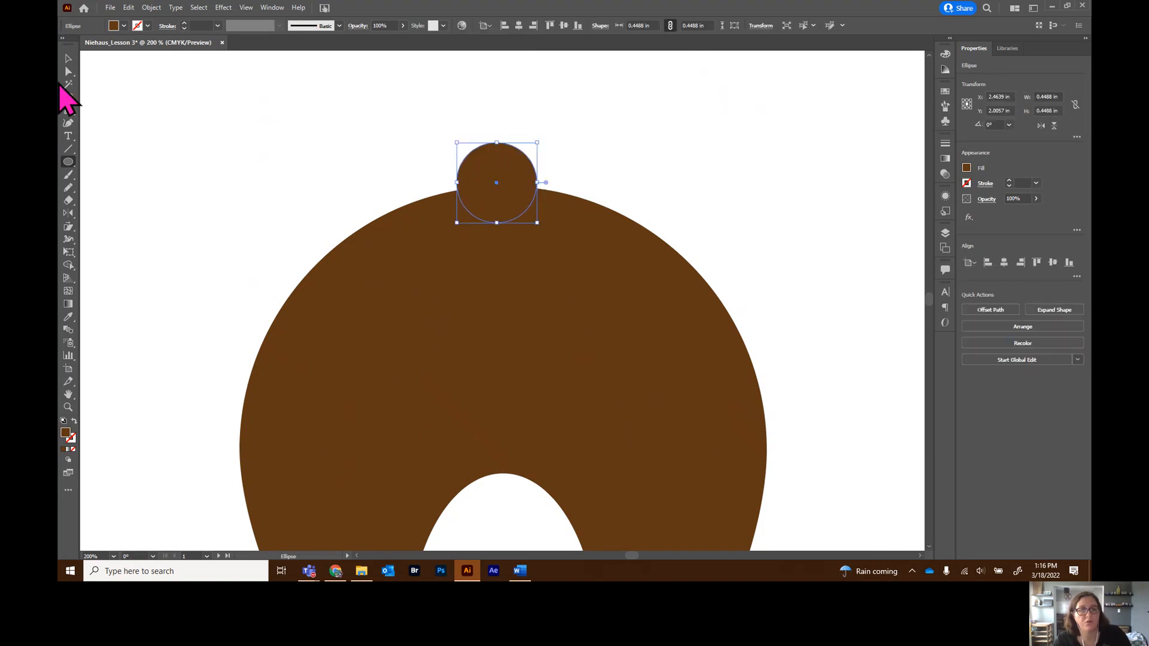
{"action": "left_click", "coordinate": [68, 58]}
{"action": "left_click_drag", "start_coordinate": [513, 208], "coordinate": [519, 198]}
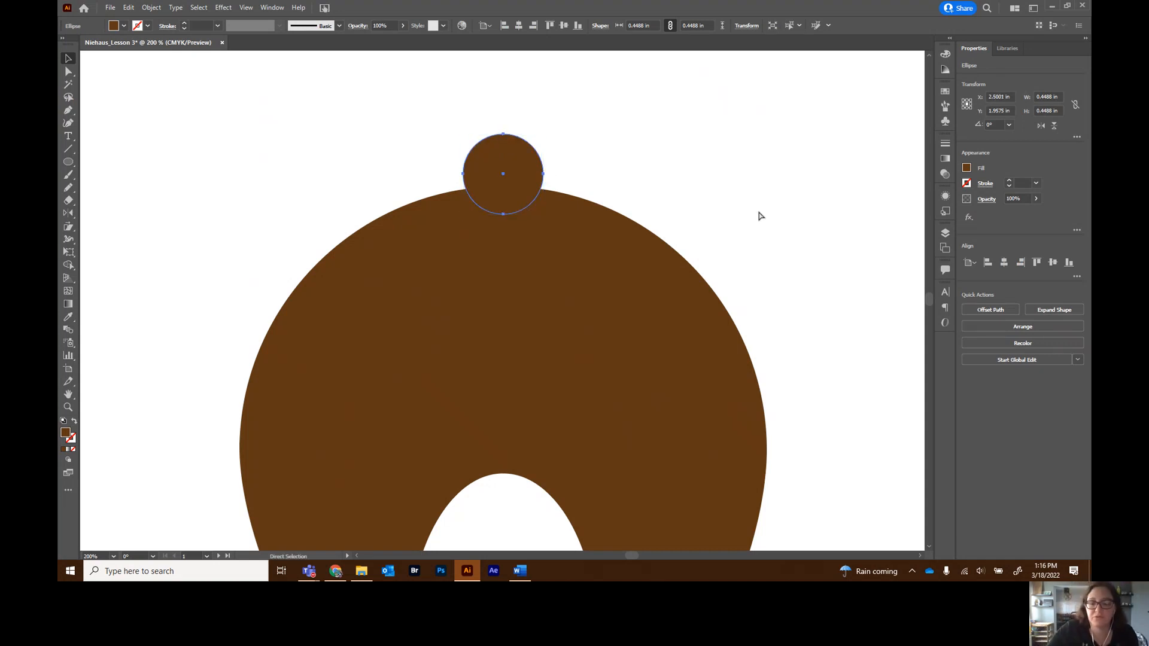
{"action": "key", "text": "ctrl+0"}
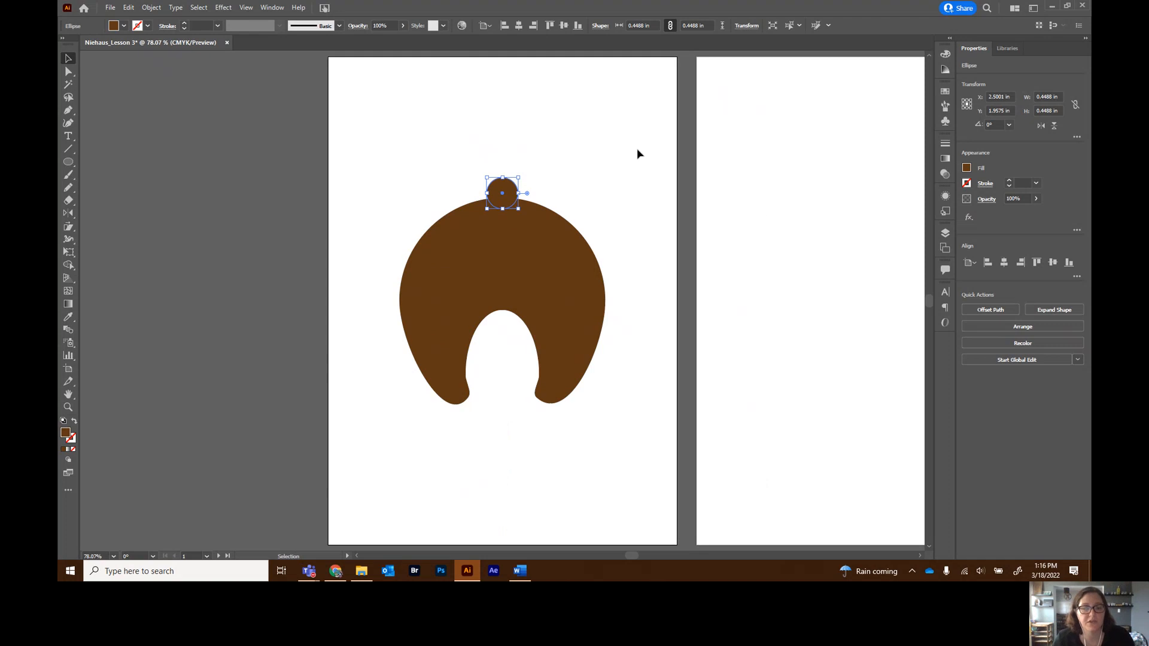
{"action": "left_click", "coordinate": [343, 171]}
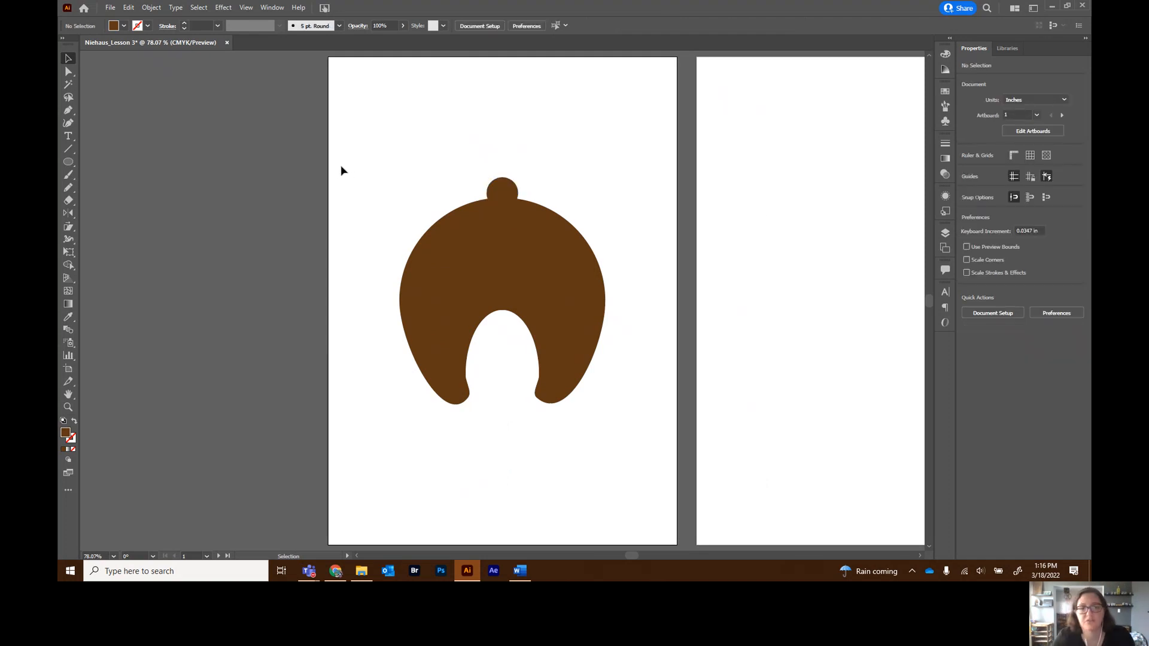
- Rename the existing layer as Bottom and lock it
{"action": "left_click", "coordinate": [946, 233]}
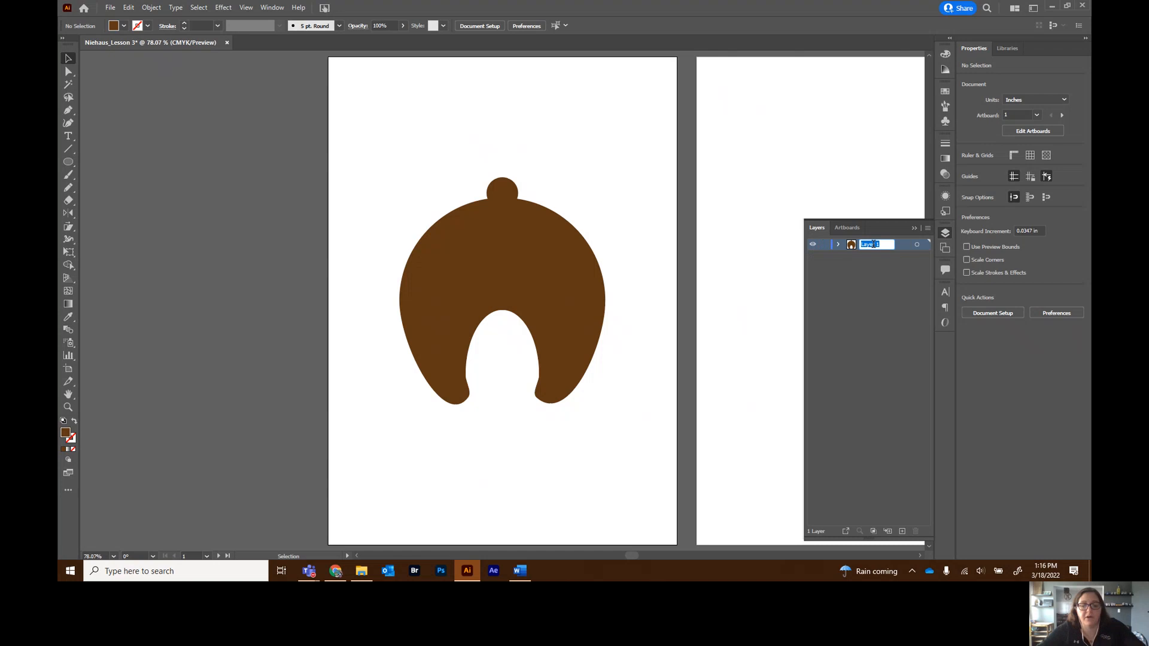
{"action": "type", "text": "Bottom"}
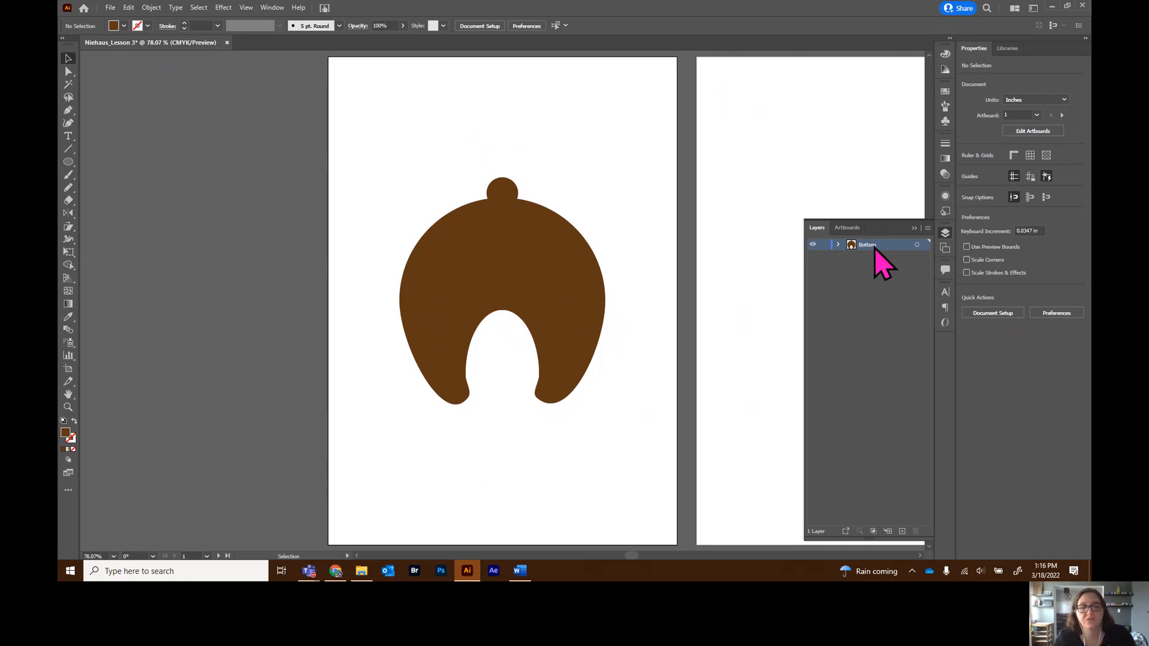
{"action": "left_click", "coordinate": [824, 245]}
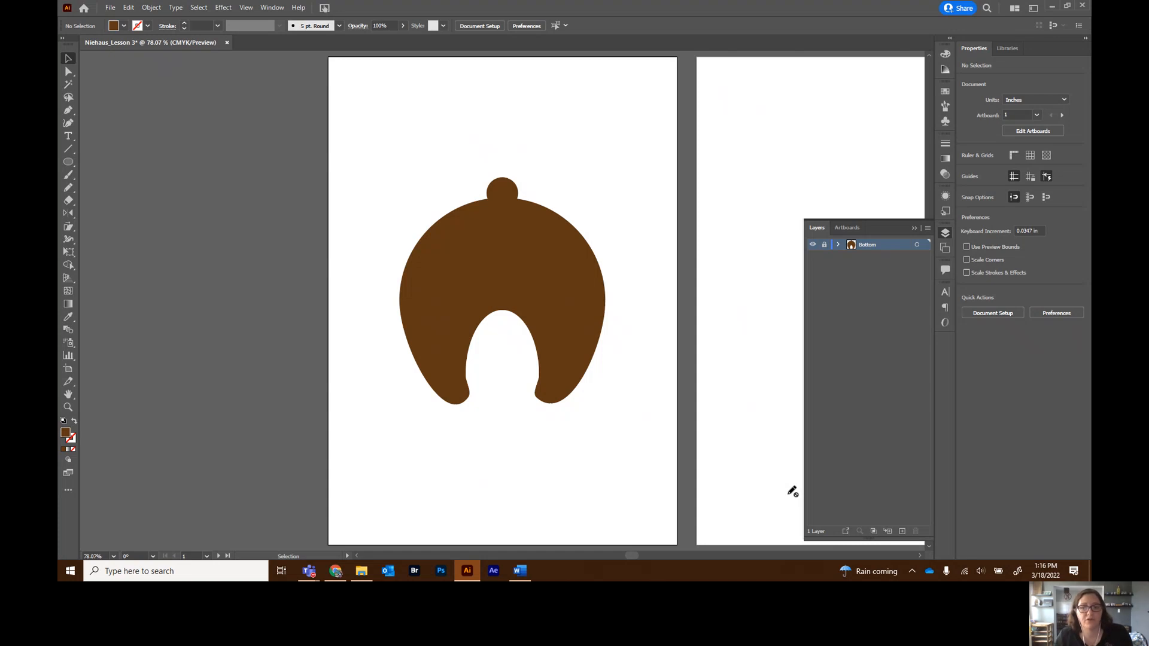
- Add a new layer above Bottom and name it Head
{"action": "left_click", "coordinate": [902, 531]}
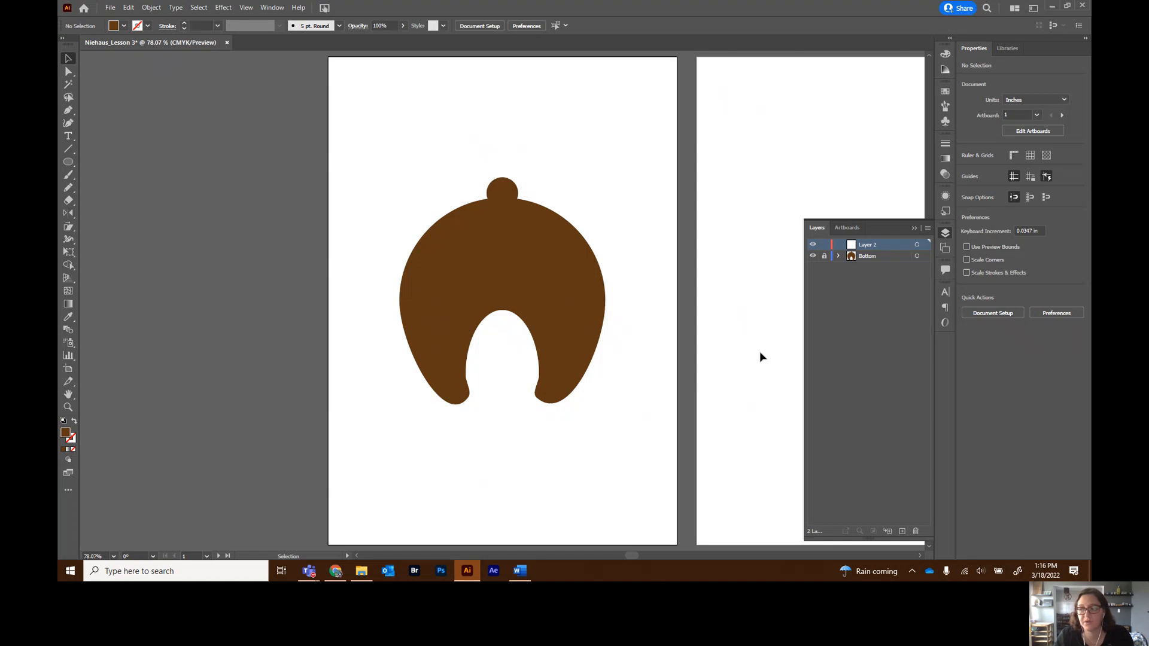
{"action": "double_click", "coordinate": [867, 246]}
{"action": "type", "text": "Head"}
{"action": "key", "text": "Return"}
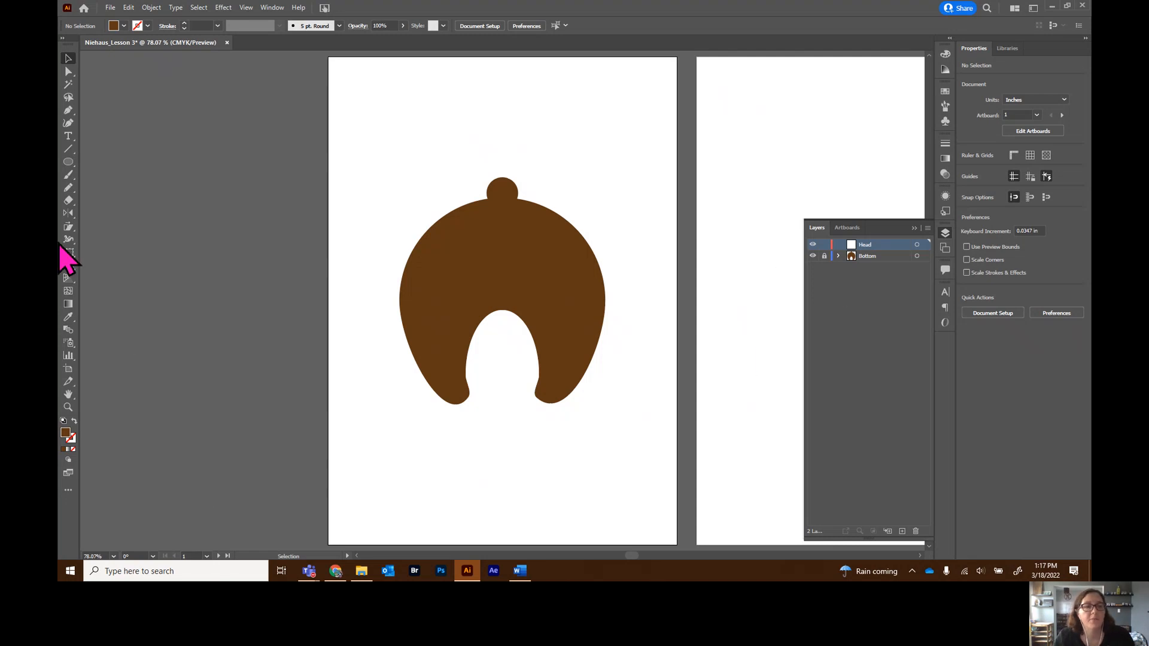
- Draw a circle about 1.7 in across over the cutout on the Head layer and center it horizontally on the artboard
{"action": "left_click", "coordinate": [67, 162]}
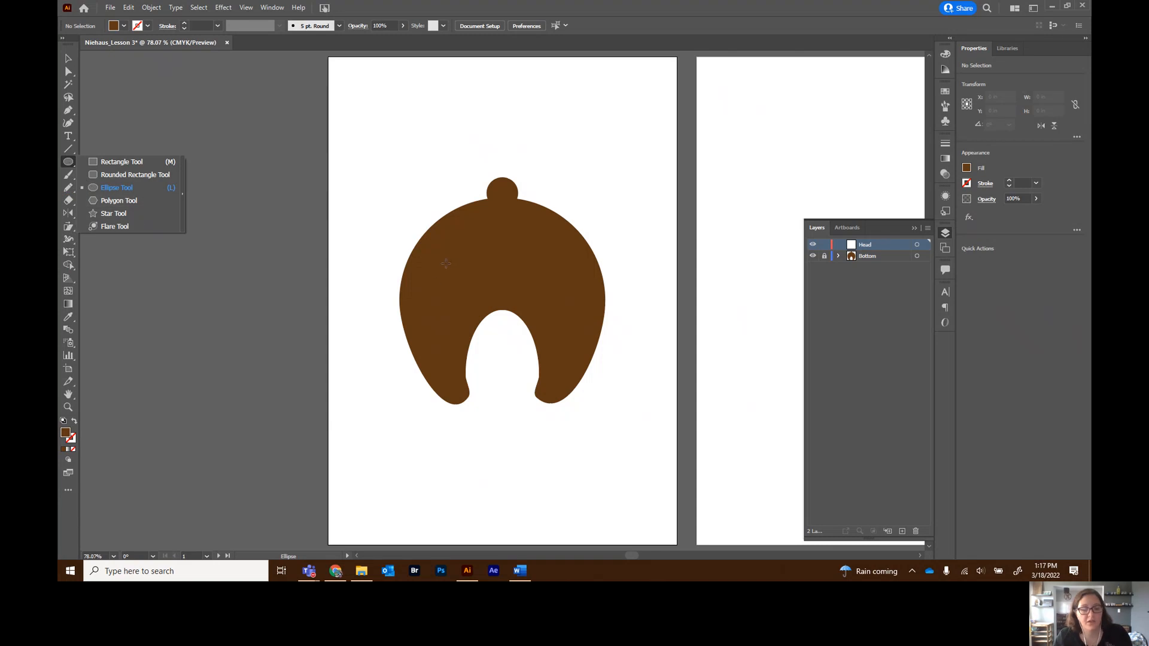
{"action": "left_click_drag", "start_coordinate": [444, 263], "coordinate": [563, 380]}
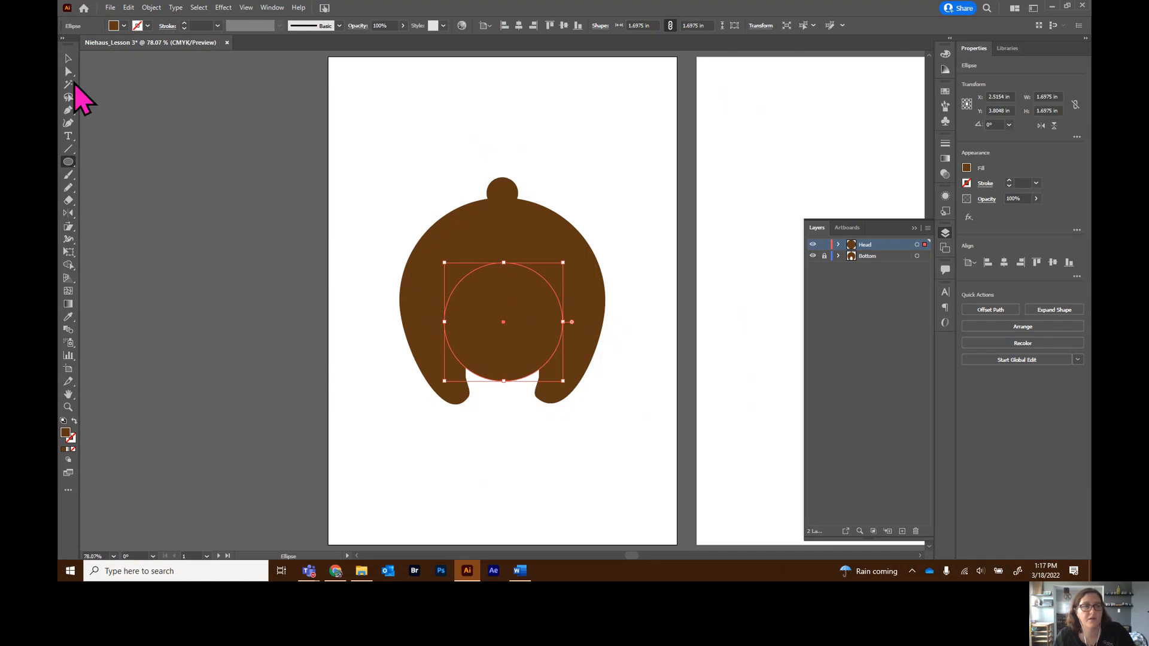
{"action": "left_click", "coordinate": [69, 58]}
{"action": "left_click_drag", "start_coordinate": [534, 349], "coordinate": [534, 347]}
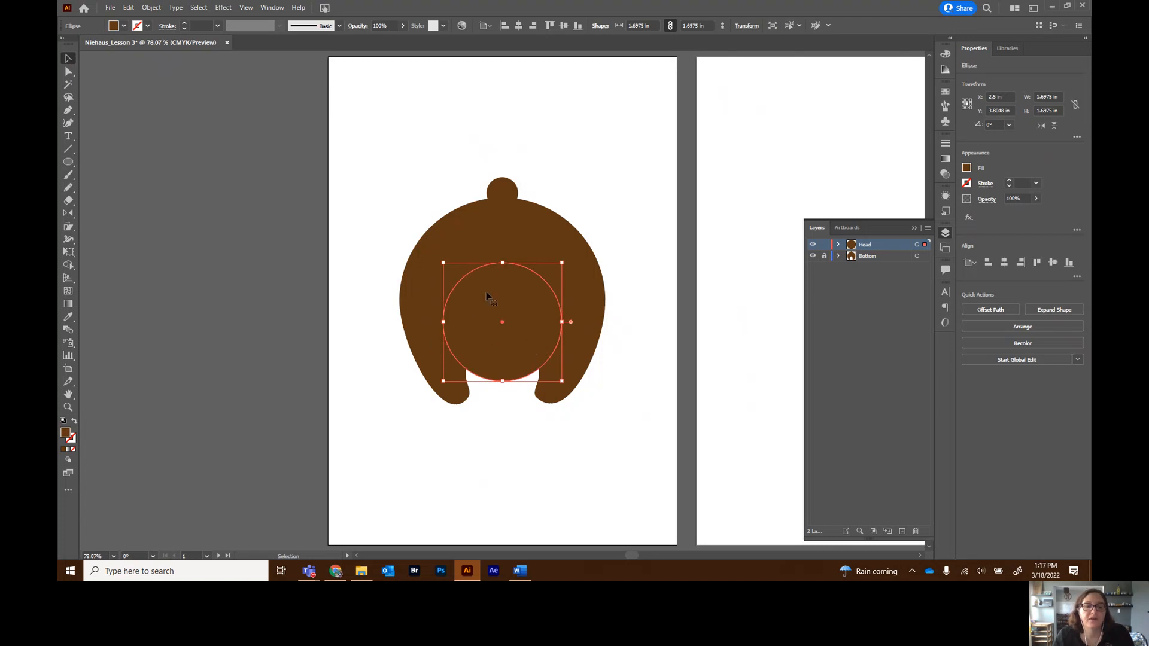
- Fill the head circle with the light tan swatch C=25 M=25 Y=40 K=0
{"action": "left_click", "coordinate": [966, 168]}
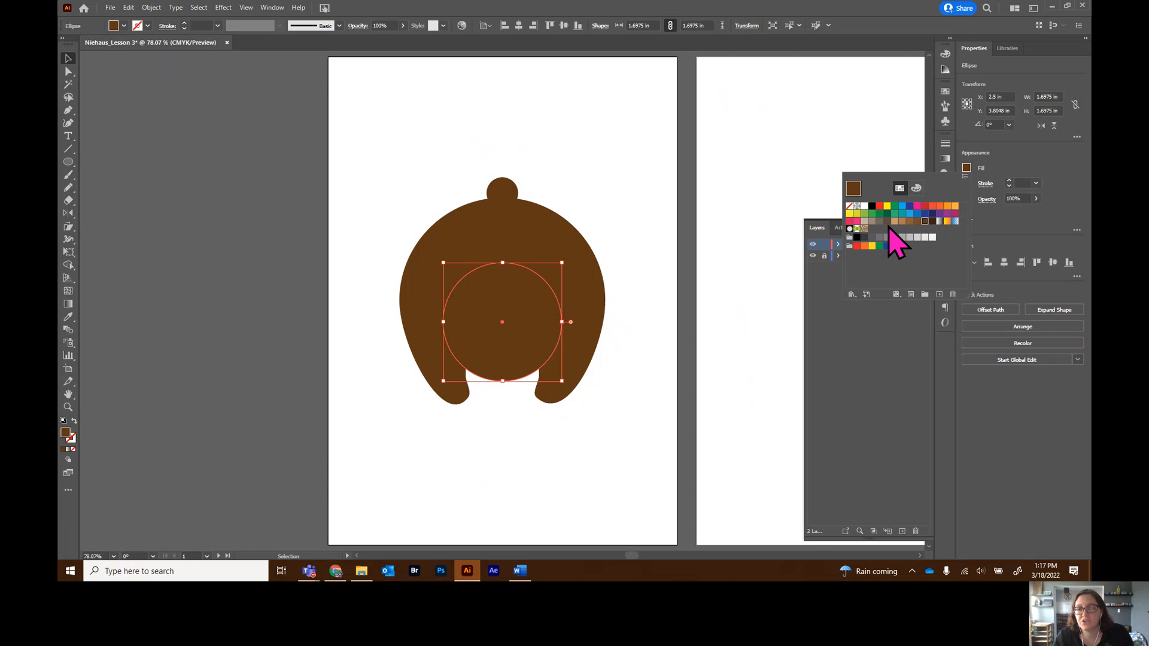
{"action": "left_click", "coordinate": [894, 221]}
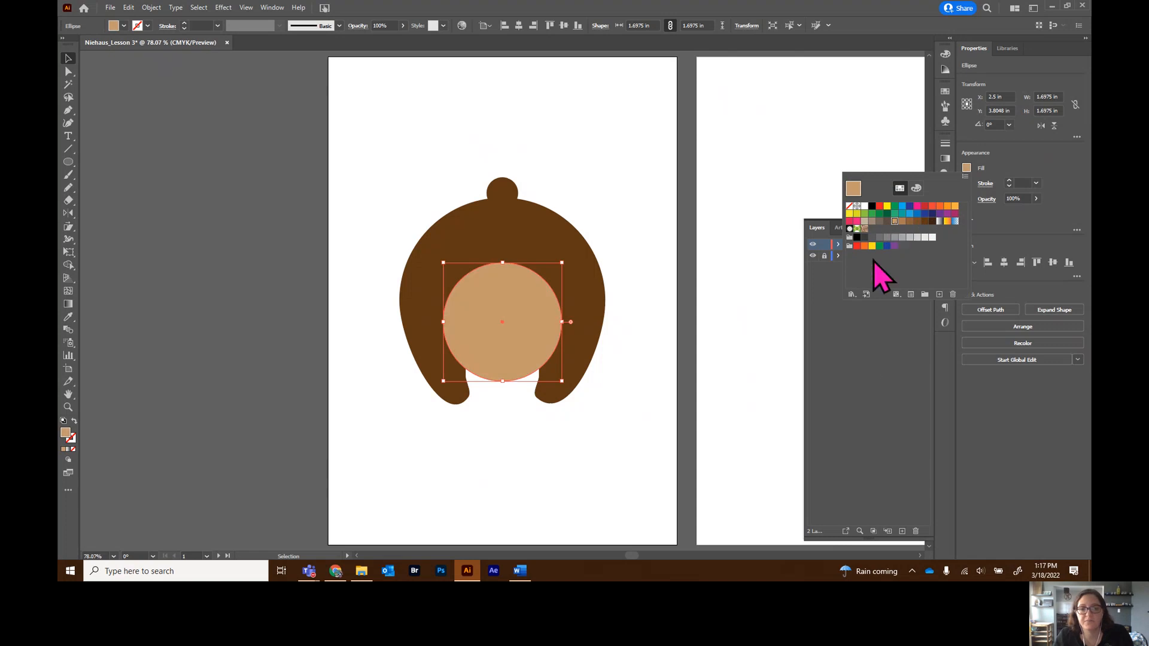
{"action": "left_click", "coordinate": [864, 222]}
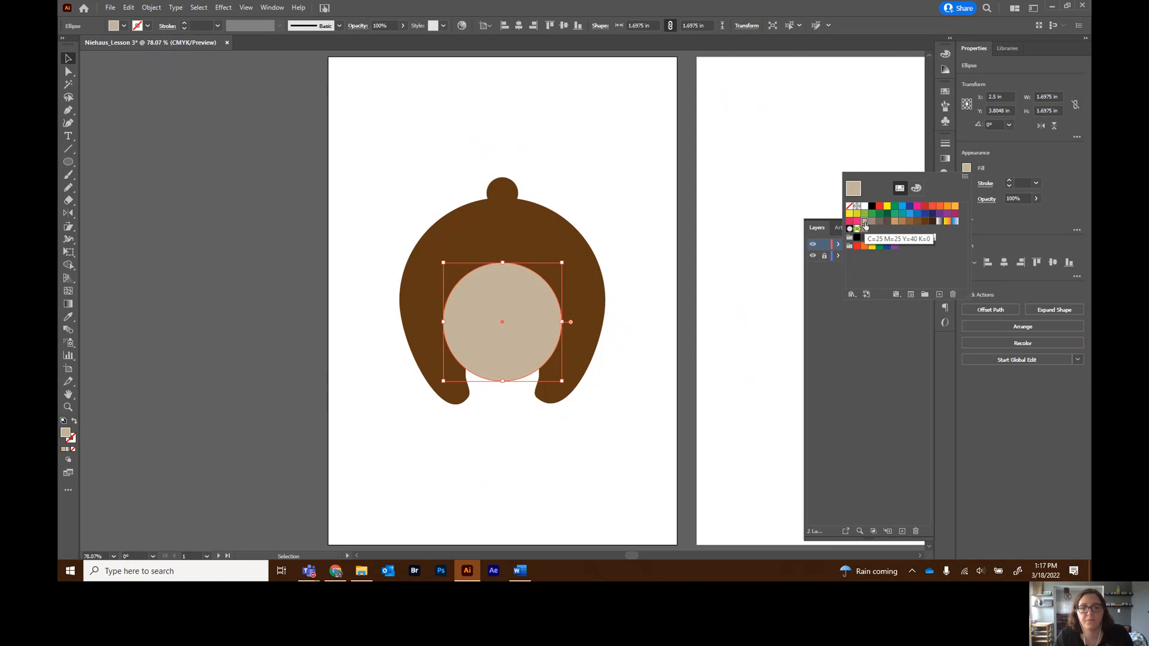
{"action": "left_click", "coordinate": [872, 354]}
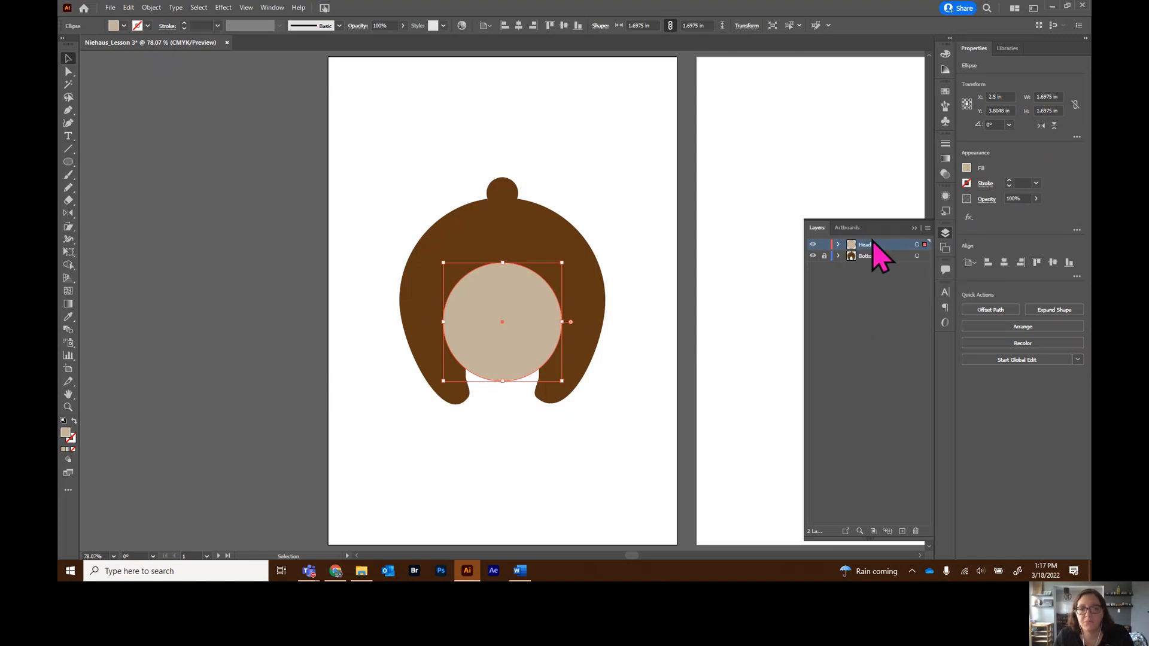
- Move the Head layer below the Bottom layer so the head sits behind the body, and deselect the circle
{"action": "left_click_drag", "start_coordinate": [876, 246], "coordinate": [878, 265]}
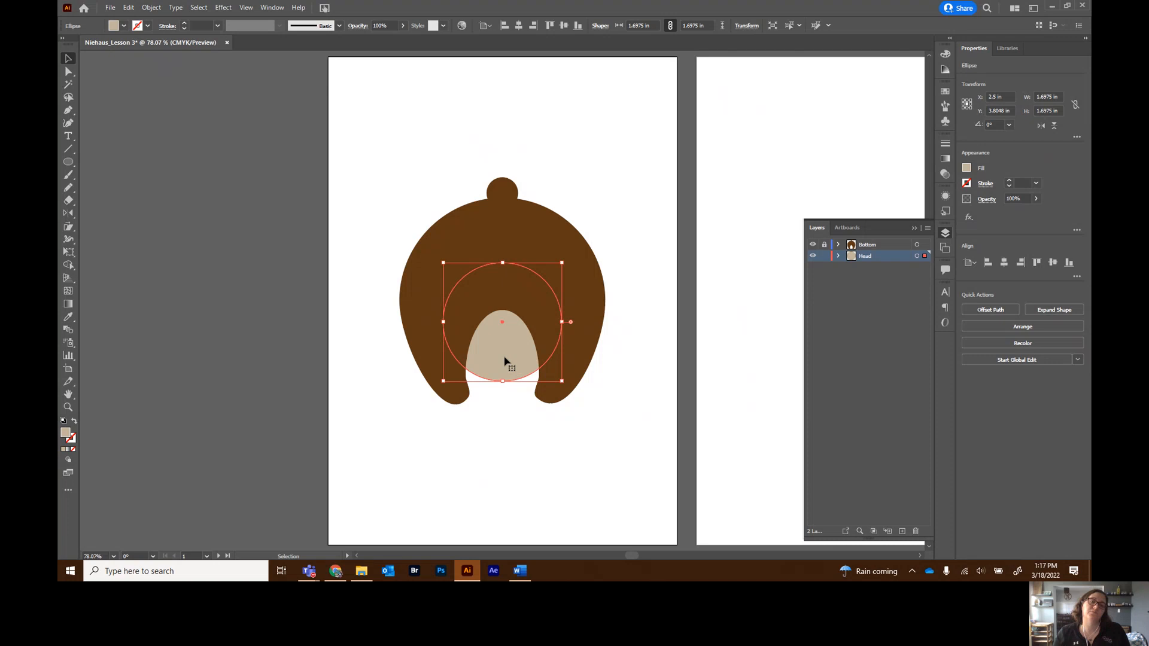
{"action": "left_click_drag", "start_coordinate": [512, 364], "coordinate": [512, 363]}
{"action": "left_click", "coordinate": [651, 357]}
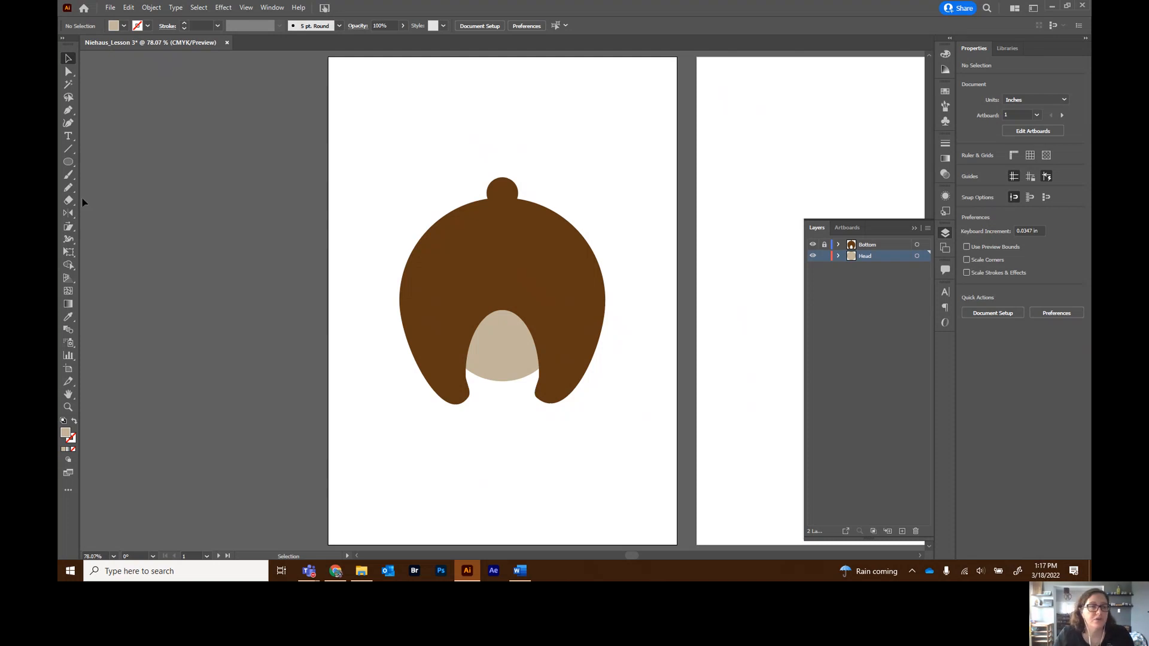
- Draw a black circle about 0.28 in across in the empty area below the body's left leg
{"action": "left_click", "coordinate": [70, 162]}
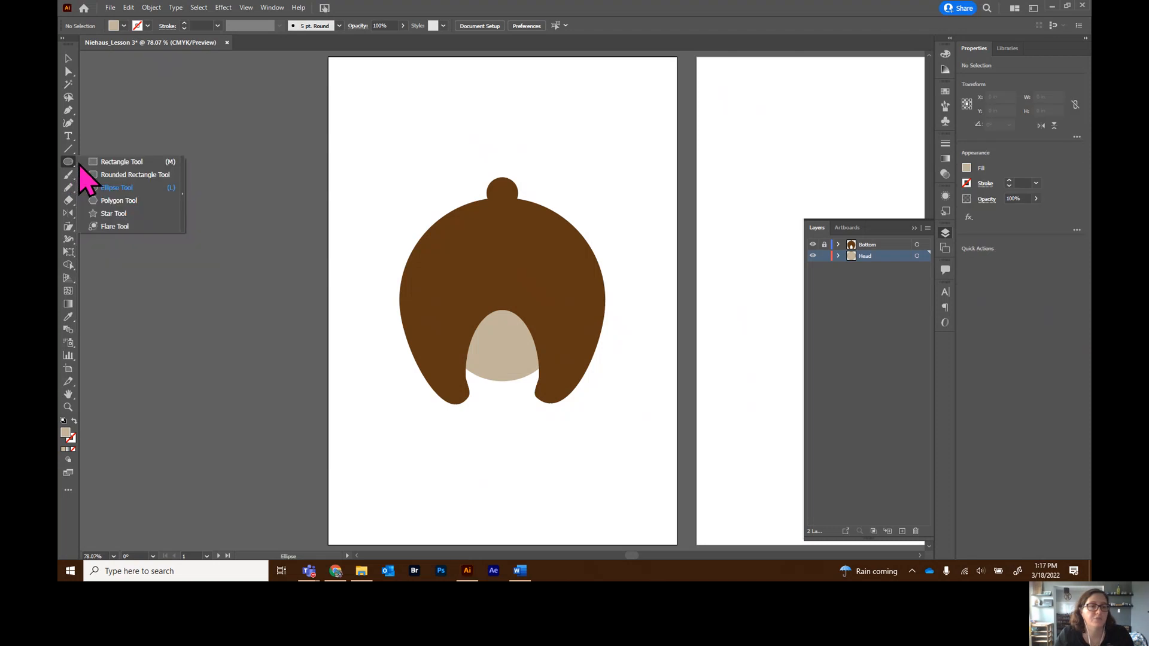
{"action": "left_click", "coordinate": [133, 191]}
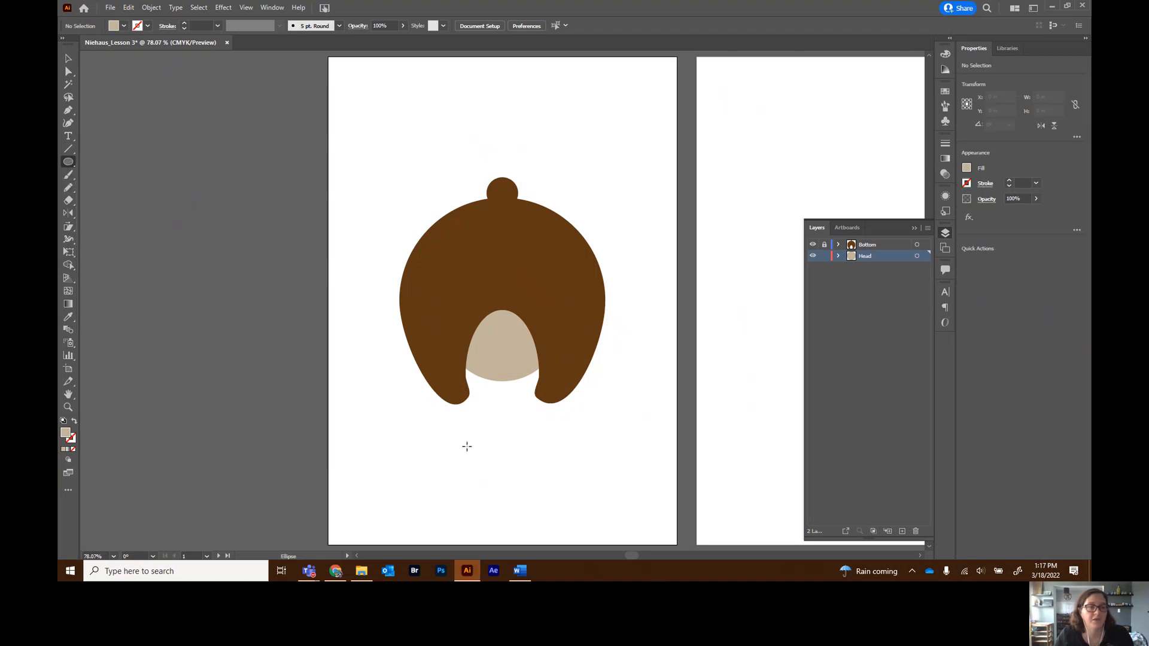
{"action": "left_click", "coordinate": [966, 168]}
{"action": "left_click", "coordinate": [872, 207]}
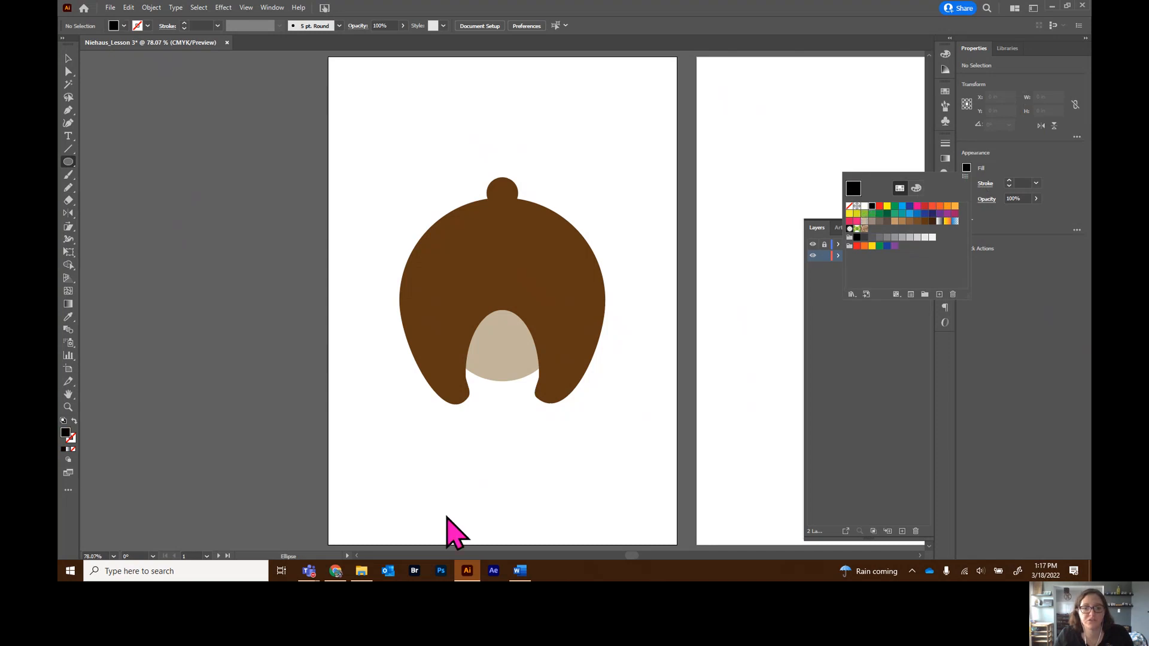
{"action": "left_click", "coordinate": [431, 439]}
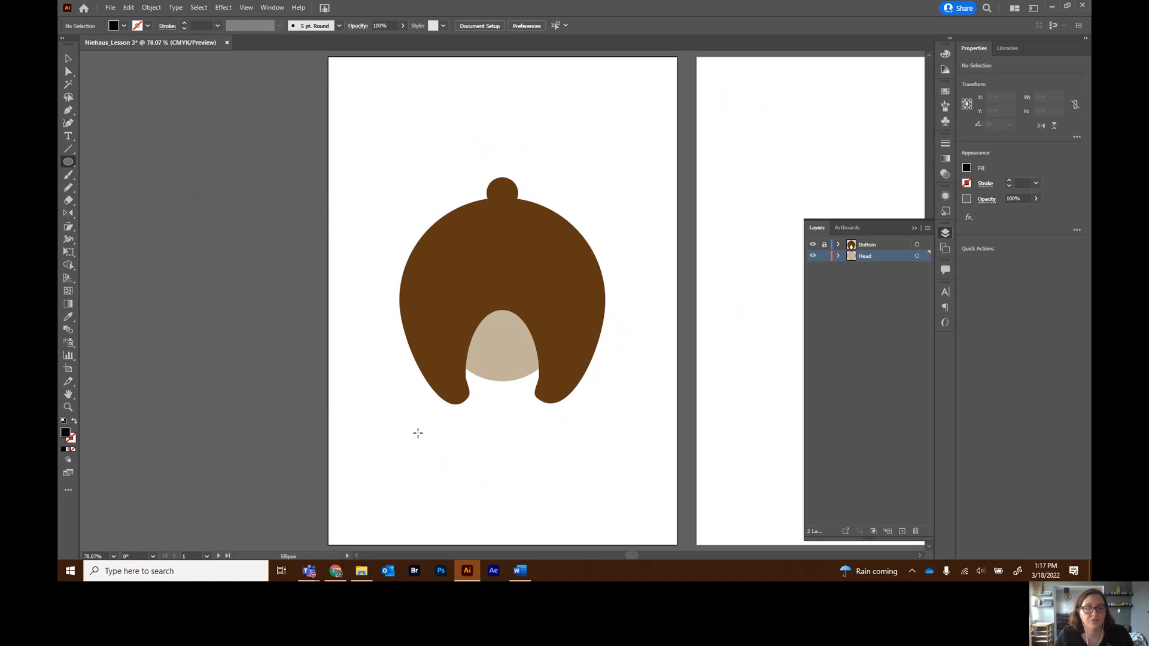
{"action": "left_click_drag", "start_coordinate": [419, 437], "coordinate": [438, 456]}
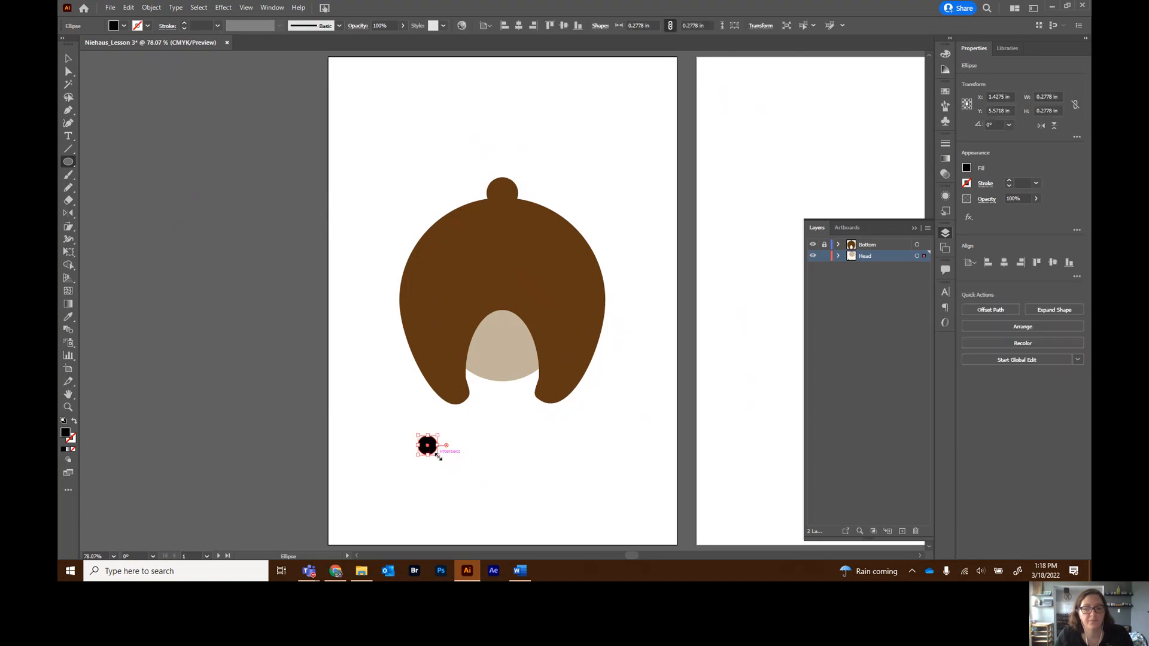
- Draw a circle about 0.08 in across inside the lower left of the black circle and fill it white
{"action": "left_click", "coordinate": [69, 407]}
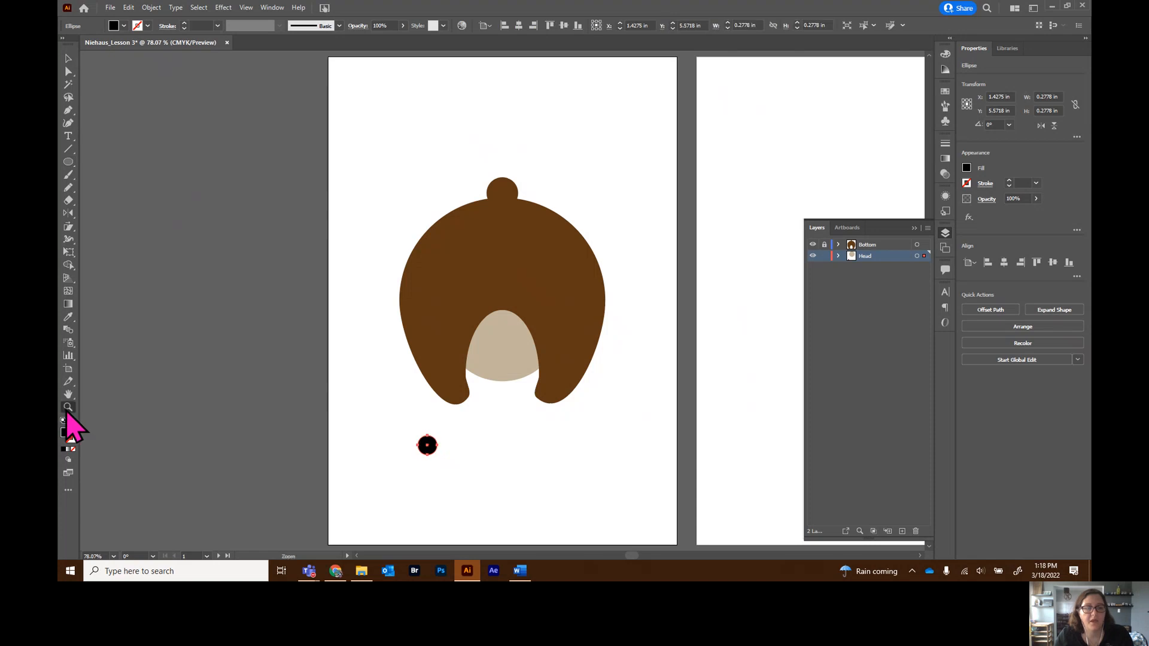
{"action": "left_click", "coordinate": [432, 457]}
{"action": "left_click", "coordinate": [518, 291]}
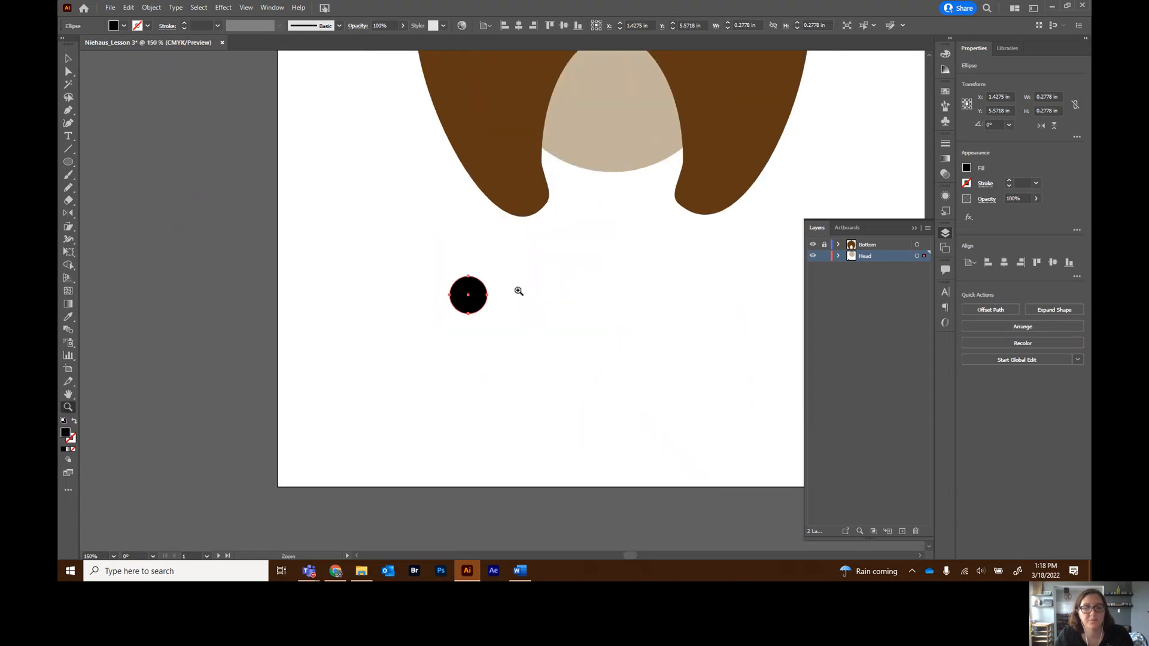
{"action": "scroll", "coordinate": [574, 325], "scroll_direction": "up", "scroll_amount": 2}
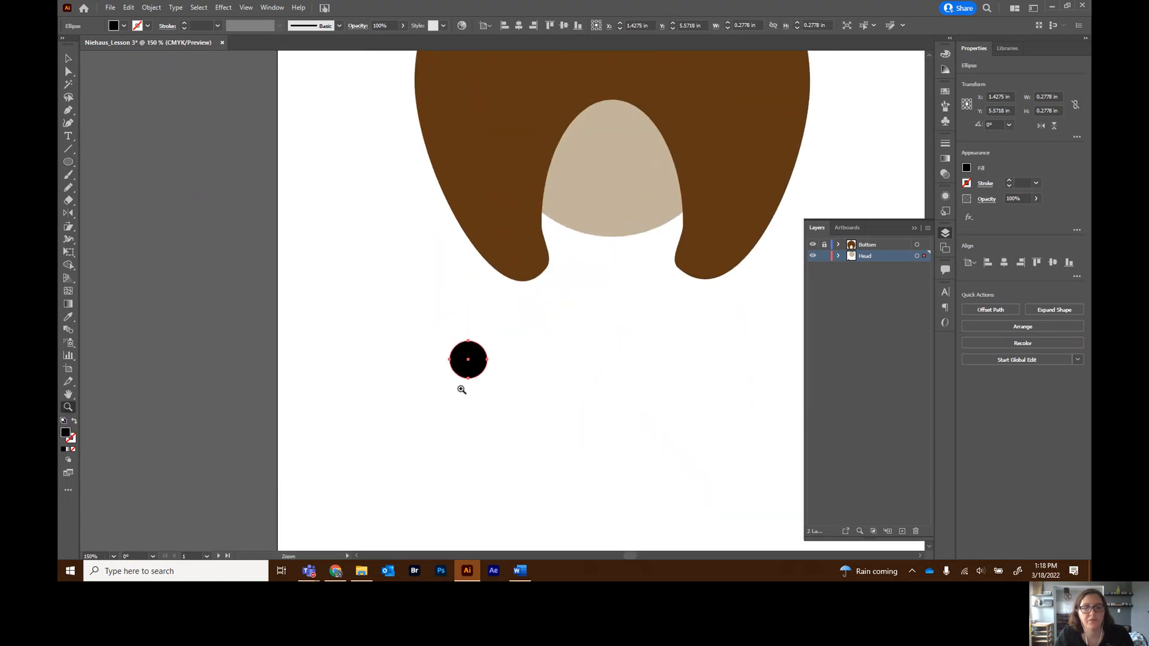
{"action": "left_click_drag", "start_coordinate": [631, 555], "coordinate": [634, 555]}
{"action": "left_click", "coordinate": [68, 162]}
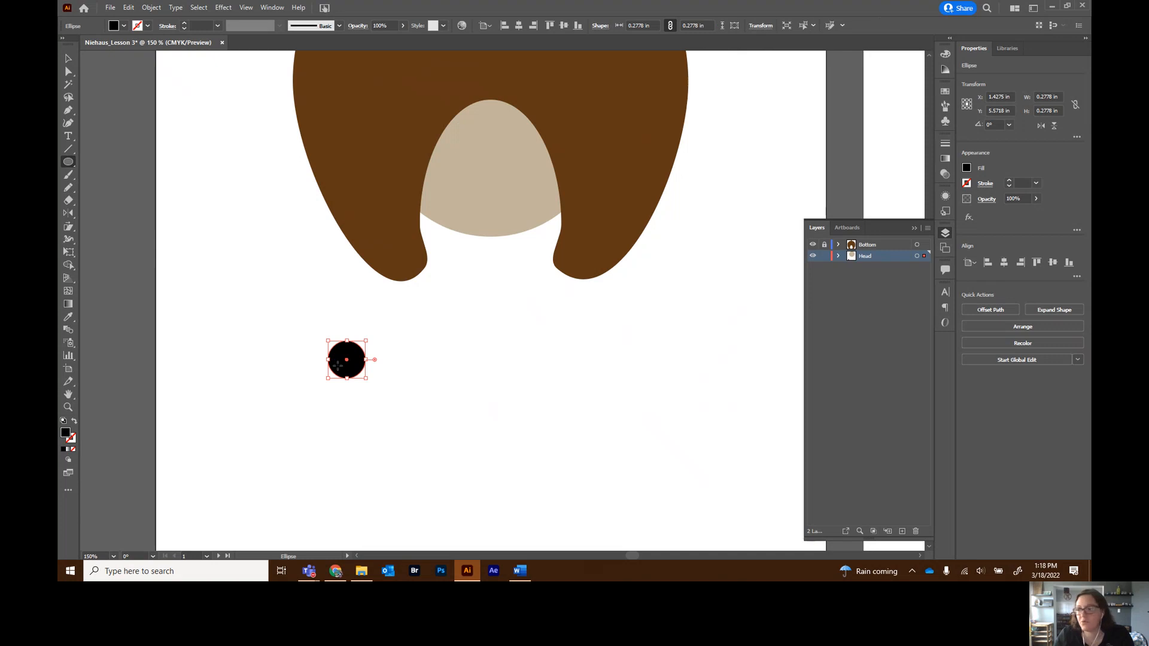
{"action": "left_click_drag", "start_coordinate": [337, 364], "coordinate": [341, 369]}
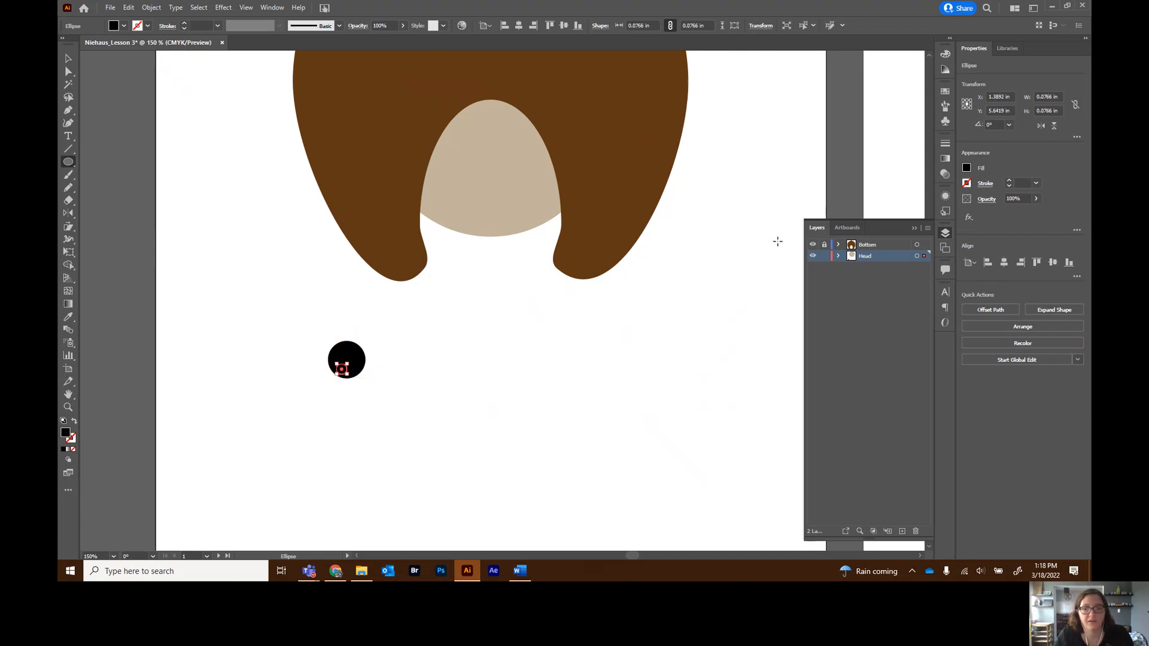
{"action": "left_click", "coordinate": [966, 168]}
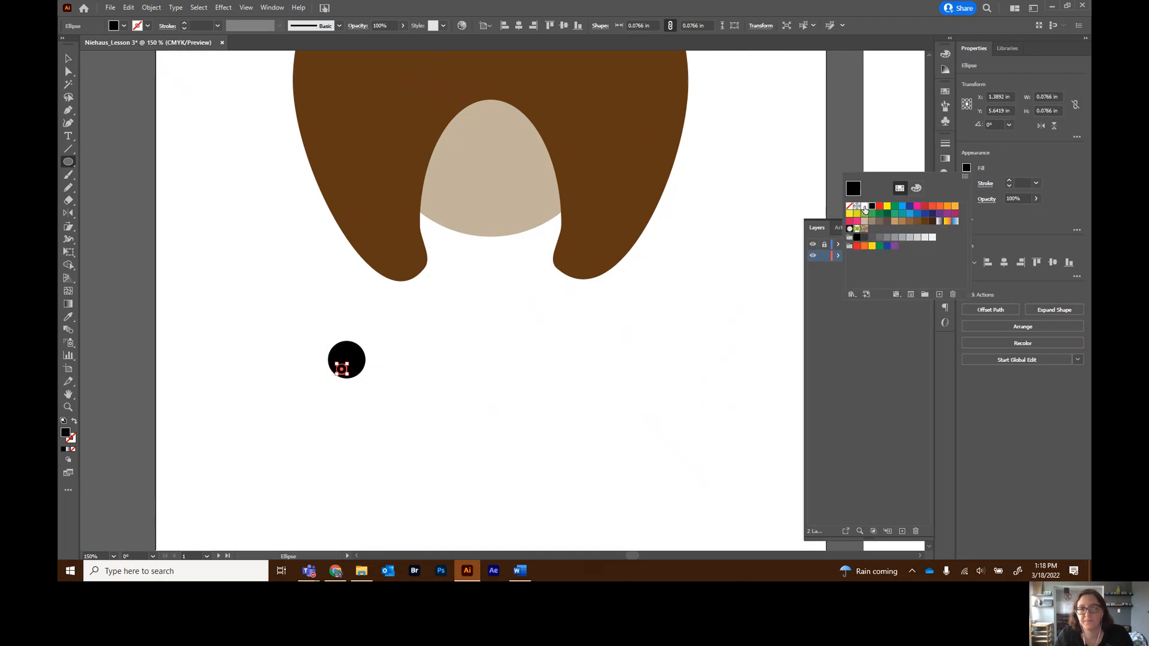
{"action": "left_click", "coordinate": [864, 206]}
- Nudge the small white highlight slightly upward inside the black circle
{"action": "left_click_drag", "start_coordinate": [341, 369], "coordinate": [340, 370]}
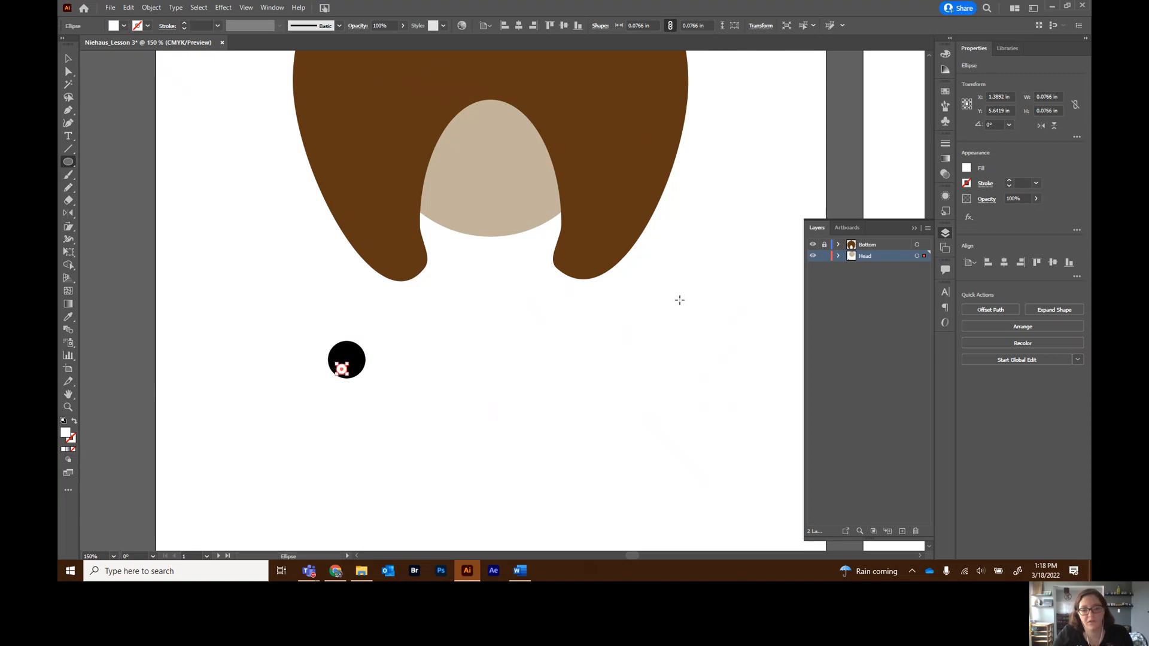
{"action": "key", "text": "Up"}
{"action": "key", "text": "Up"}
{"action": "key", "text": "Up"}
{"action": "key", "text": "Right"}
{"action": "key", "text": "Right"}
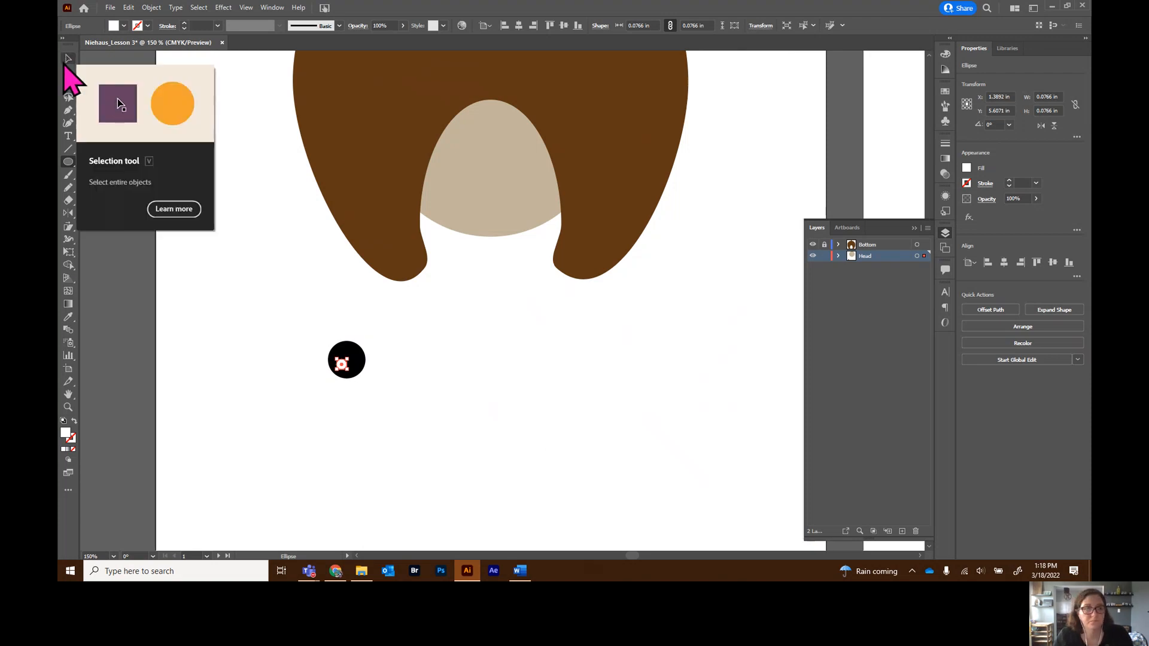
- Select the black circle together with its white highlight and place them on the tan face as the left eye
{"action": "left_click", "coordinate": [67, 59]}
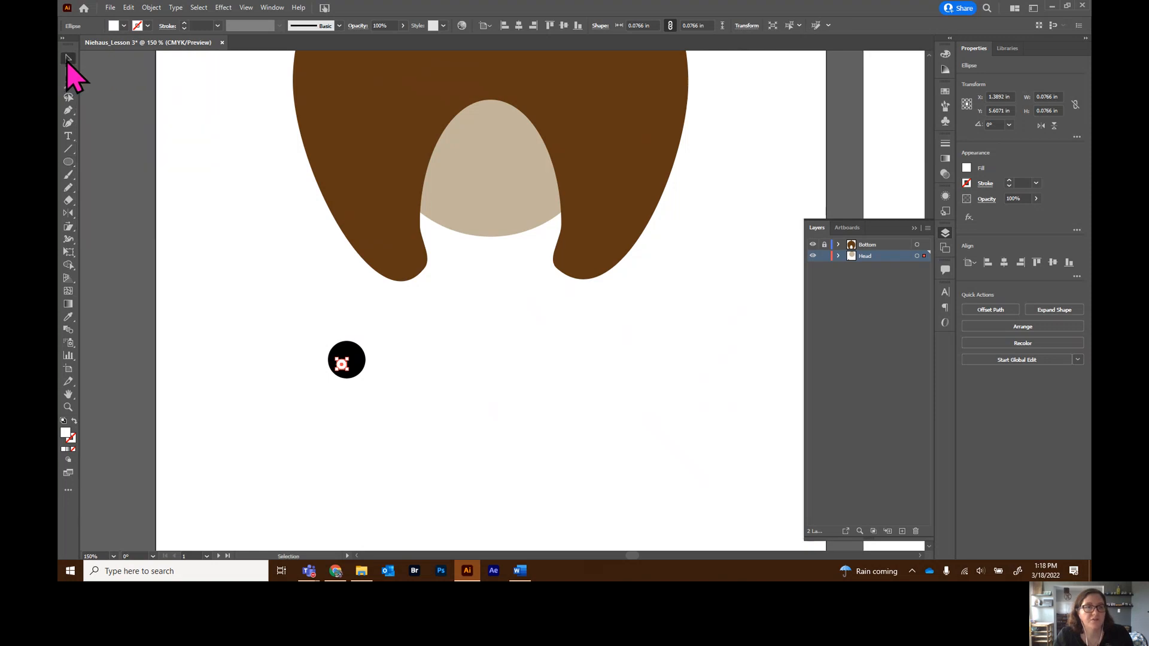
{"action": "left_click_drag", "start_coordinate": [317, 337], "coordinate": [386, 398]}
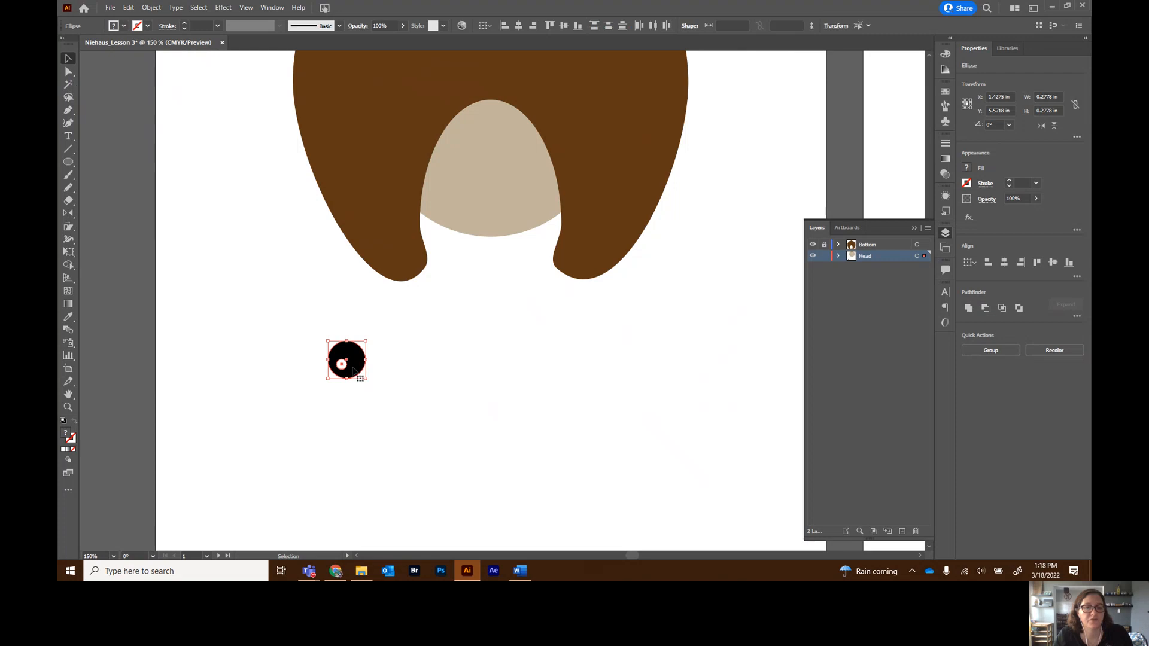
{"action": "left_click_drag", "start_coordinate": [353, 373], "coordinate": [470, 189]}
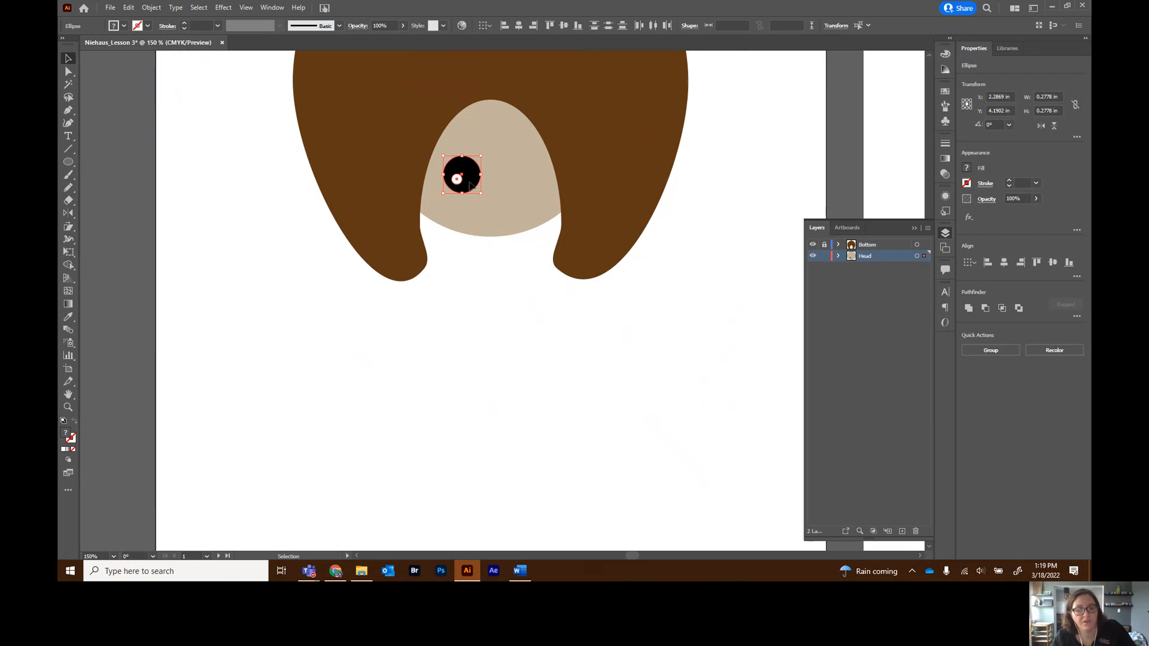
- Duplicate the eye and its highlight about 0.41 in horizontally as the right eye, leaving it deselected
{"action": "left_click_drag", "start_coordinate": [471, 186], "coordinate": [525, 189]}
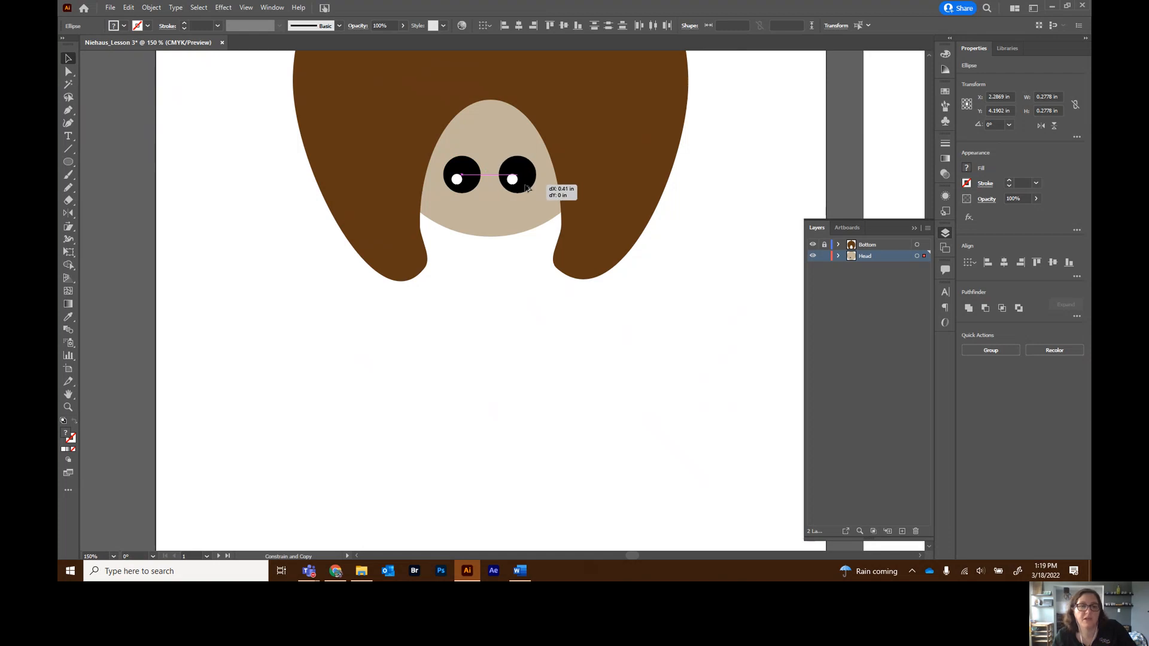
{"action": "left_click_drag", "start_coordinate": [525, 188], "coordinate": [525, 187]}
{"action": "left_click", "coordinate": [528, 341]}
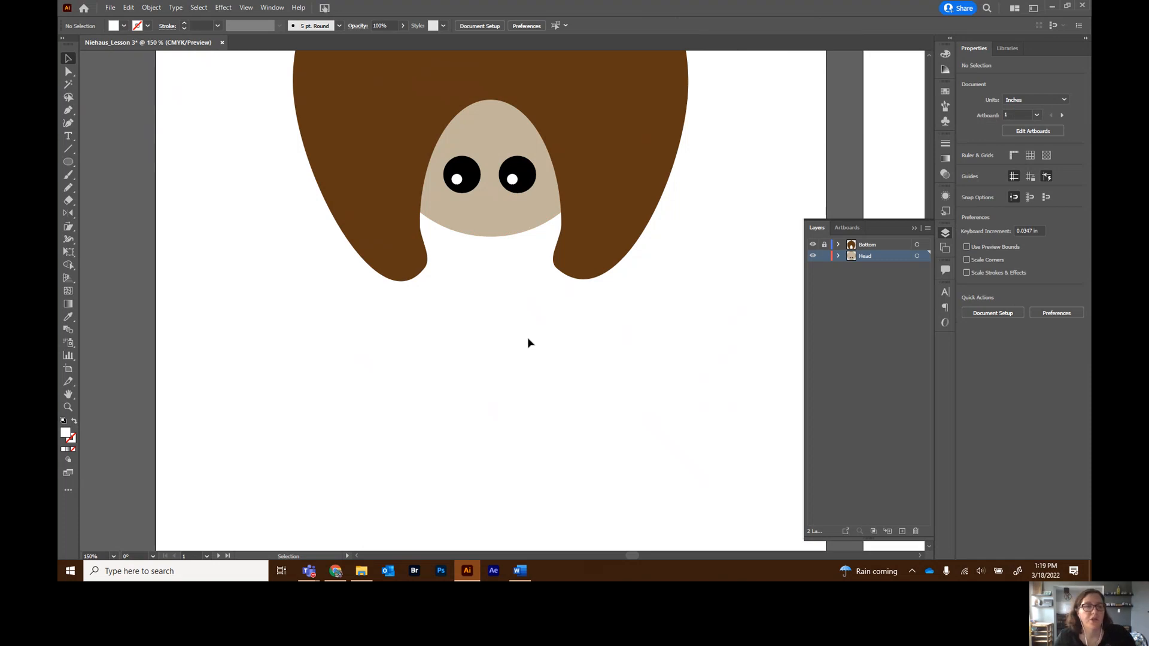
- Draw a black ellipse about 0.35 in wide and 0.20 in high in the empty area below the head
{"action": "left_click", "coordinate": [68, 162]}
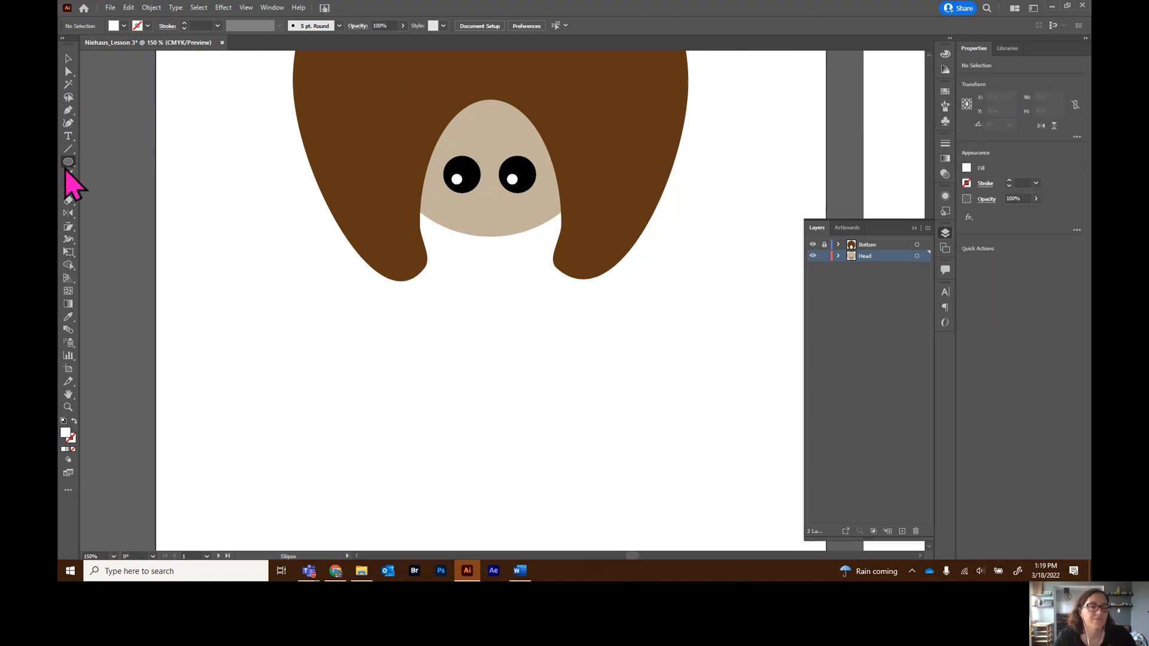
{"action": "left_click", "coordinate": [967, 168]}
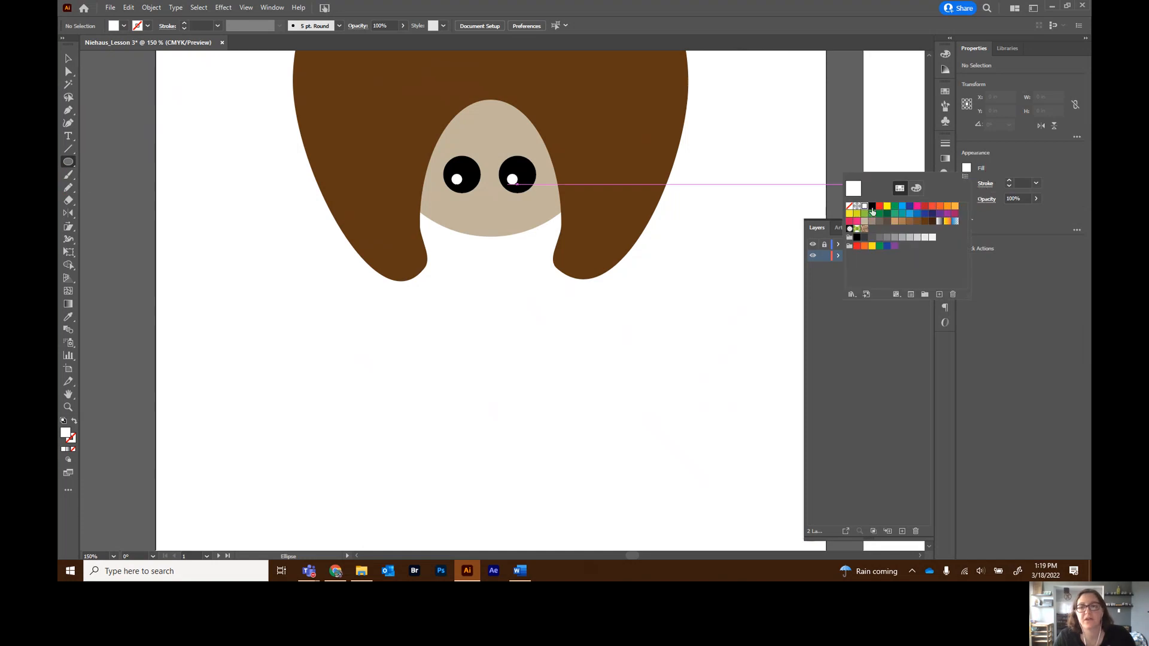
{"action": "left_click", "coordinate": [871, 209]}
{"action": "left_click", "coordinate": [433, 335]}
{"action": "left_click_drag", "start_coordinate": [433, 325], "coordinate": [479, 353]}
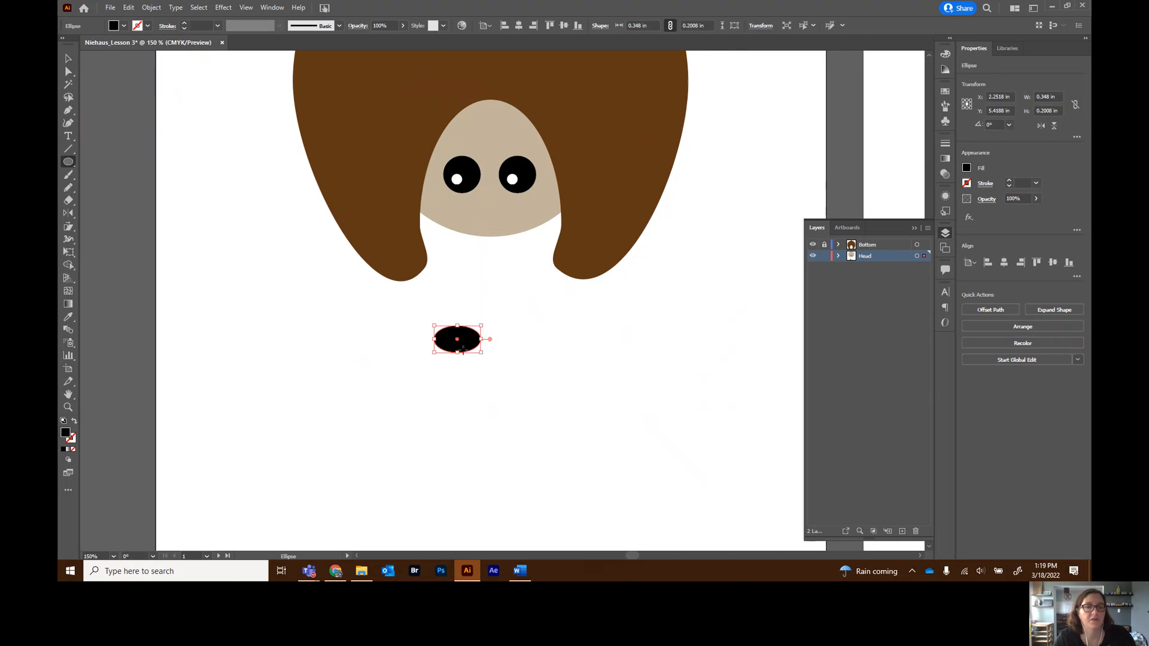
- Add a white highlight ellipse about 0.12 by 0.06 in inside the lower left of the black ellipse
{"action": "left_click_drag", "start_coordinate": [442, 339], "coordinate": [460, 346]}
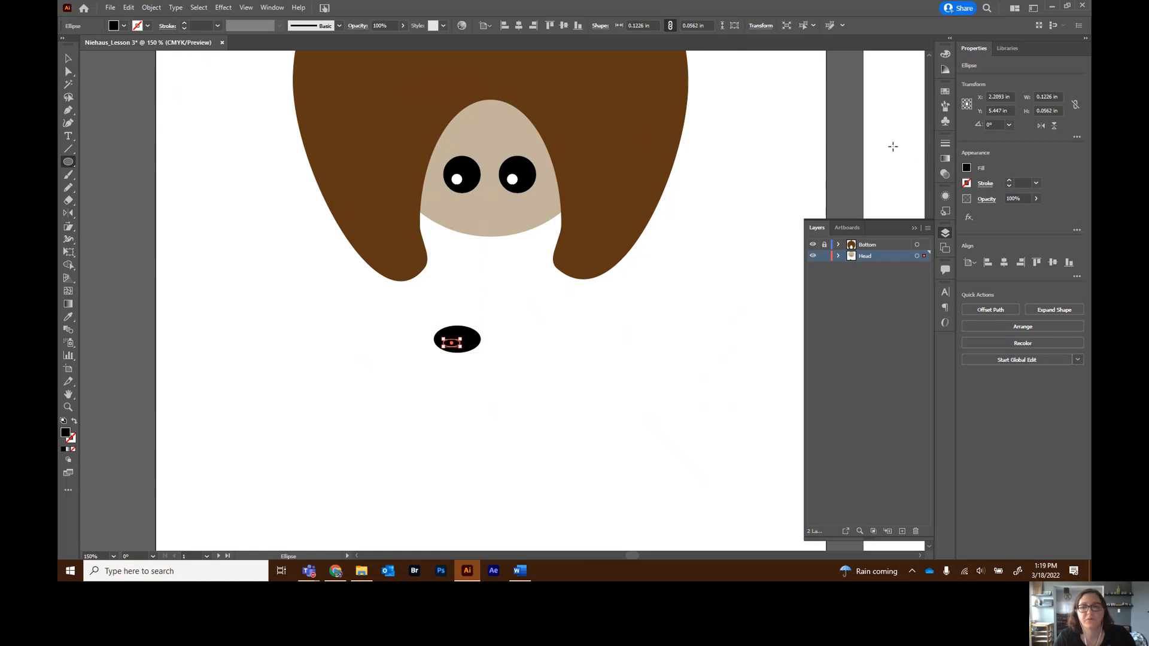
{"action": "left_click", "coordinate": [966, 168]}
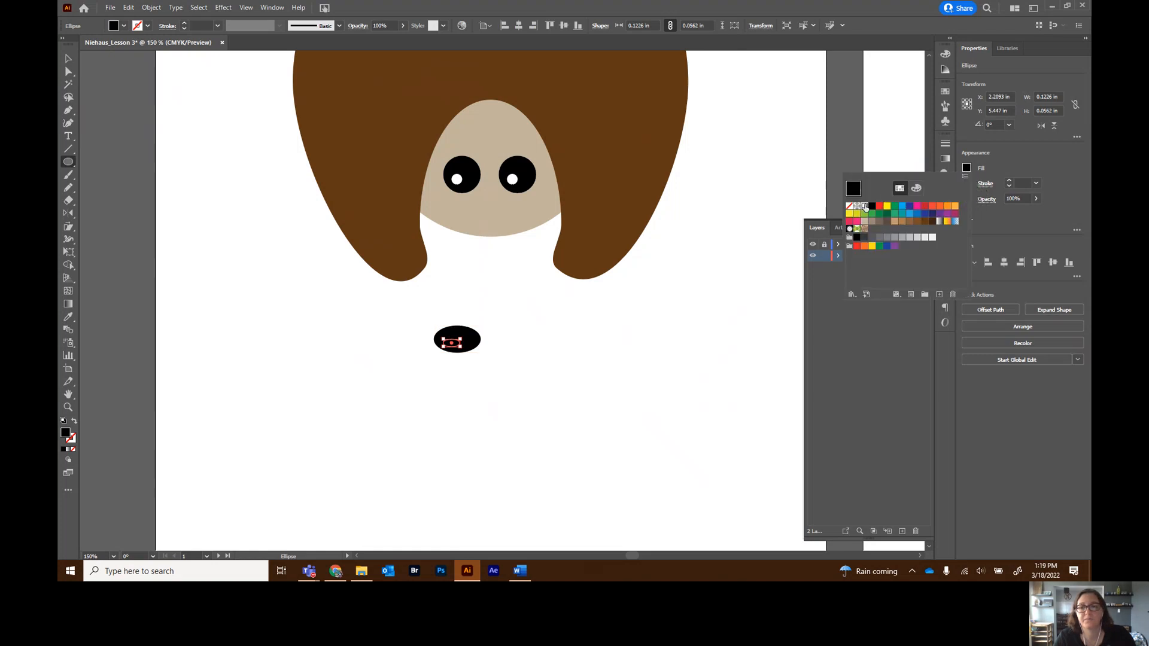
{"action": "left_click", "coordinate": [865, 206]}
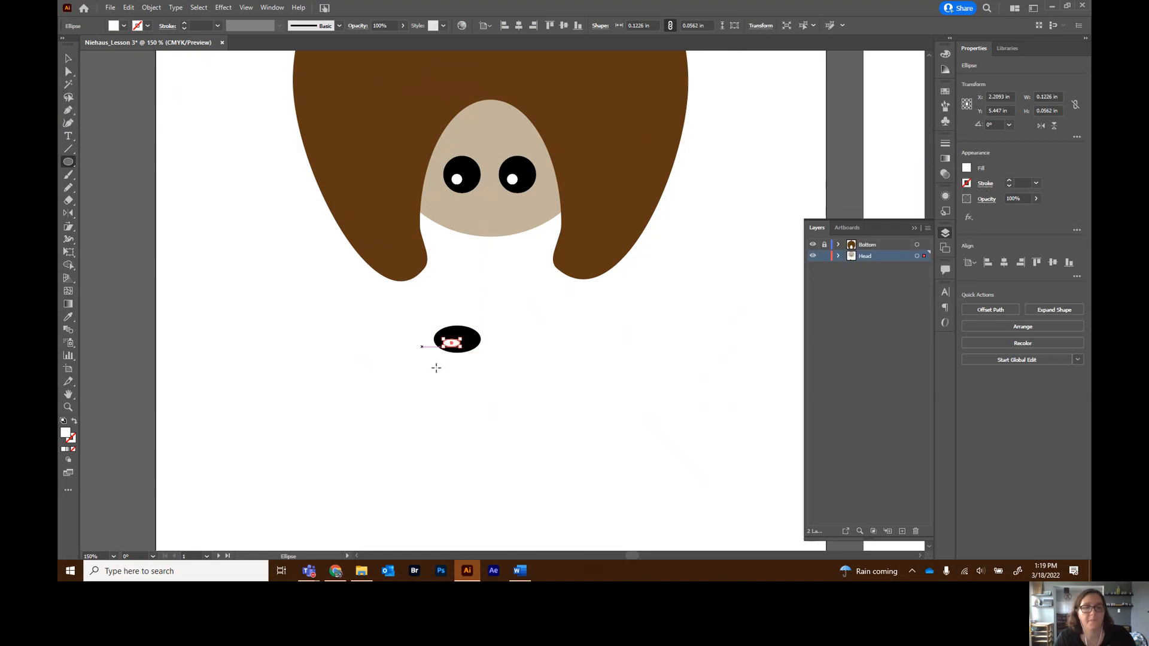
- Place the black ellipse and its highlight together on the face, centered above the eyes as the nose, and deselect them
{"action": "left_click", "coordinate": [69, 58]}
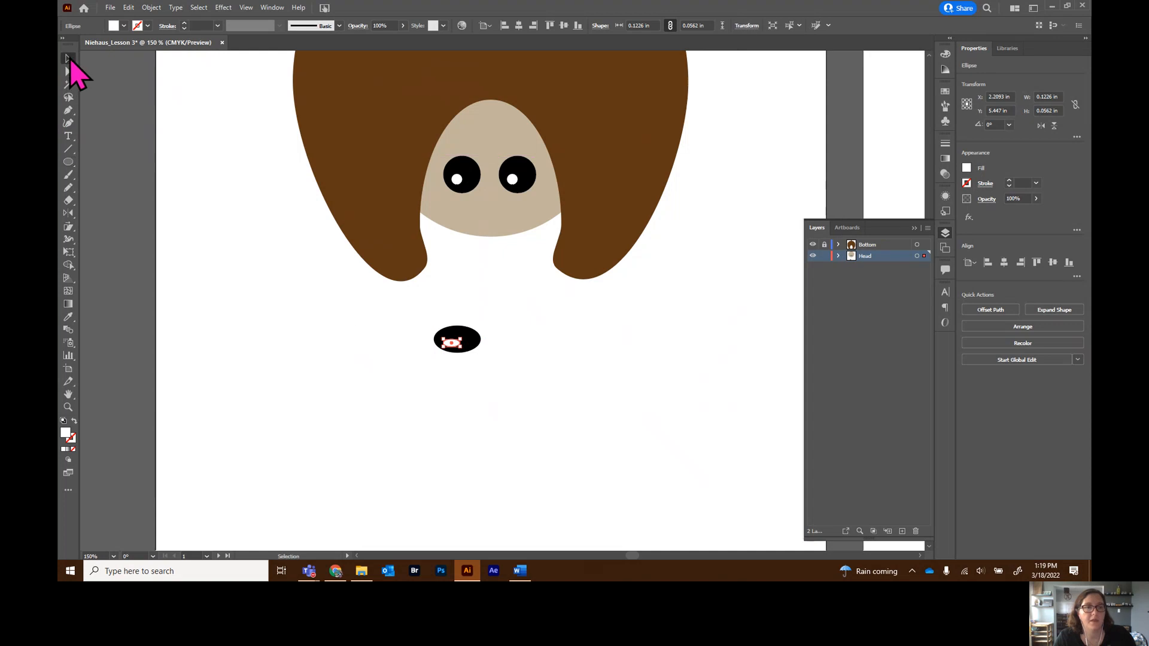
{"action": "left_click", "coordinate": [477, 348], "text": "shift"}
{"action": "left_click_drag", "start_coordinate": [476, 347], "coordinate": [507, 136]}
{"action": "left_click", "coordinate": [523, 313]}
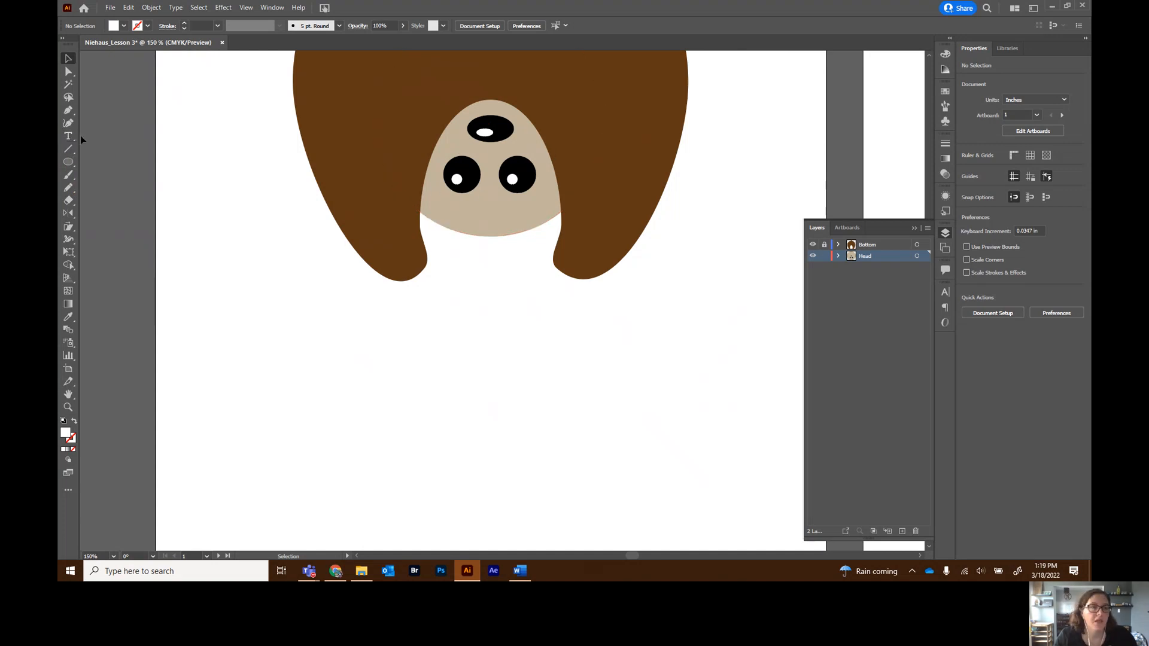
- Draw a white ellipse about 0.39 in wide and 0.47 in high over the left eye and align it vertically with the eye
{"action": "left_click", "coordinate": [68, 163]}
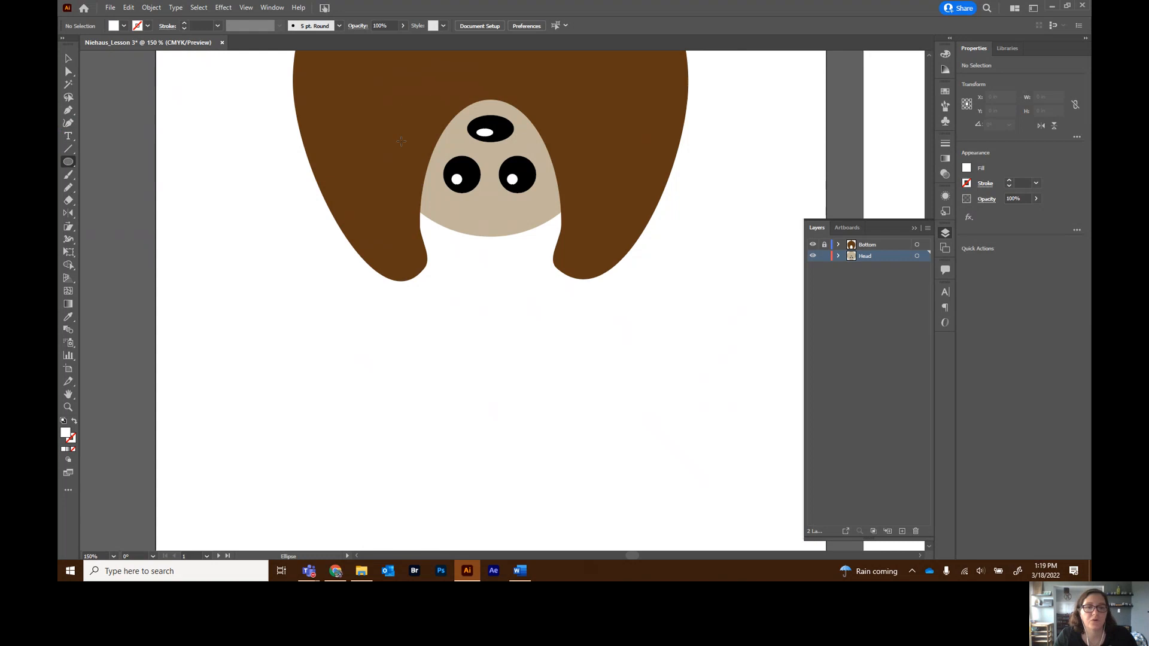
{"action": "left_click_drag", "start_coordinate": [438, 147], "coordinate": [490, 209]}
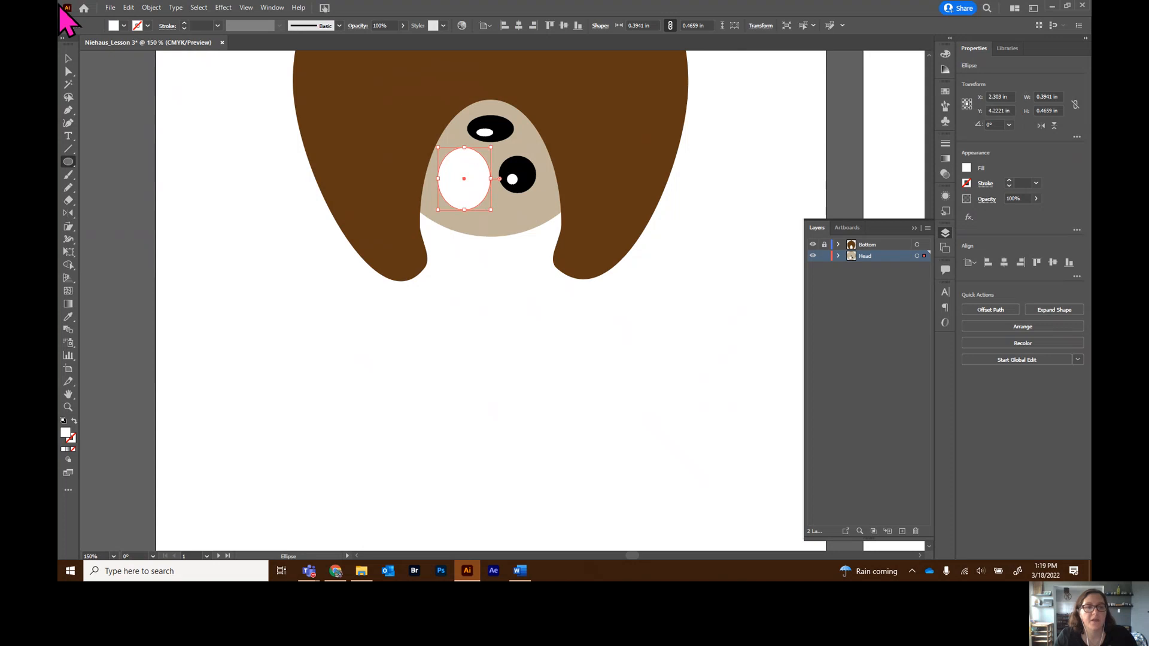
{"action": "left_click", "coordinate": [68, 58]}
{"action": "left_click_drag", "start_coordinate": [468, 202], "coordinate": [468, 199]}
- Stack the white ellipse behind the left eye, directly above the tan face shape, center it on the eye, and fill it dark brown
{"action": "left_click", "coordinate": [837, 258]}
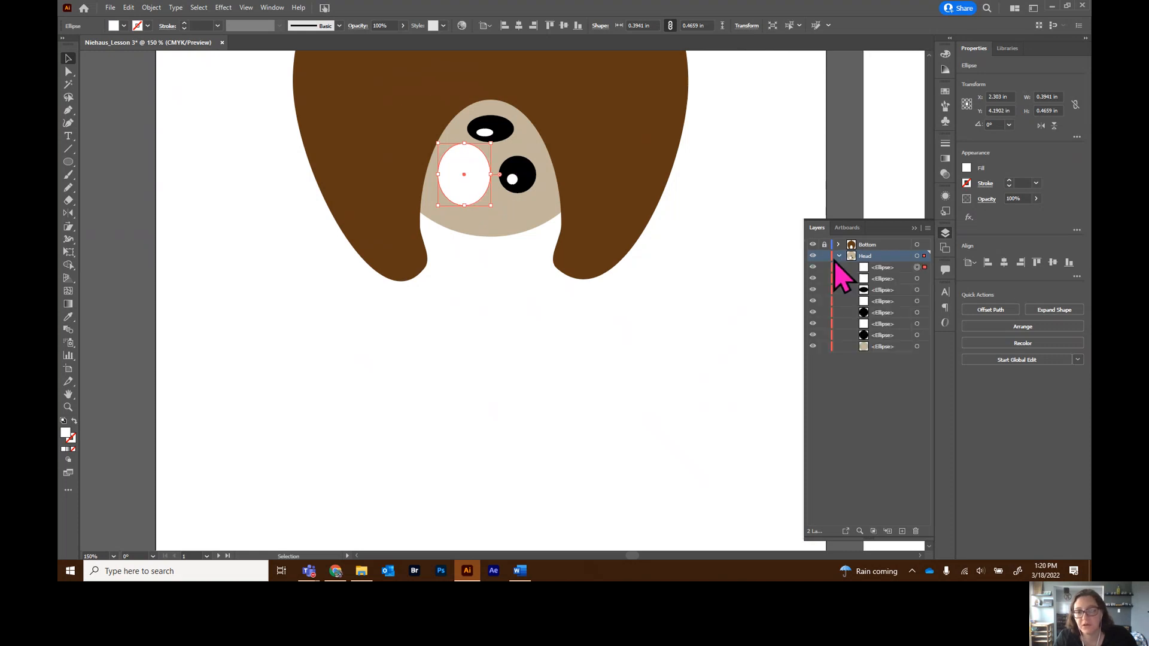
{"action": "left_click", "coordinate": [887, 268]}
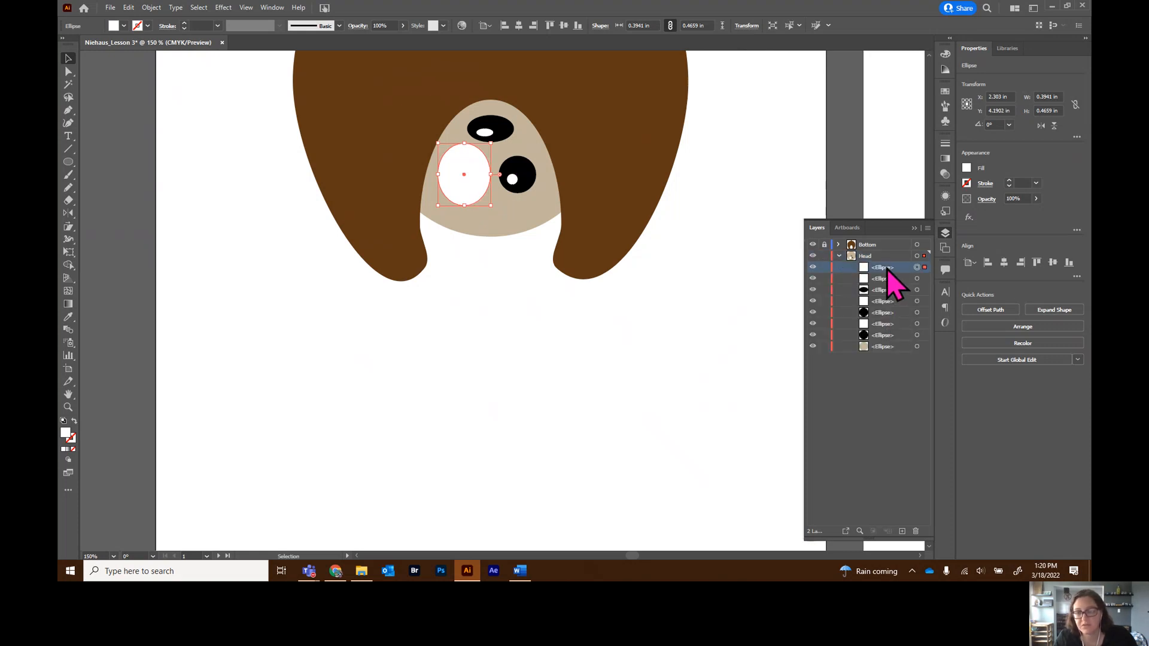
{"action": "left_click_drag", "start_coordinate": [888, 269], "coordinate": [892, 342]}
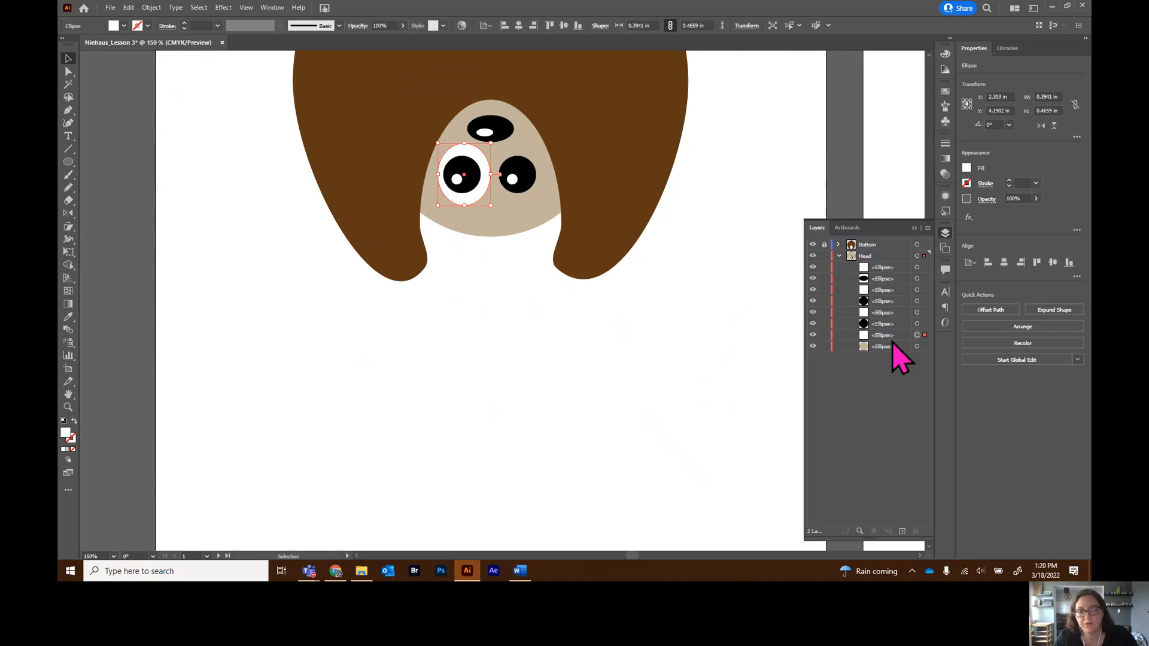
{"action": "left_click_drag", "start_coordinate": [459, 200], "coordinate": [458, 200]}
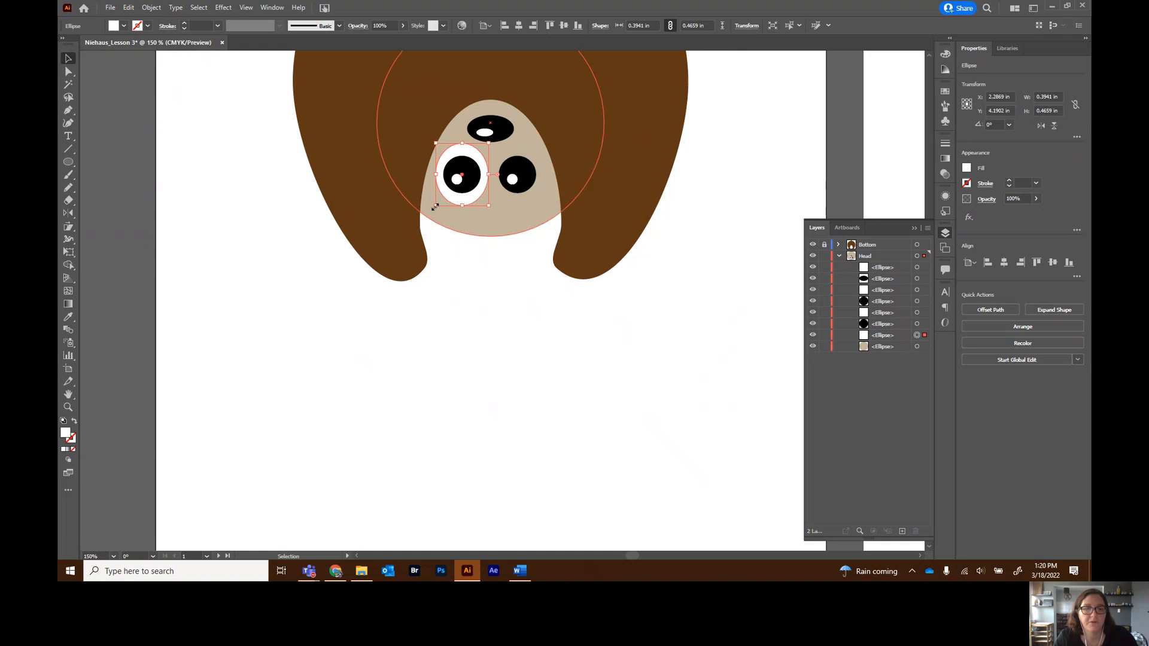
{"action": "left_click", "coordinate": [967, 170]}
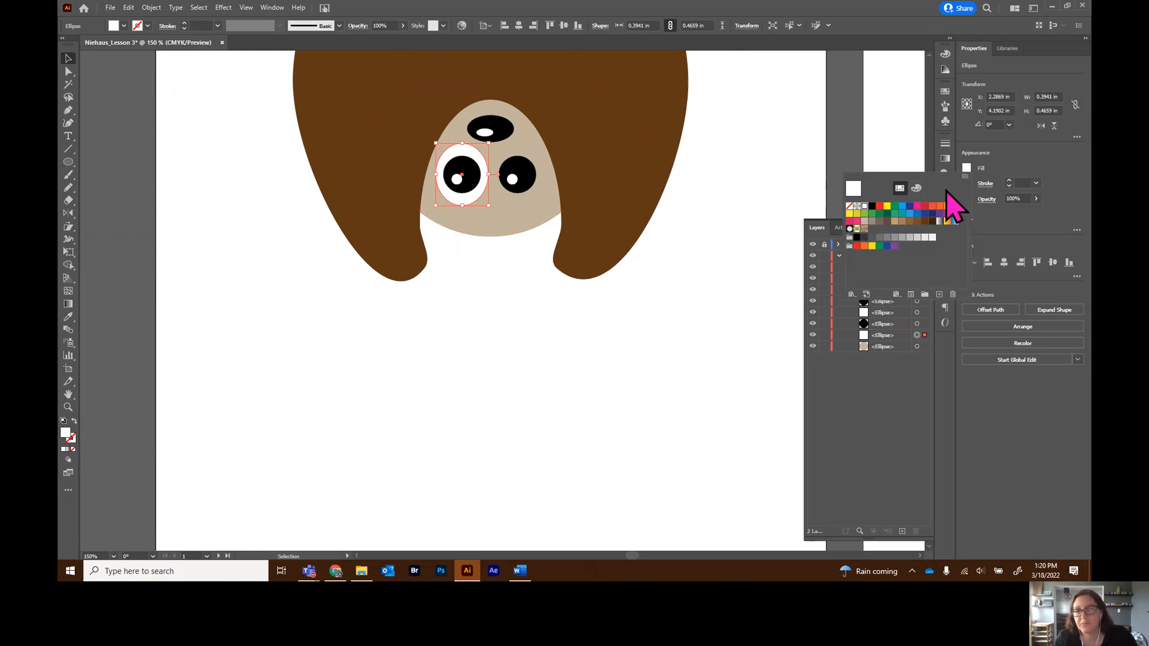
{"action": "left_click", "coordinate": [932, 221]}
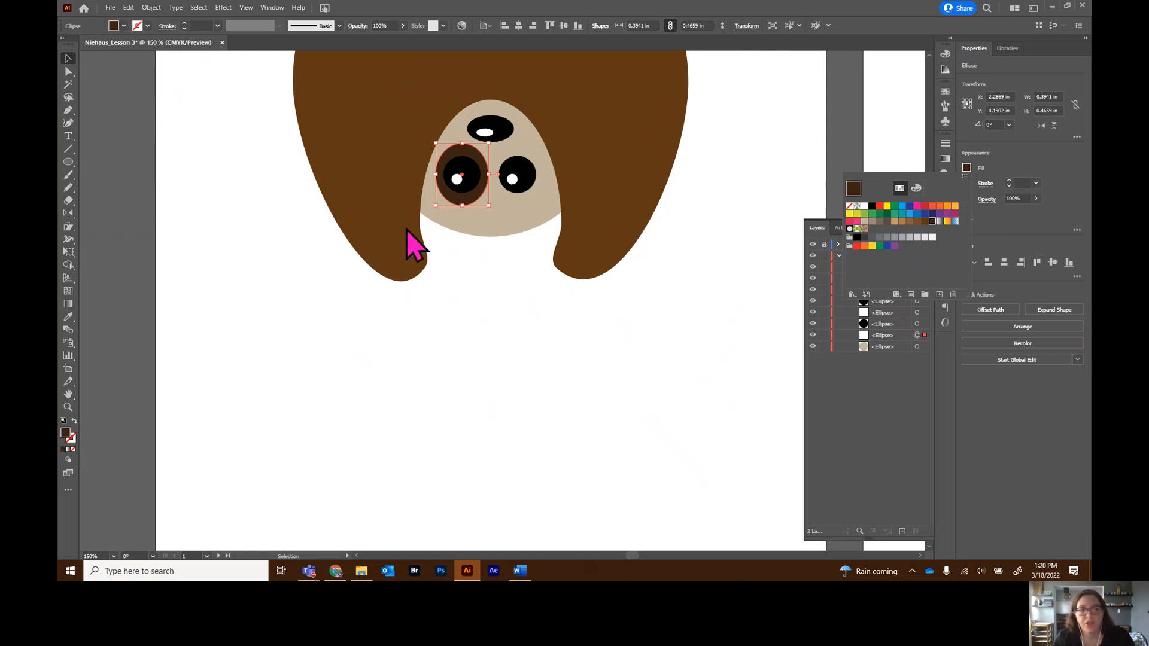
- Reshape the dark brown ellipse by its anchor points into an angled eye patch about 0.39 by 0.49 in, pulling its right and lower points outward
{"action": "left_click", "coordinate": [69, 73]}
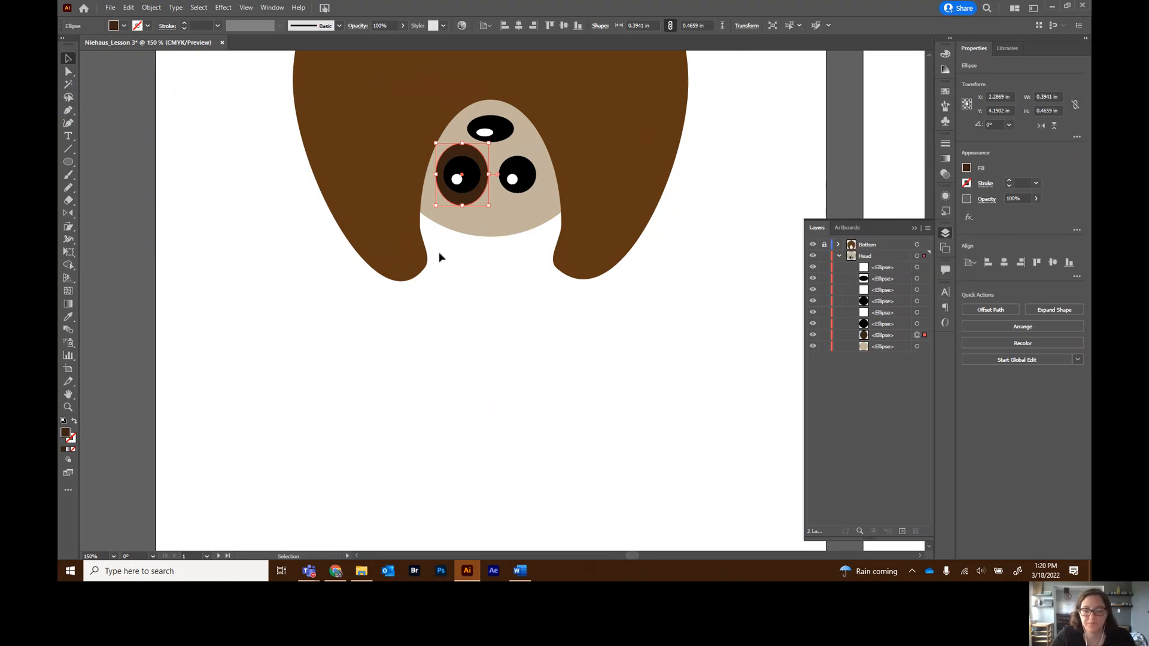
{"action": "key", "text": "ctrl+plus"}
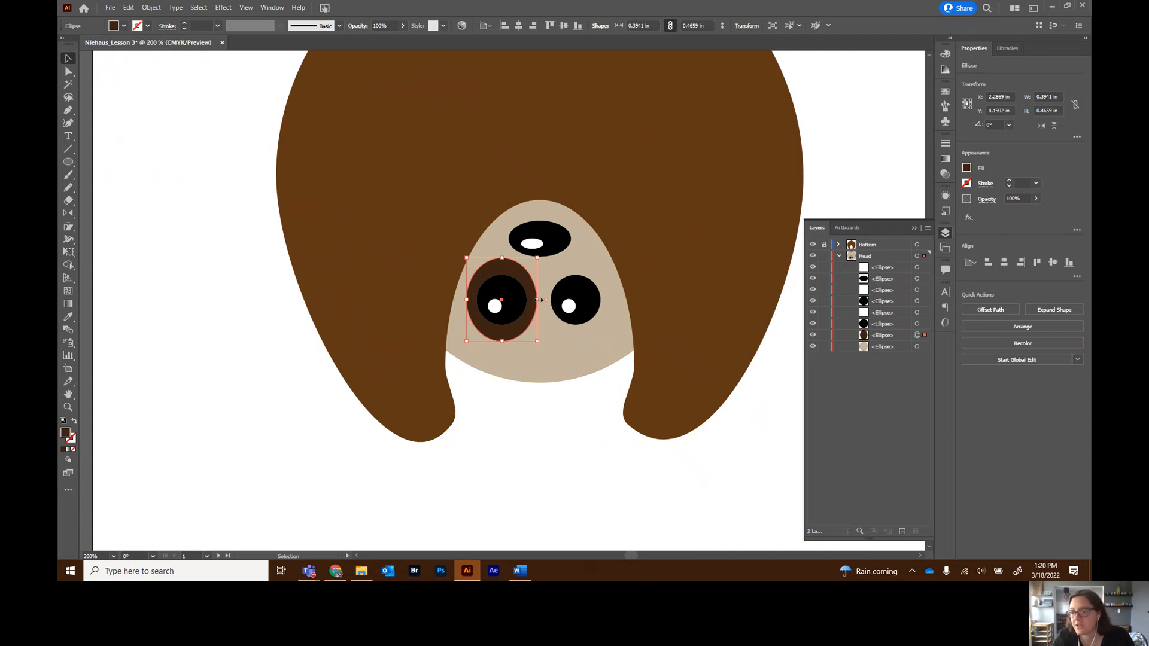
{"action": "left_click", "coordinate": [68, 71]}
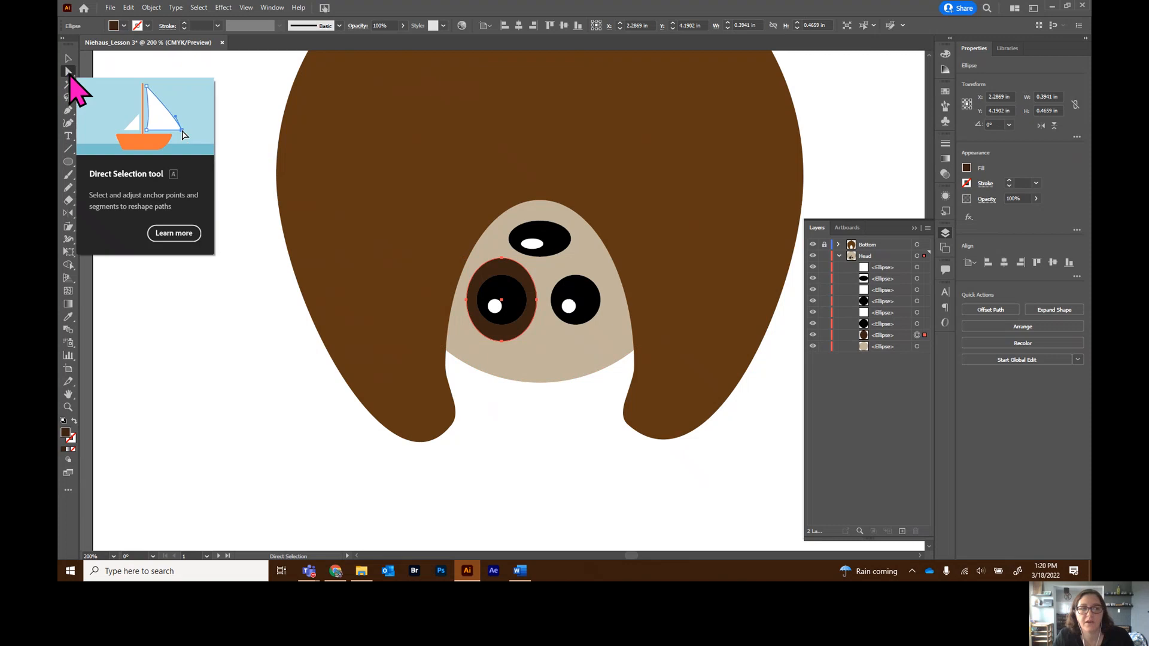
{"action": "left_click_drag", "start_coordinate": [536, 304], "coordinate": [538, 284]}
{"action": "left_click", "coordinate": [537, 301]}
{"action": "left_click_drag", "start_coordinate": [508, 342], "coordinate": [518, 350]}
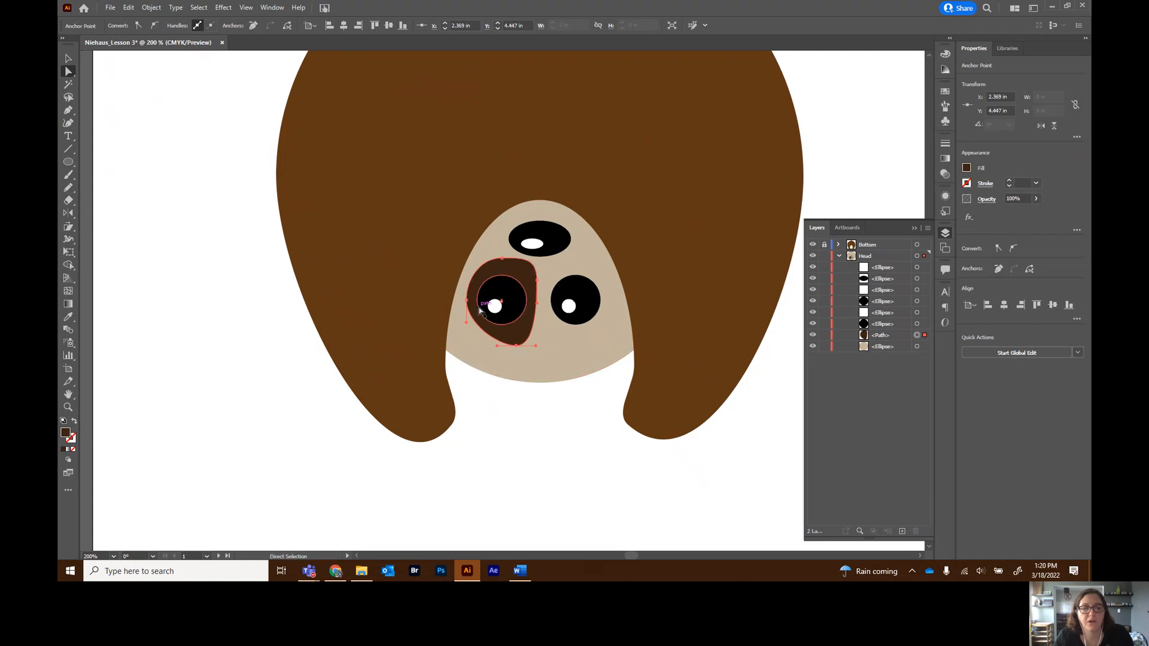
{"action": "left_click_drag", "start_coordinate": [467, 304], "coordinate": [469, 306]}
{"action": "key", "text": "ctrl+z"}
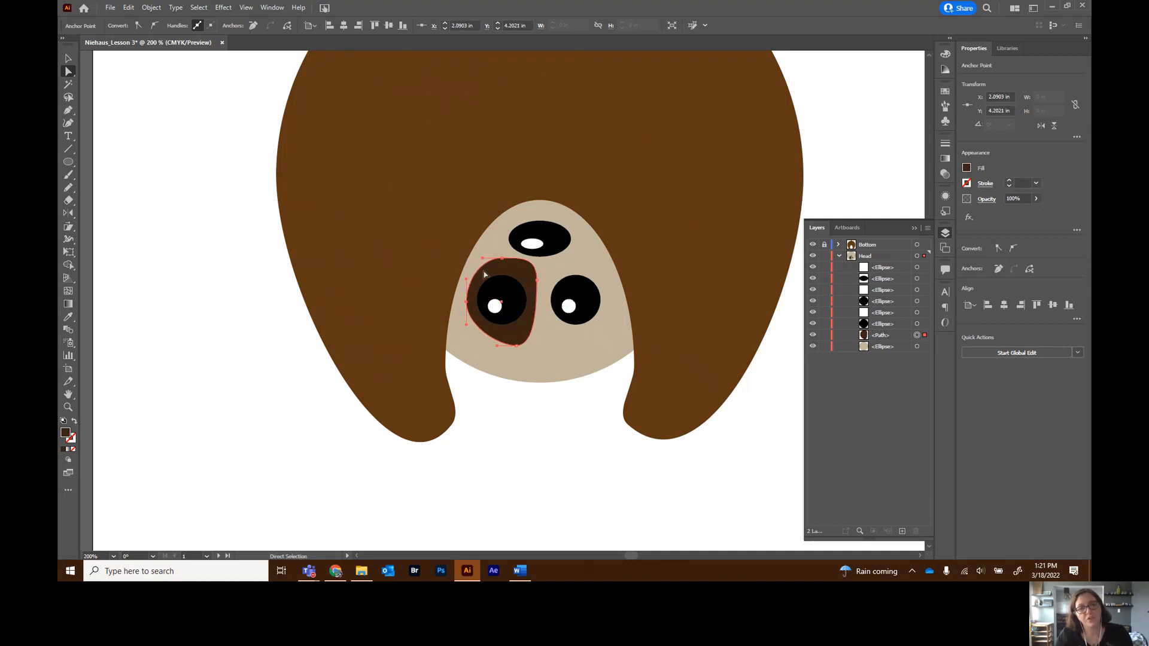
{"action": "left_click", "coordinate": [482, 260]}
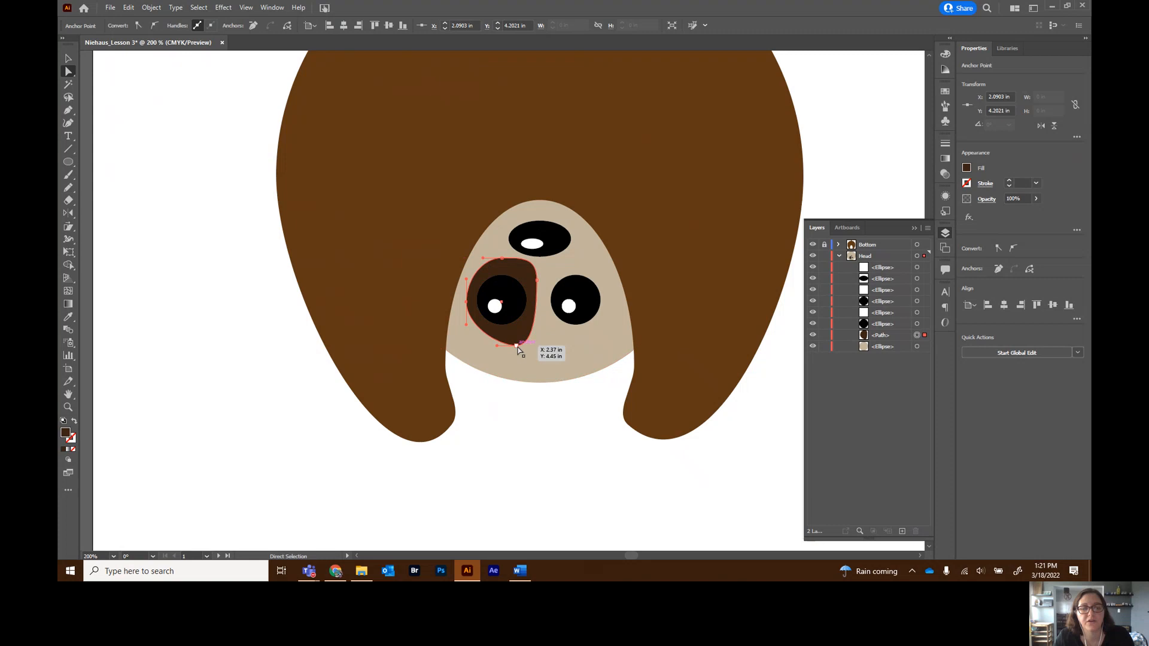
{"action": "left_click", "coordinate": [68, 59]}
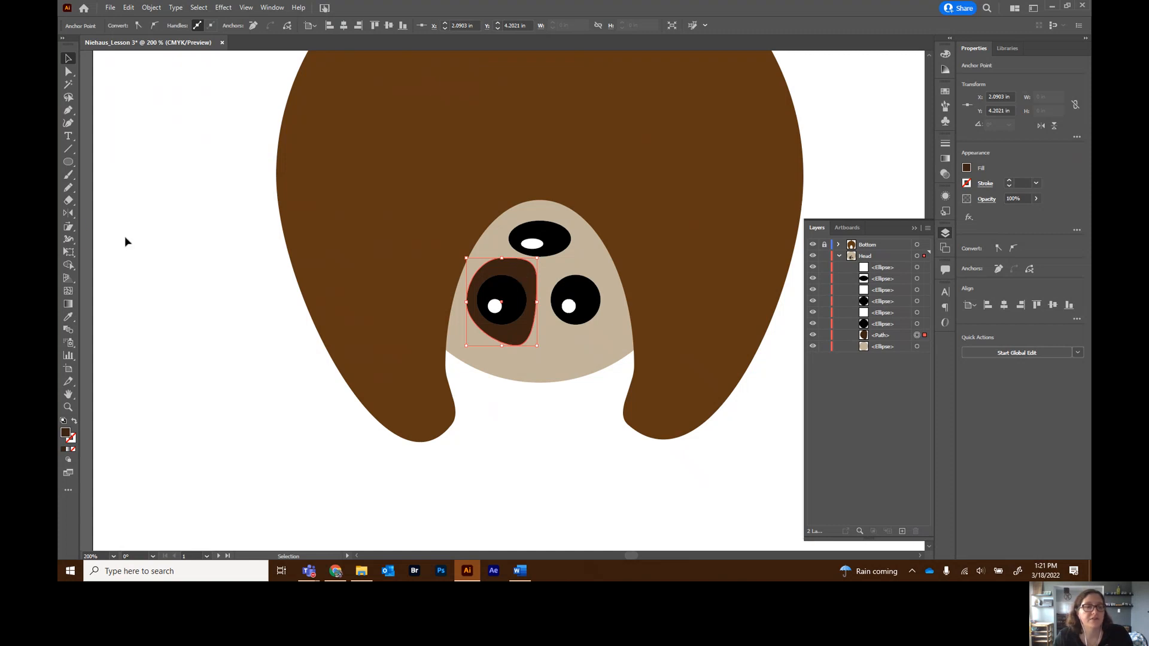
{"action": "left_click", "coordinate": [68, 214]}
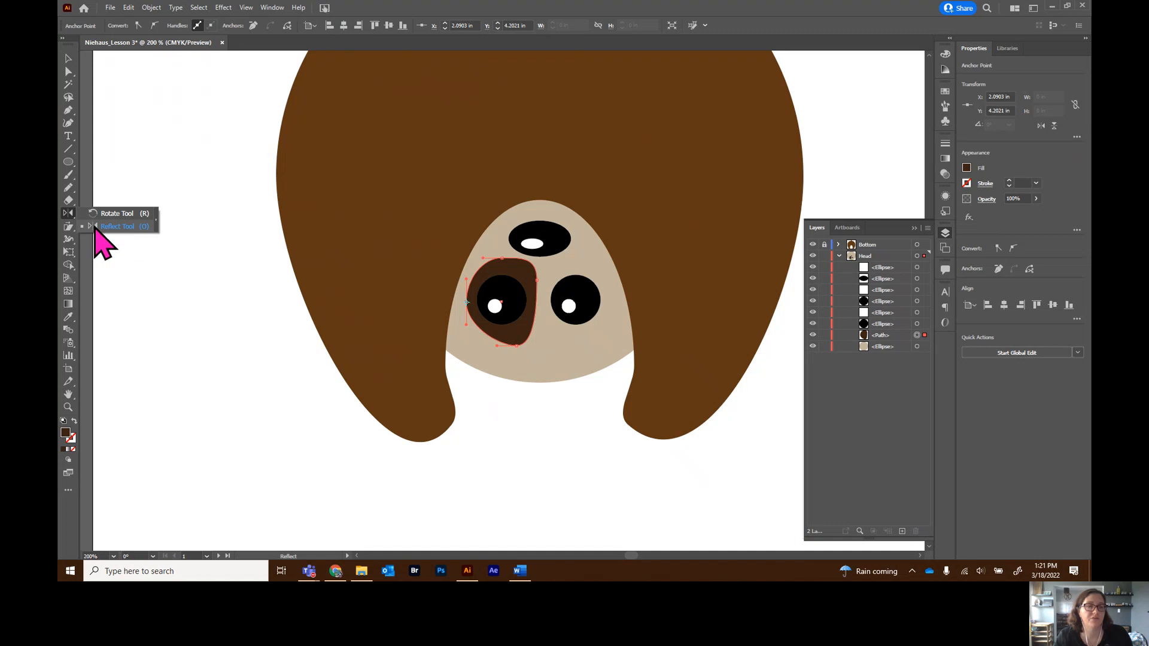
{"action": "left_click", "coordinate": [98, 228]}
{"action": "double_click", "coordinate": [70, 214]}
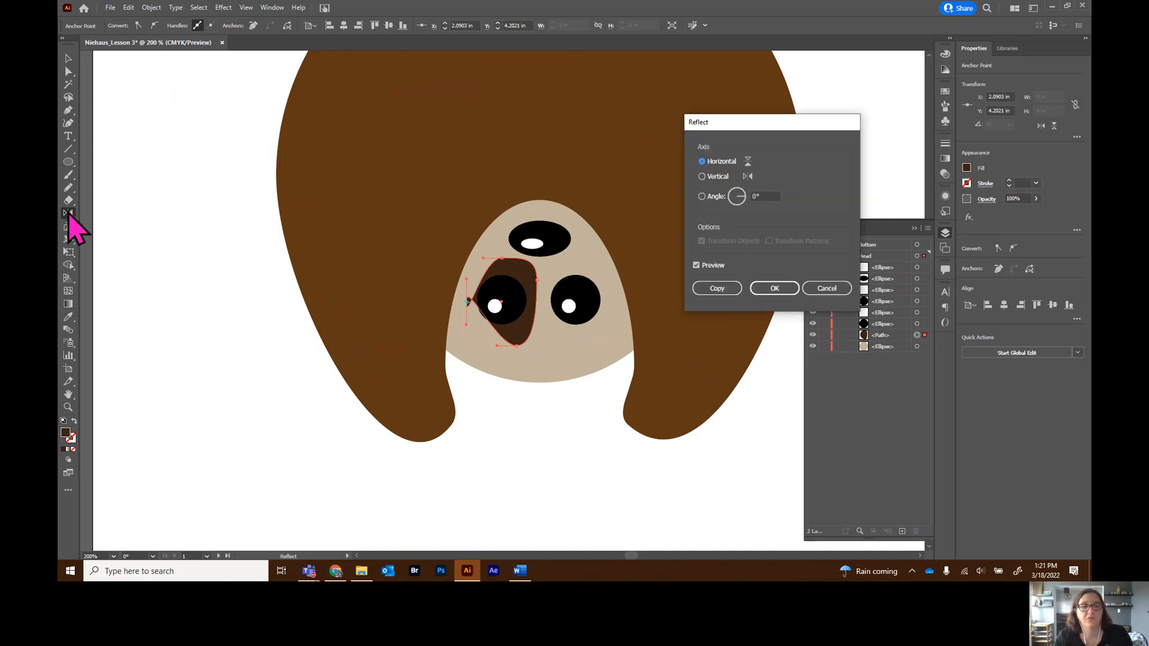
{"action": "left_click", "coordinate": [826, 288]}
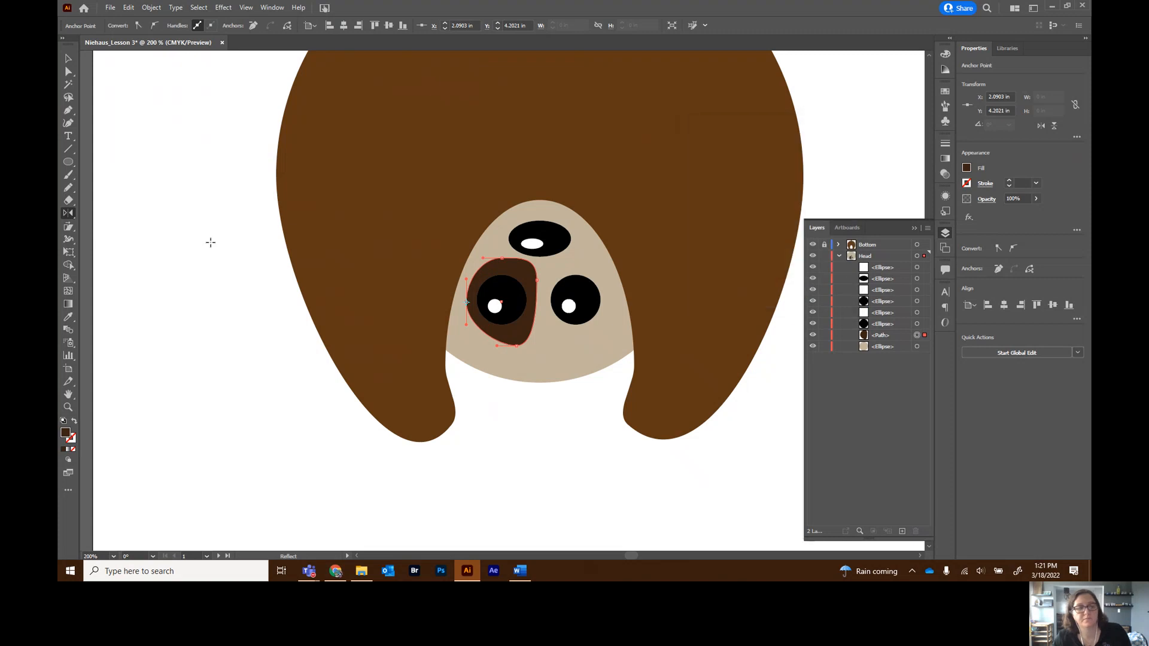
{"action": "double_click", "coordinate": [68, 214]}
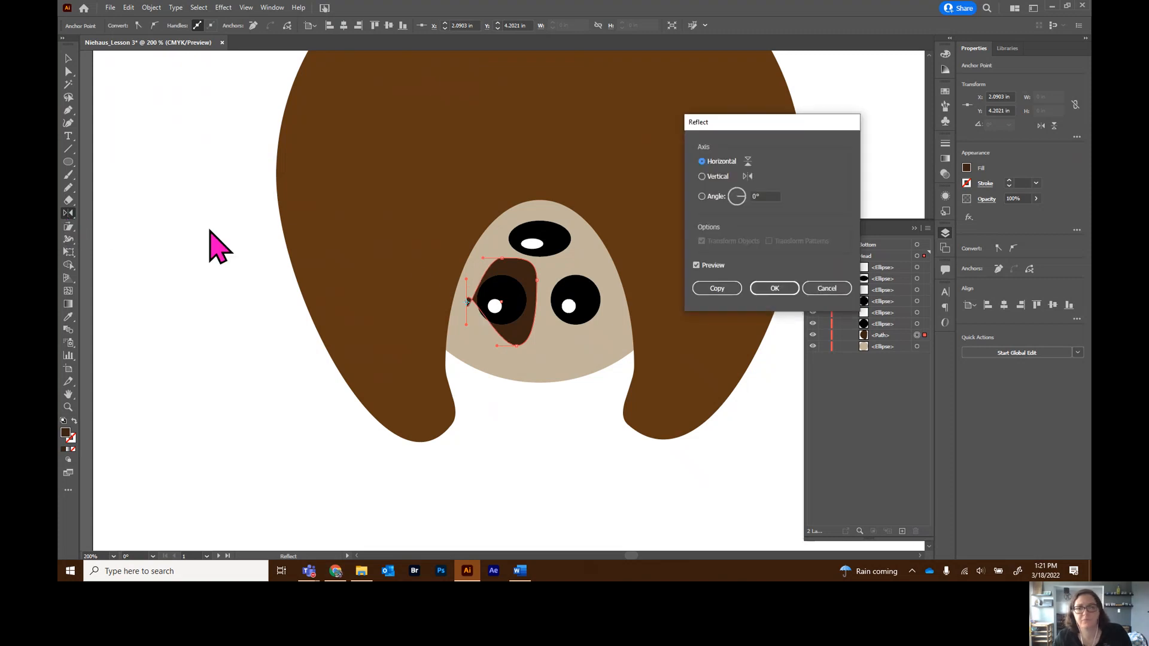
{"action": "left_click", "coordinate": [826, 288]}
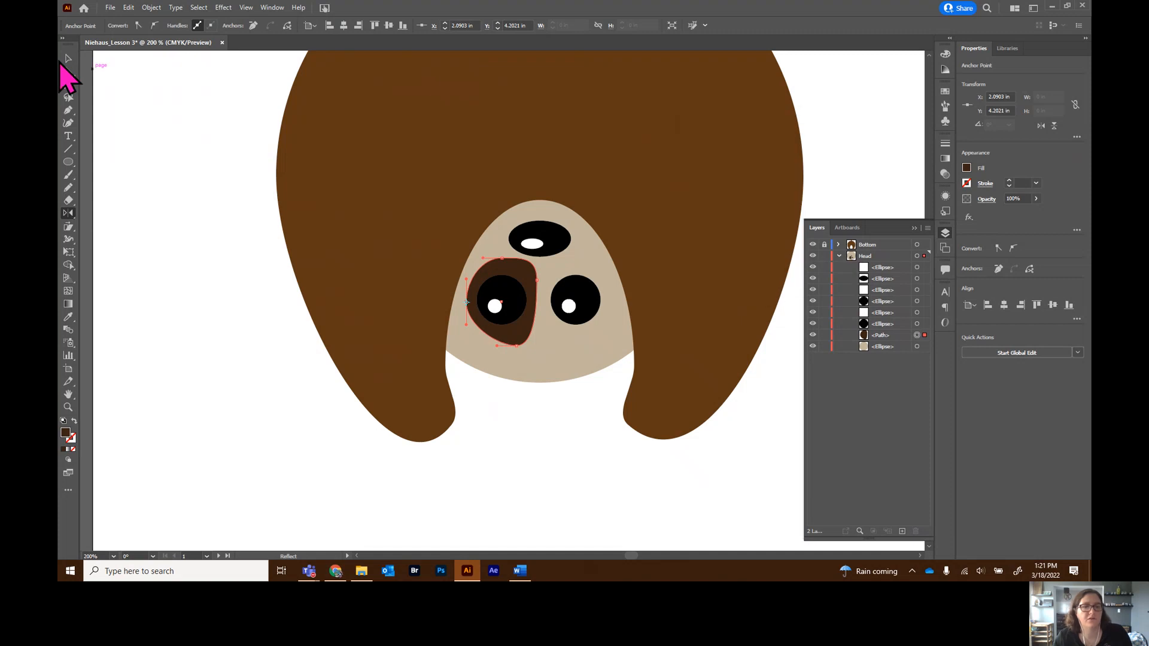
- Reflect a copy of the whole left eye patch across the vertical axis, move it about 0.43 in horizontally behind the right eye, and deselect
{"action": "left_click", "coordinate": [69, 58]}
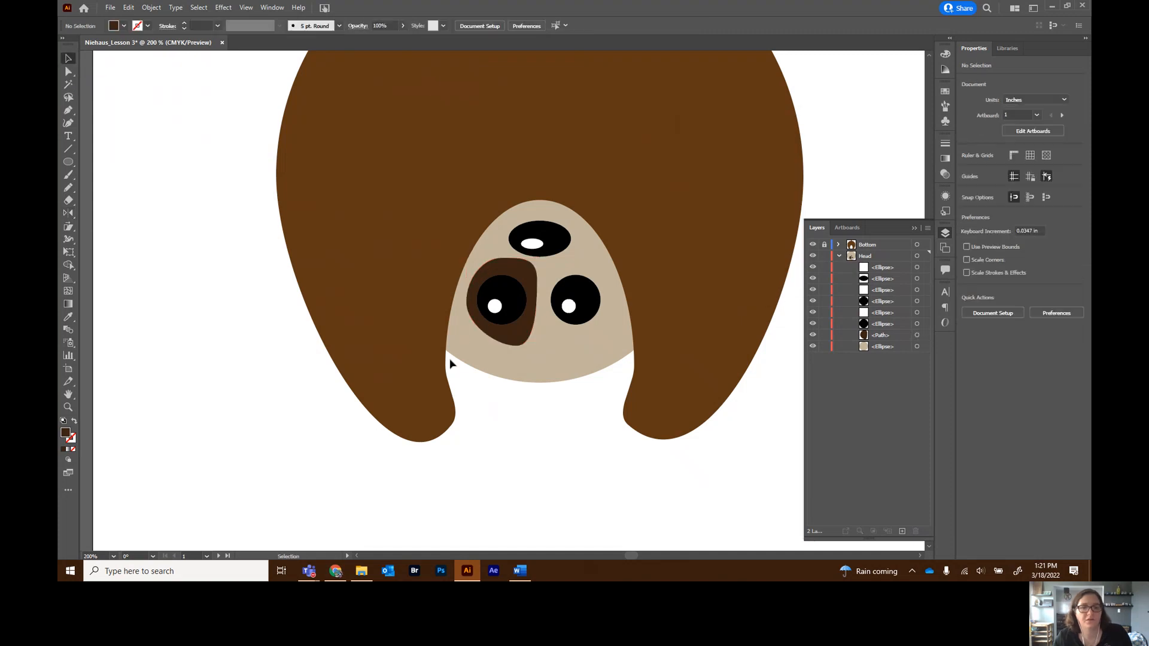
{"action": "double_click", "coordinate": [68, 213]}
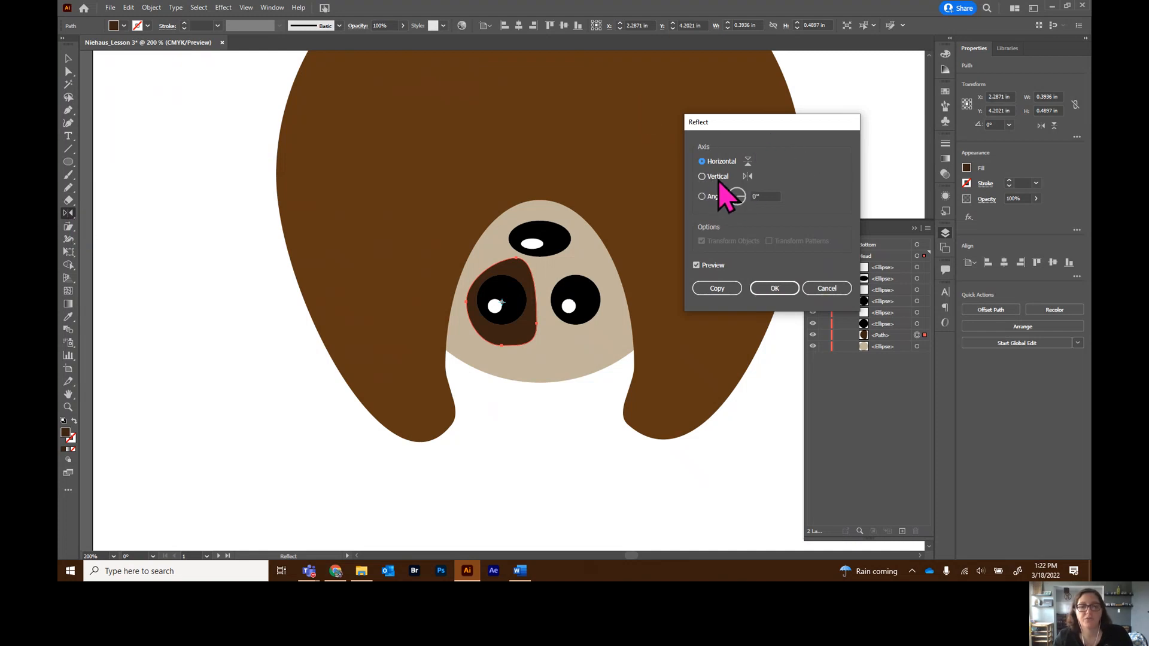
{"action": "left_click", "coordinate": [703, 177]}
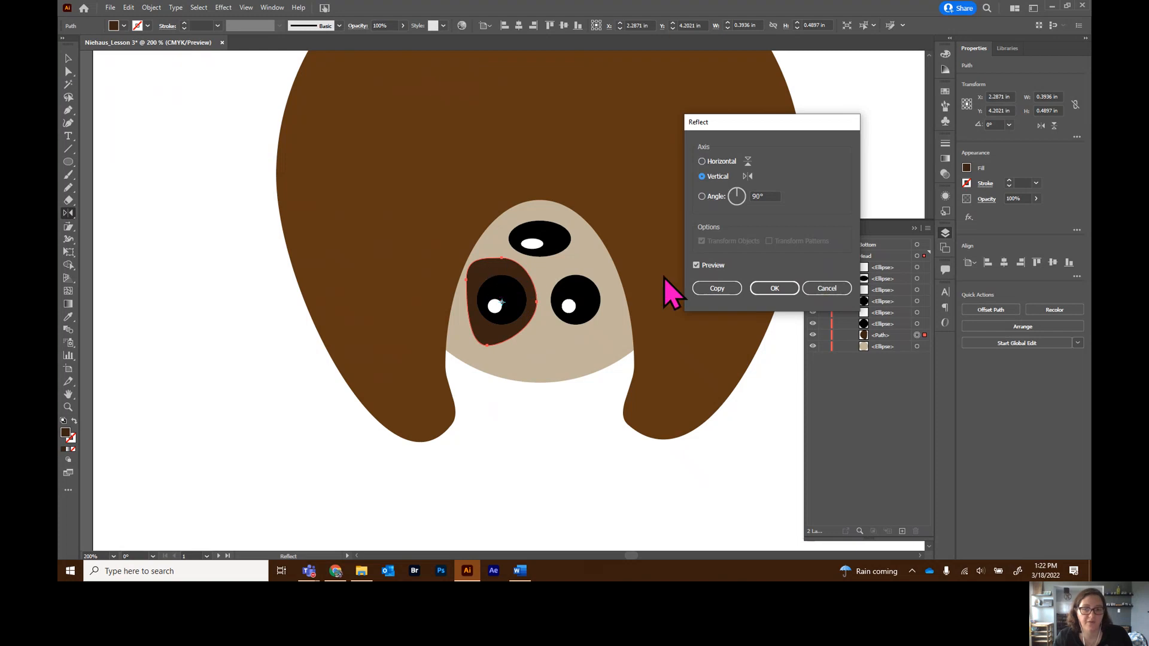
{"action": "left_click", "coordinate": [721, 292]}
{"action": "left_click", "coordinate": [69, 58]}
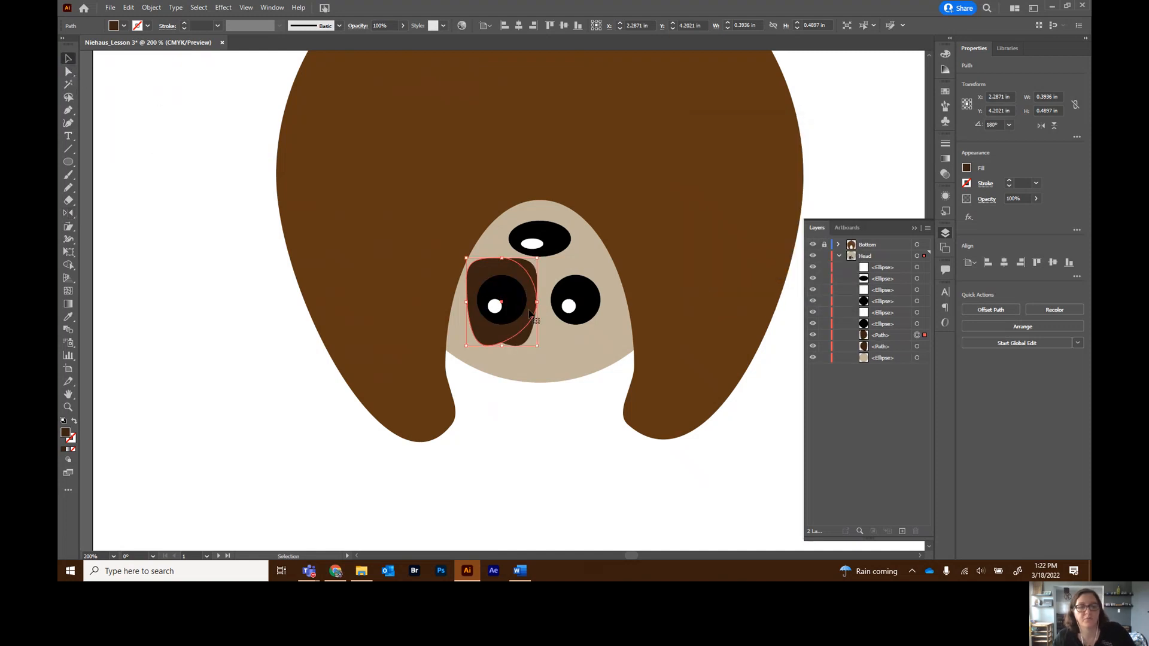
{"action": "left_click_drag", "start_coordinate": [530, 313], "coordinate": [608, 315]}
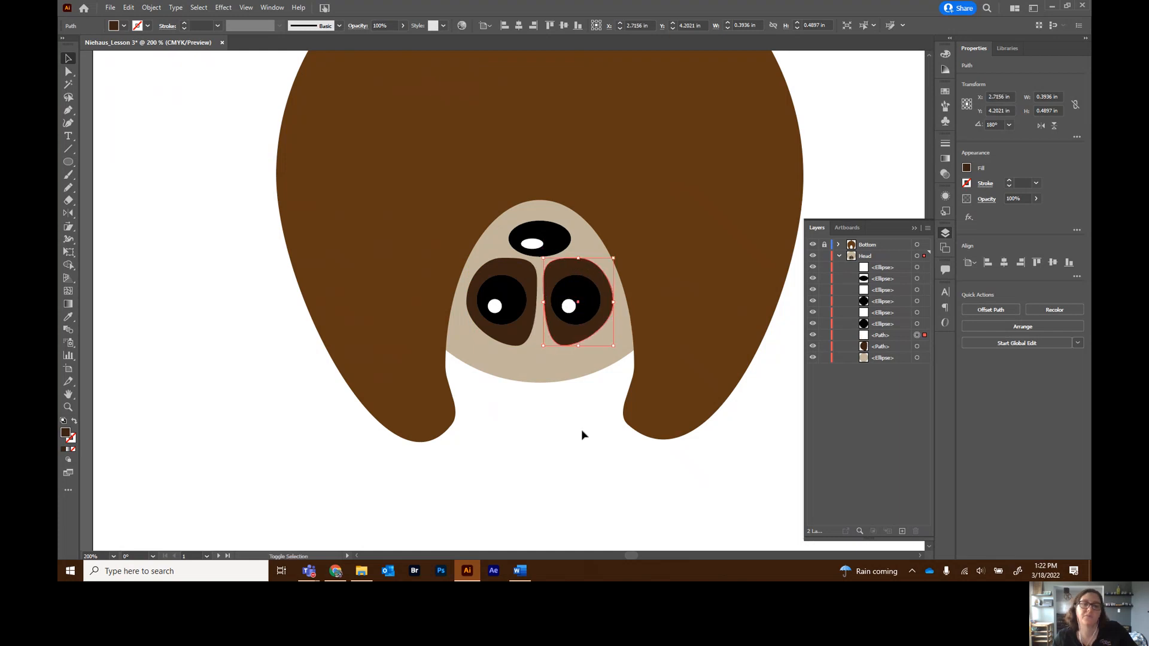
{"action": "left_click", "coordinate": [580, 430]}
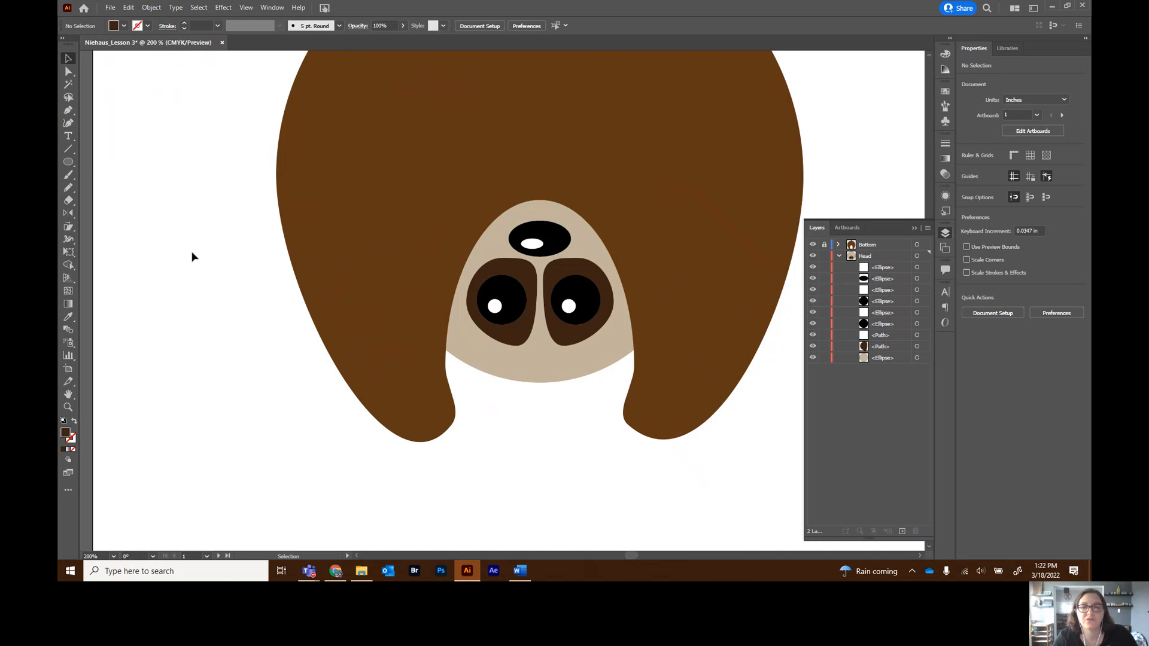
- Draw a dark brown ellipse about 0.36 in wide and 0.34 in high at the lower left edge of the face as an ear
{"action": "left_click", "coordinate": [70, 163]}
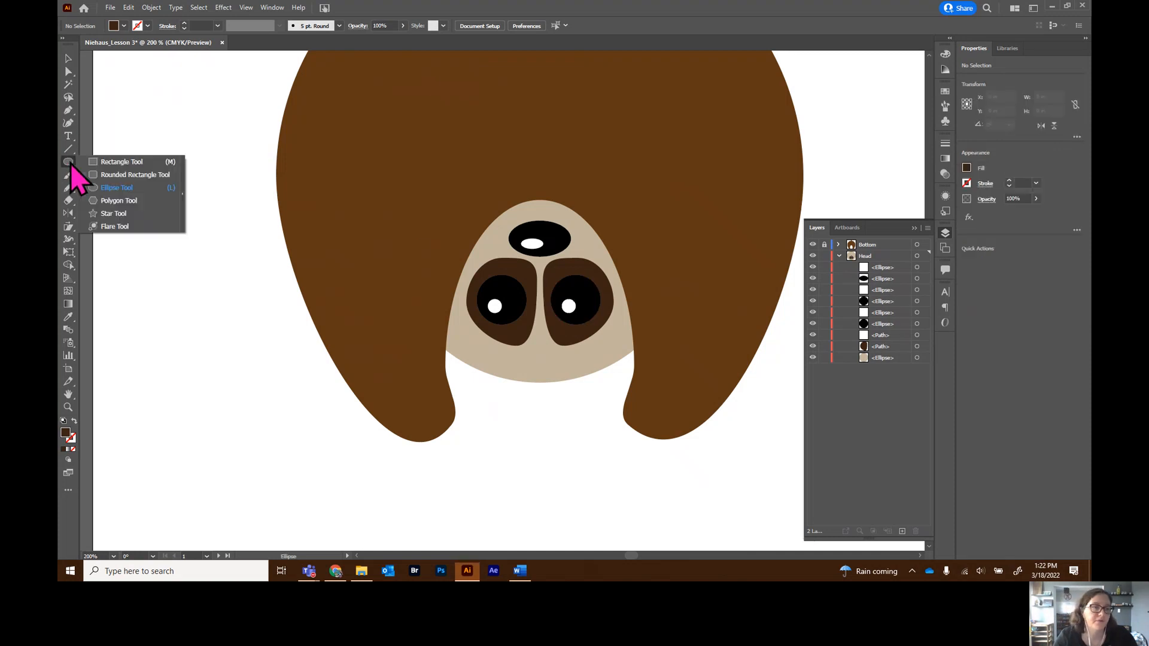
{"action": "left_click", "coordinate": [116, 187]}
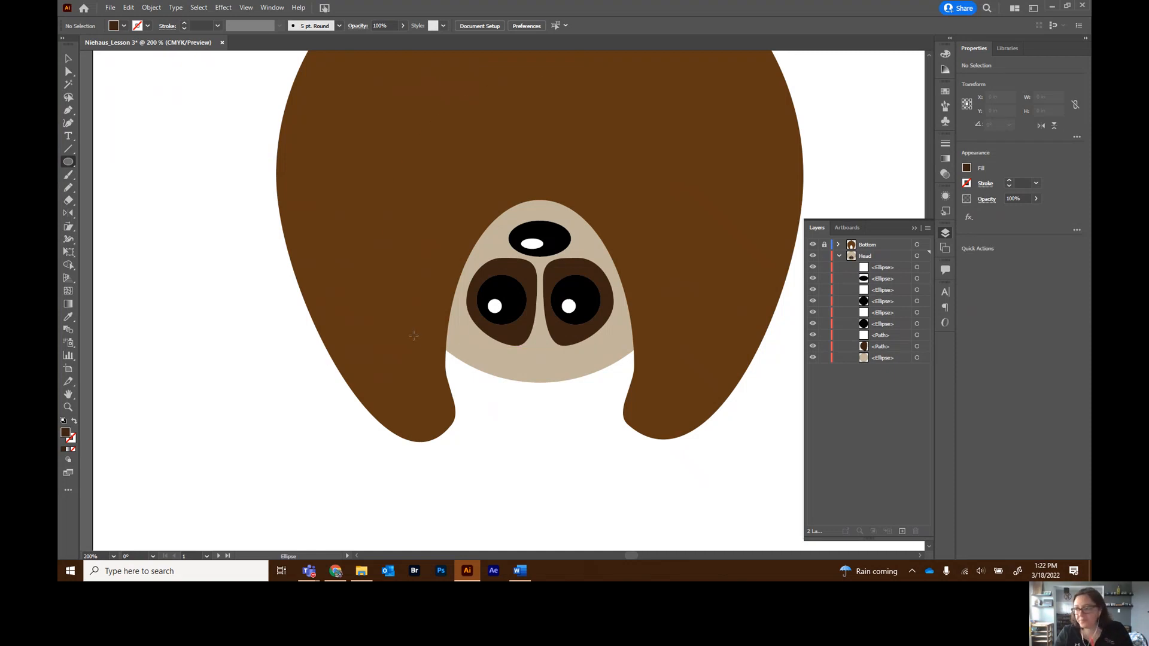
{"action": "left_click_drag", "start_coordinate": [413, 322], "coordinate": [476, 382]}
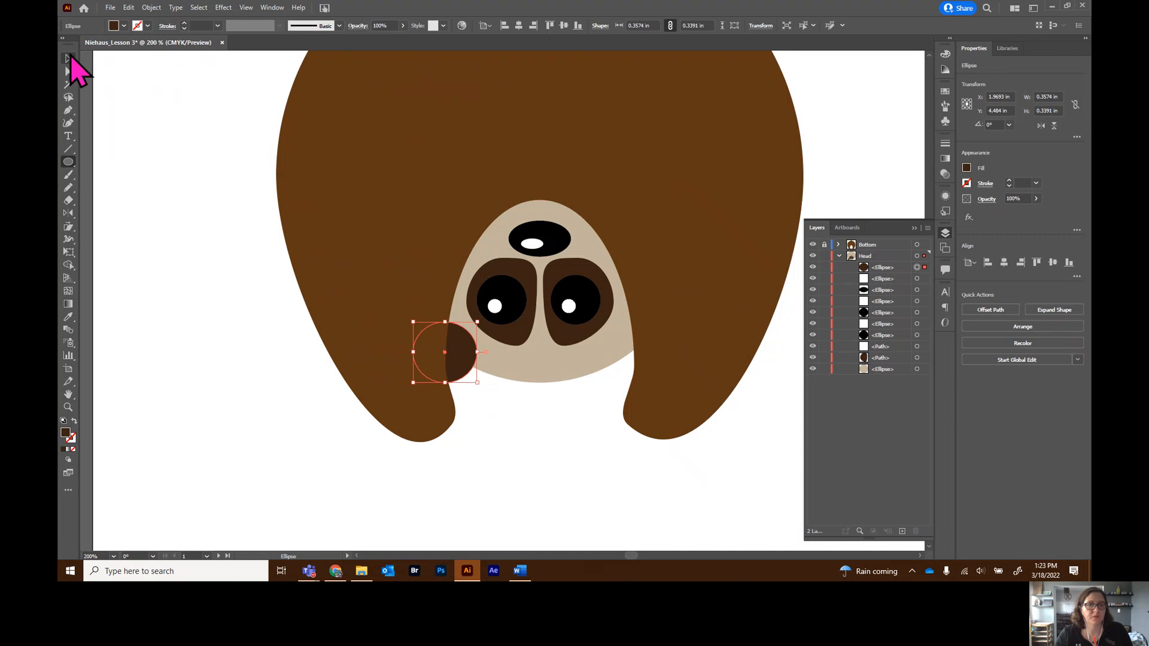
{"action": "left_click", "coordinate": [68, 58]}
{"action": "left_click_drag", "start_coordinate": [461, 371], "coordinate": [462, 372]}
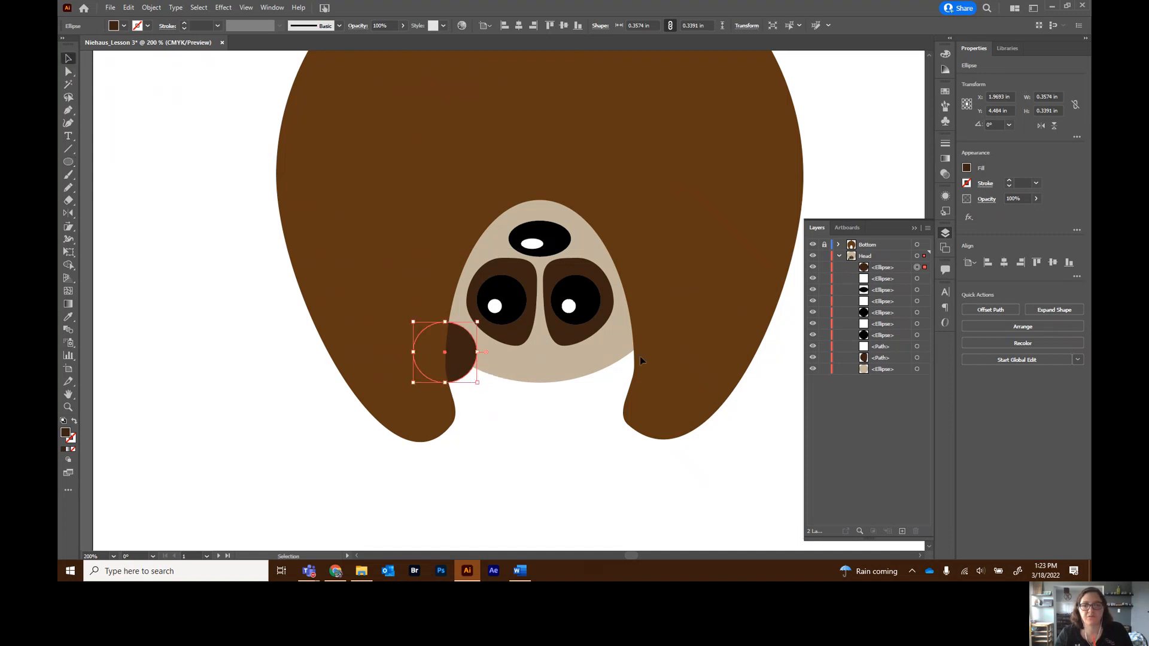
- Move the ear ellipse to the bottom of the Head layer's stacking order, behind the tan face shape
{"action": "left_click_drag", "start_coordinate": [889, 268], "coordinate": [888, 363]}
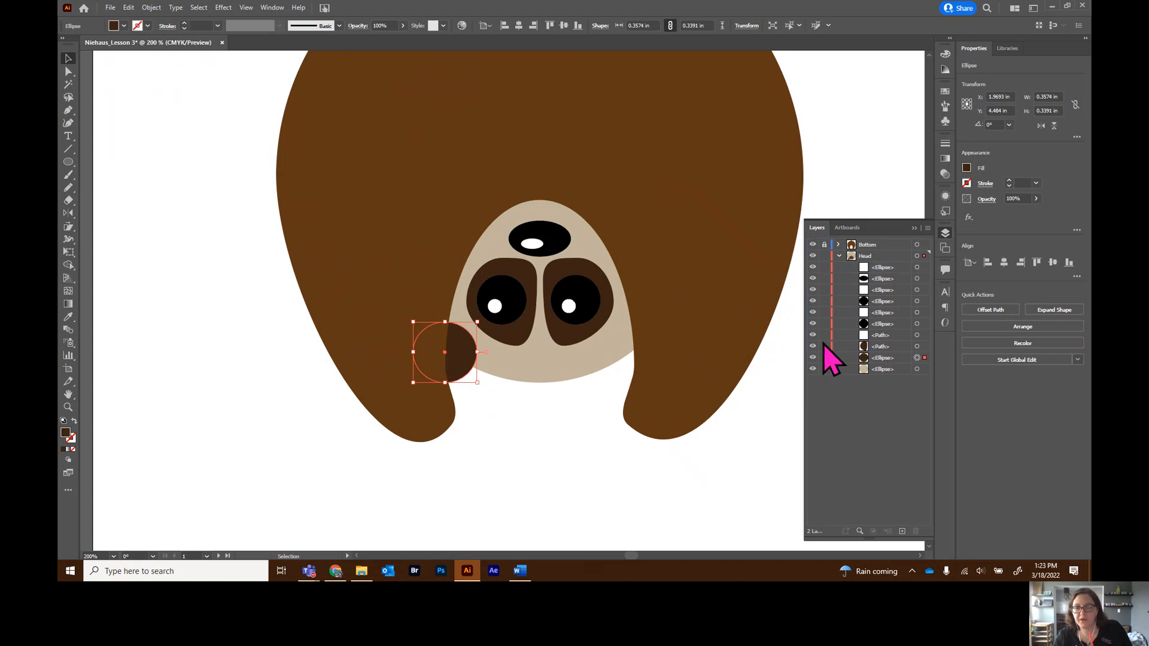
{"action": "left_click", "coordinate": [604, 320]}
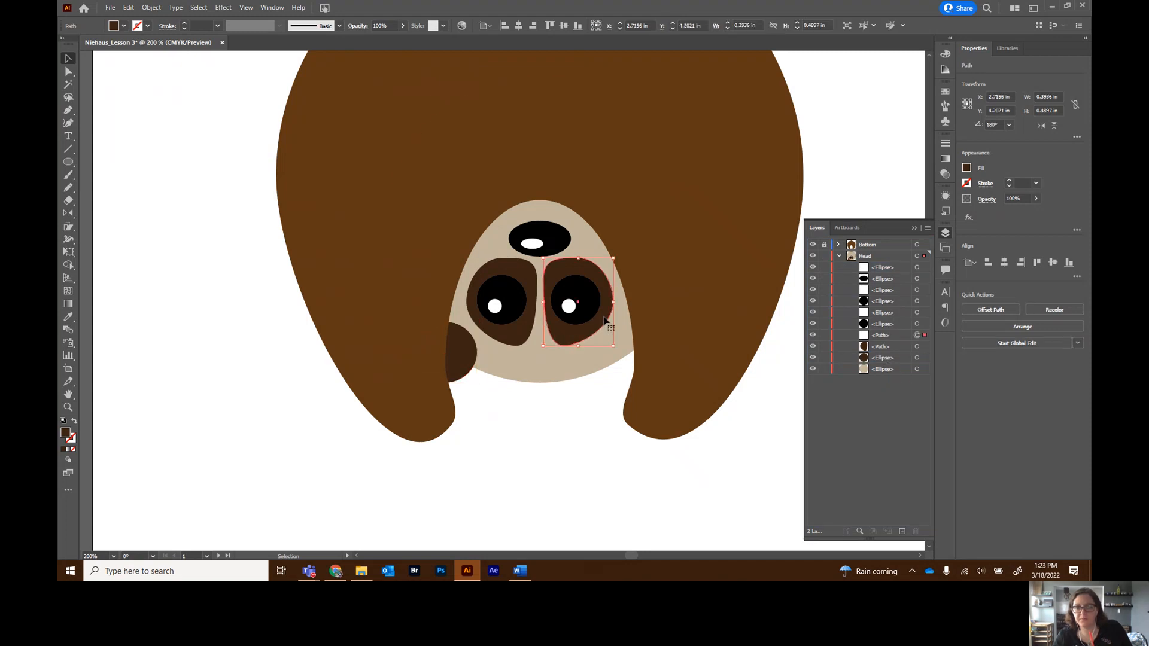
{"action": "left_click", "coordinate": [526, 335]}
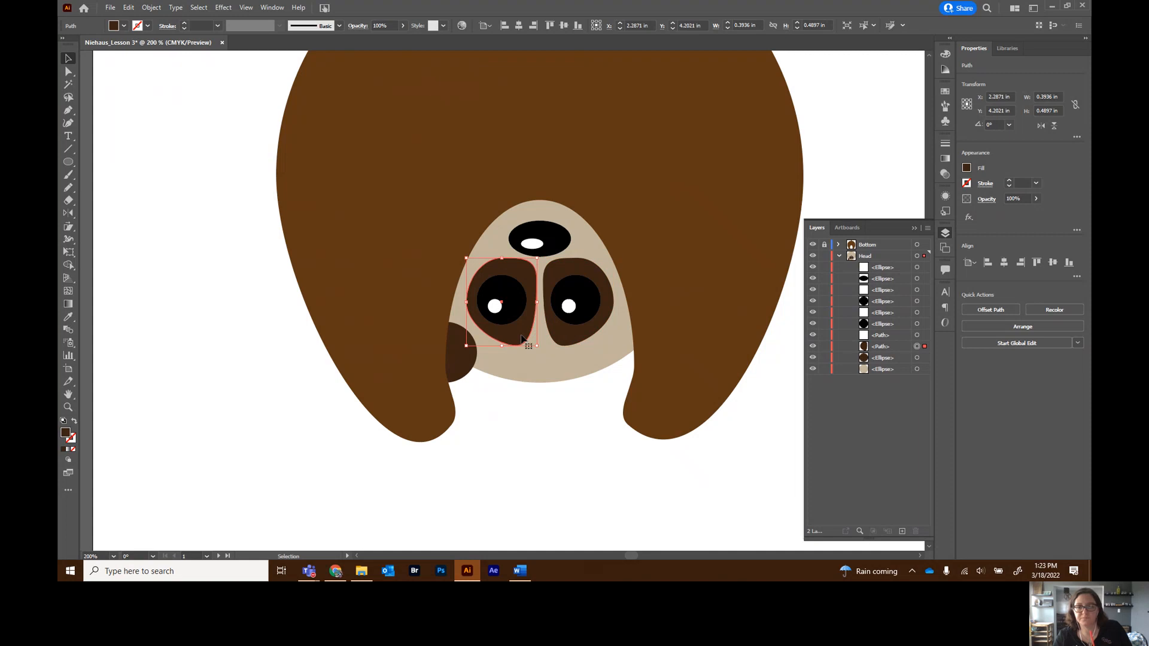
{"action": "left_click", "coordinate": [456, 354]}
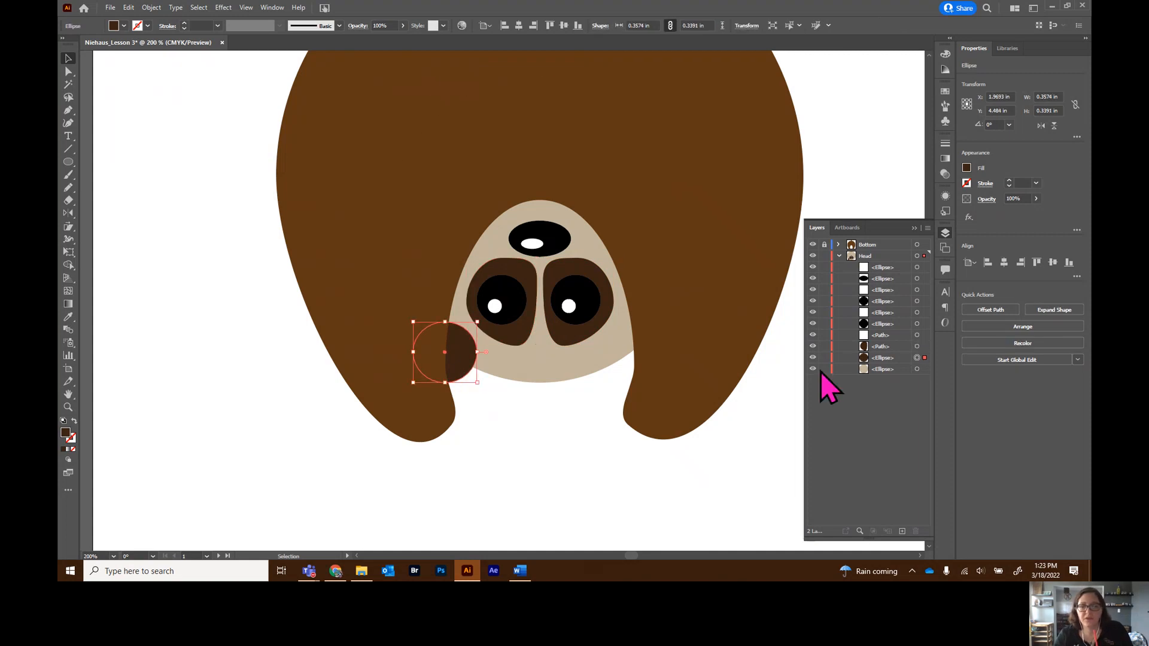
{"action": "left_click_drag", "start_coordinate": [890, 360], "coordinate": [863, 373]}
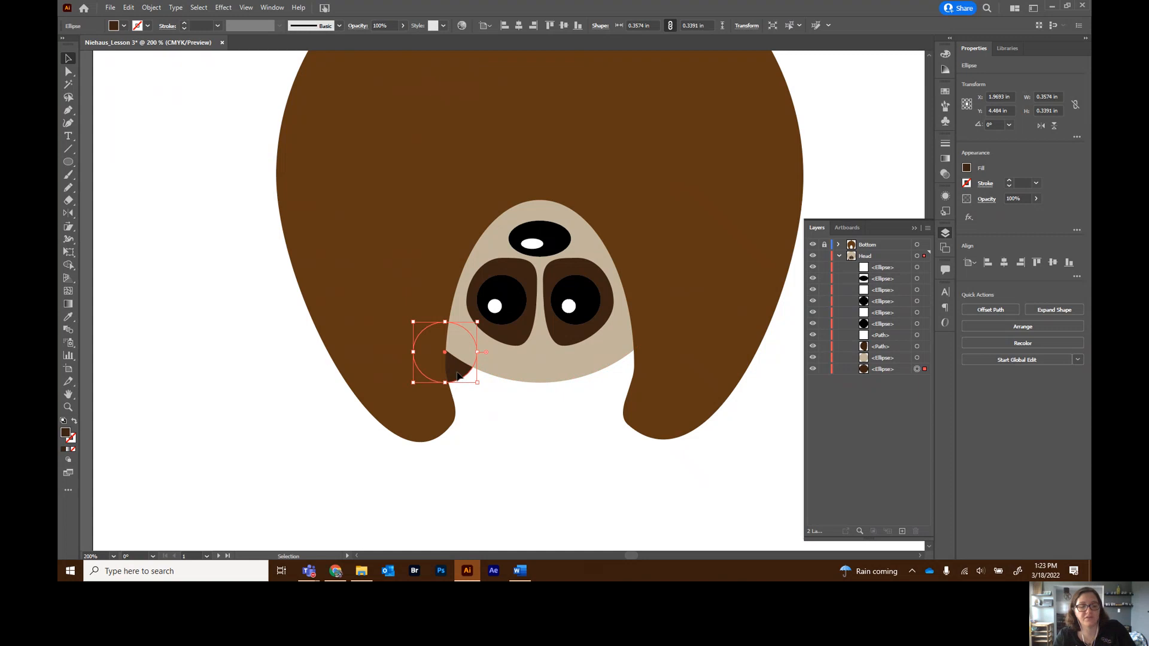
- Duplicate the ear ellipse about 1.02 in horizontally to the opposite lower edge of the face and deselect it
{"action": "left_click_drag", "start_coordinate": [457, 375], "coordinate": [638, 382]}
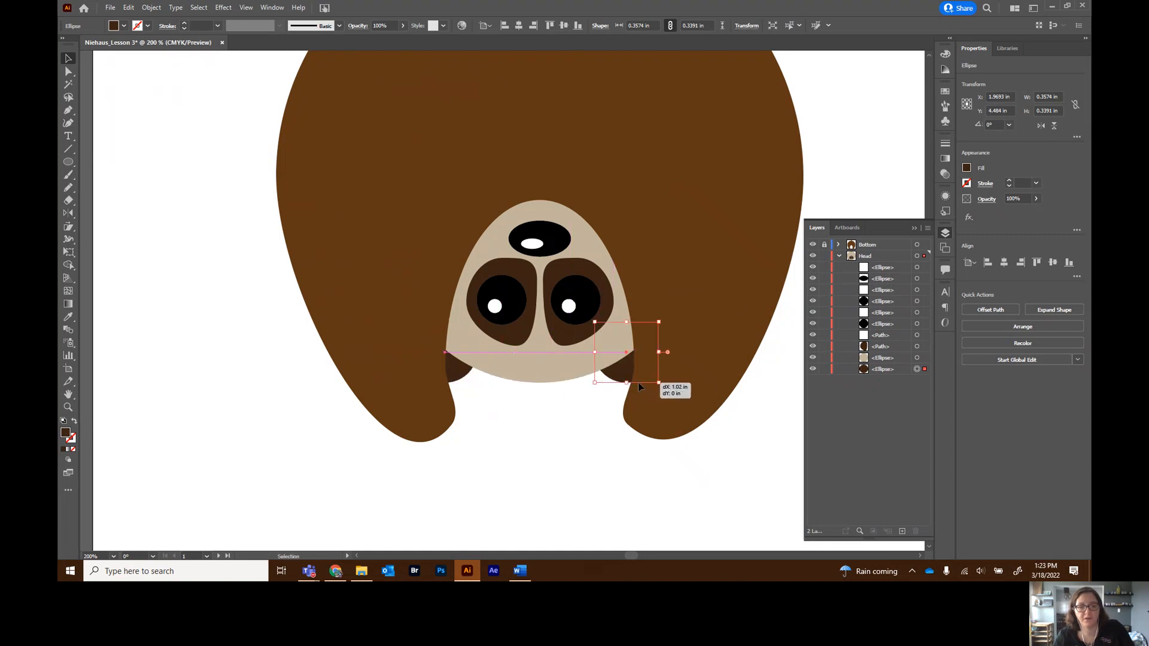
{"action": "left_click", "coordinate": [581, 448]}
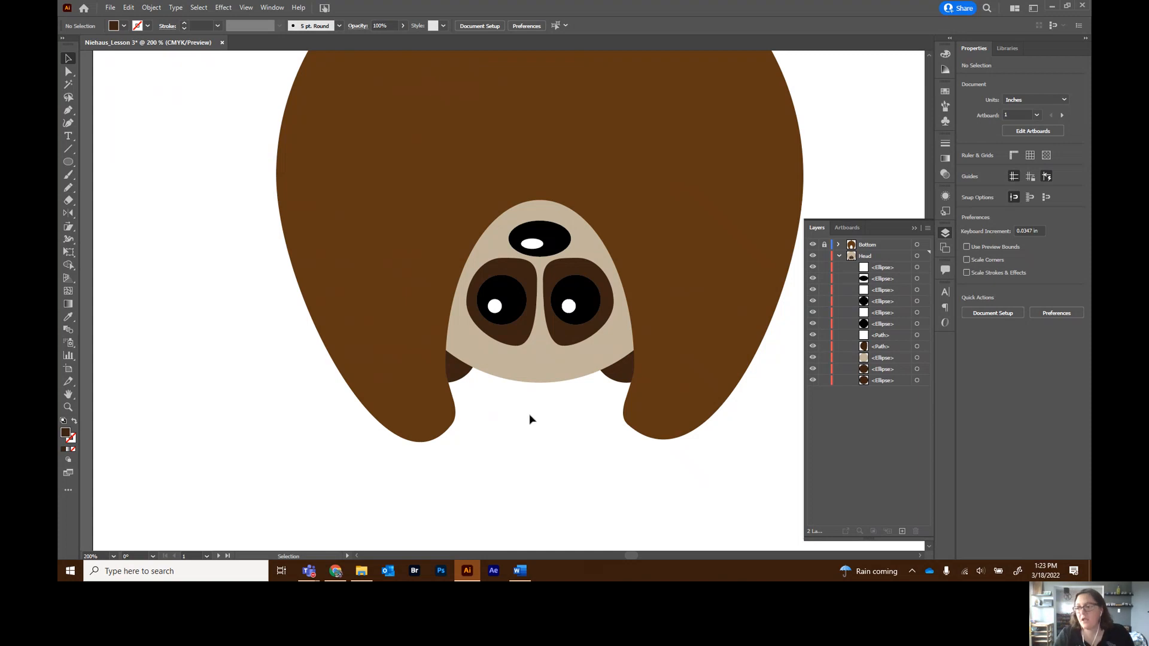
{"action": "scroll", "coordinate": [479, 449], "scroll_direction": "up", "scroll_amount": 4}
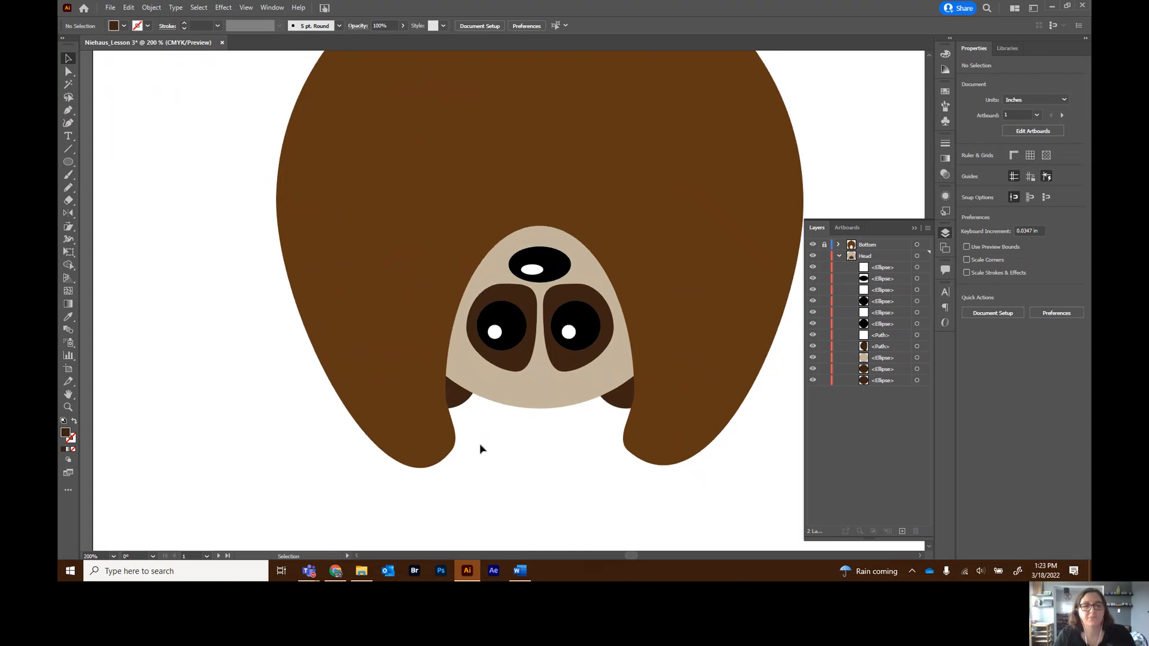
{"action": "scroll", "coordinate": [488, 449], "scroll_direction": "down", "scroll_amount": 1}
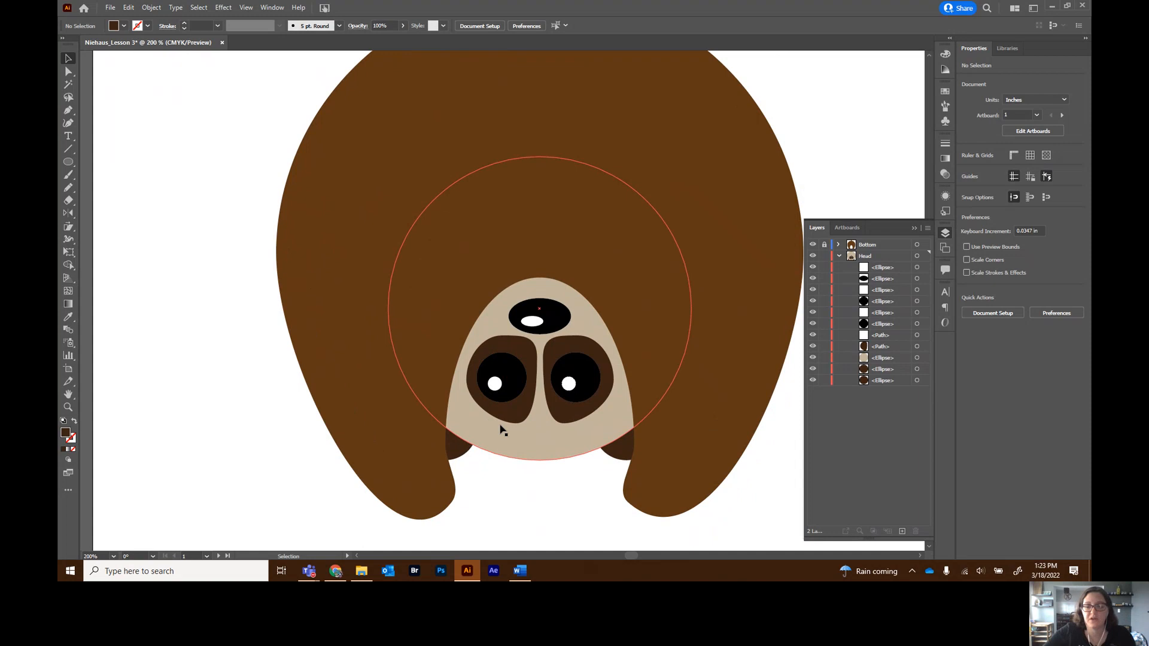
- Draw a bent limb shape about 0.62 by 0.87 in beside the body with the Pencil, sampling the eye patch's dark brown as its fill
{"action": "key", "text": "ctrl+minus"}
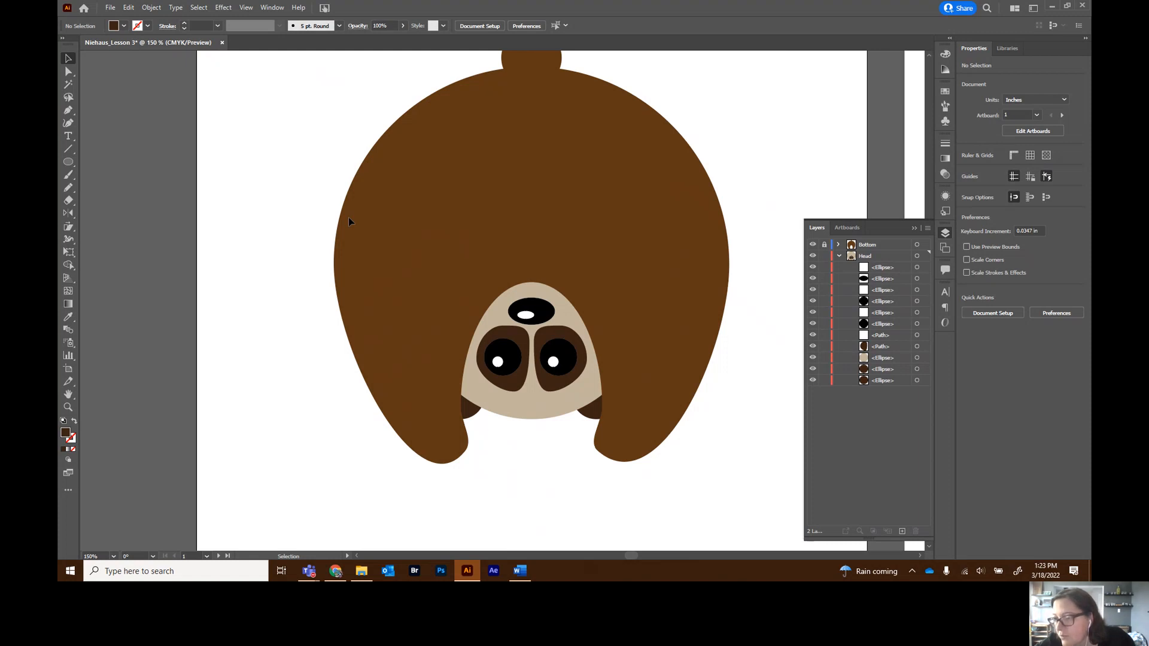
{"action": "left_click", "coordinate": [68, 187]}
{"action": "mouse_move", "coordinate": [325, 339]}
{"action": "left_mouse_down"}
{"action": "mouse_move", "coordinate": [309, 338]}
{"action": "mouse_move", "coordinate": [300, 371]}
{"action": "mouse_move", "coordinate": [263, 410]}
{"action": "mouse_move", "coordinate": [270, 452]}
{"action": "mouse_move", "coordinate": [307, 445]}
{"action": "mouse_move", "coordinate": [329, 403]}
{"action": "mouse_move", "coordinate": [328, 341]}
{"action": "left_mouse_up"}
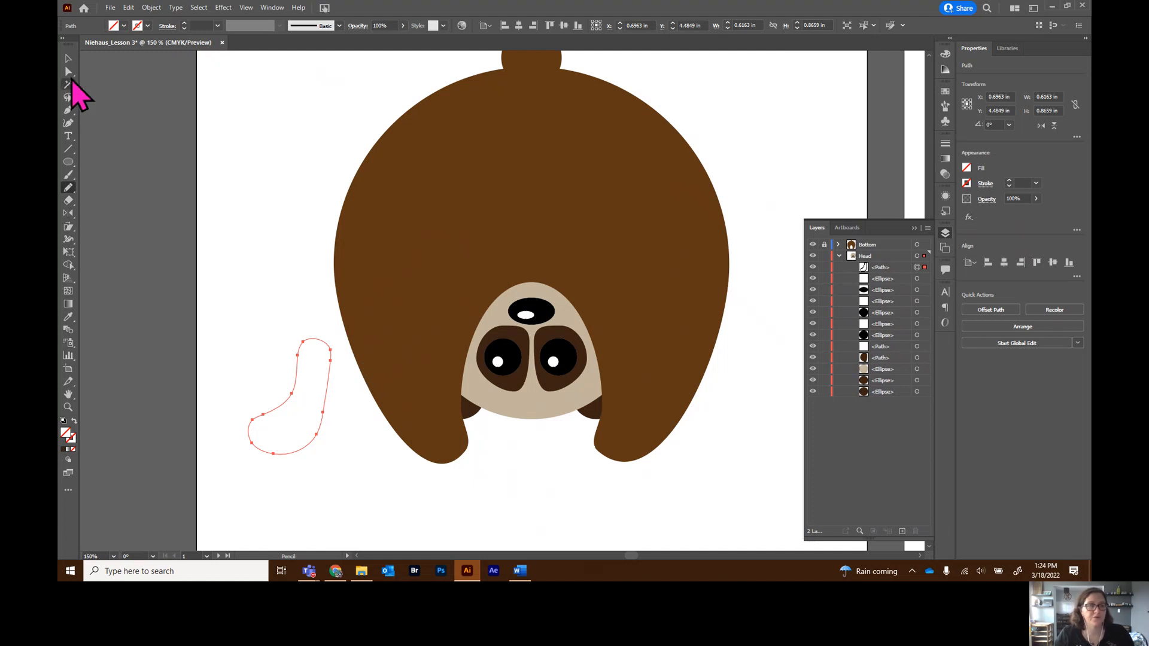
{"action": "left_click", "coordinate": [68, 320]}
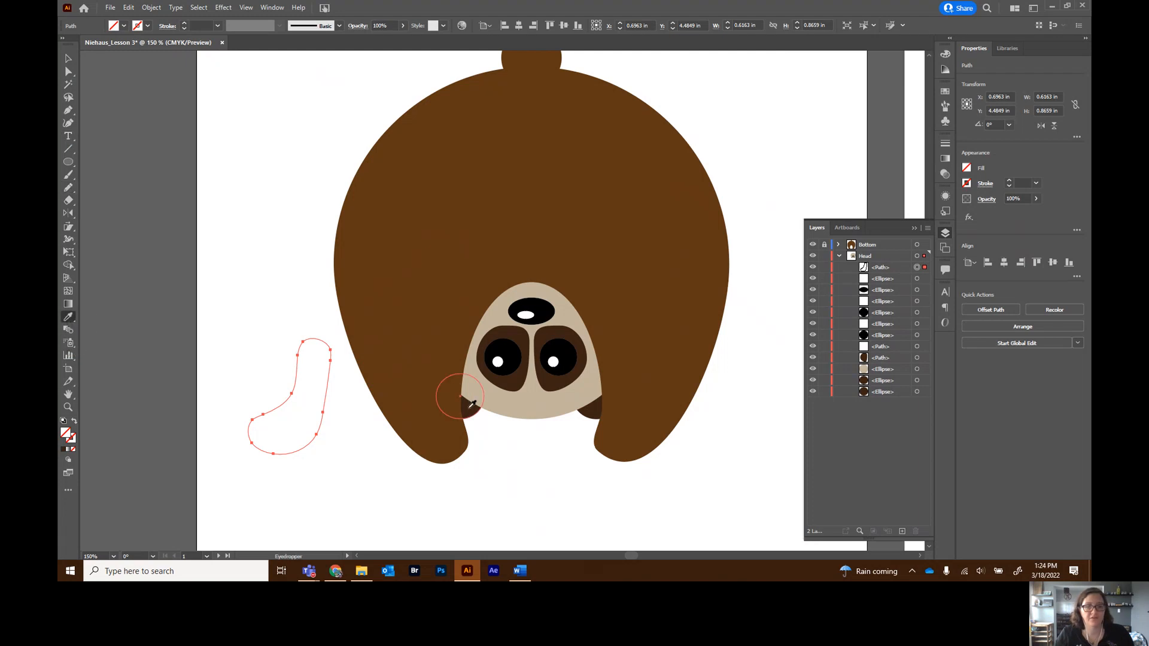
{"action": "left_click", "coordinate": [518, 376]}
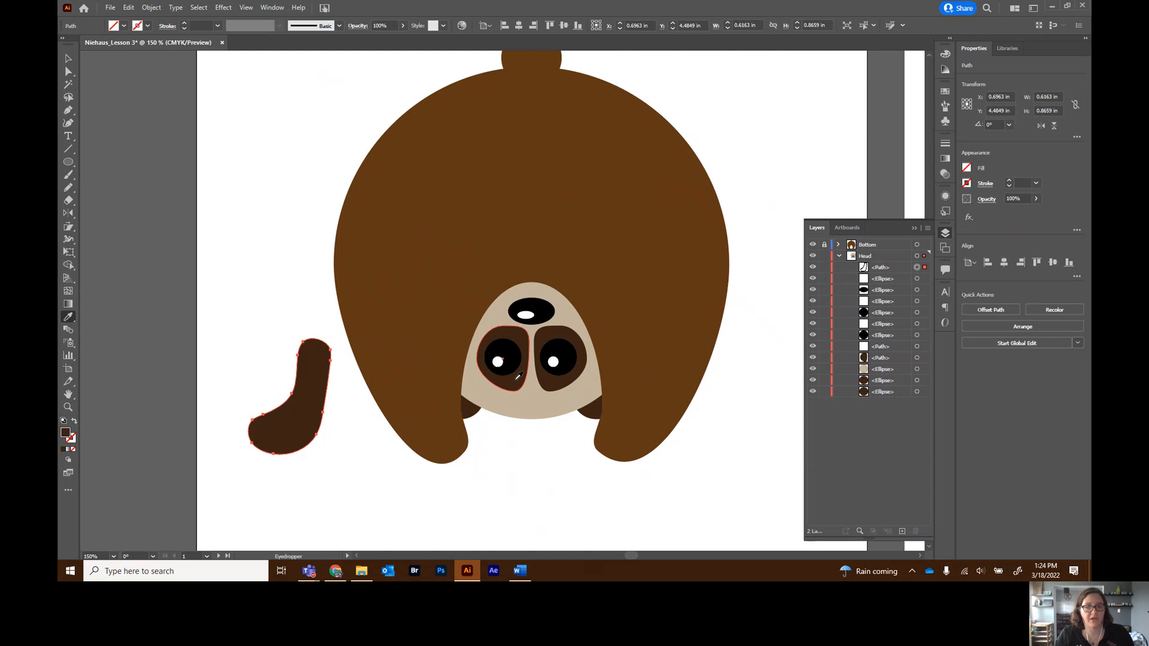
- Move the limb onto the lower left edge of the body and reflect a copy of it across the vertical axis
{"action": "left_click", "coordinate": [68, 59]}
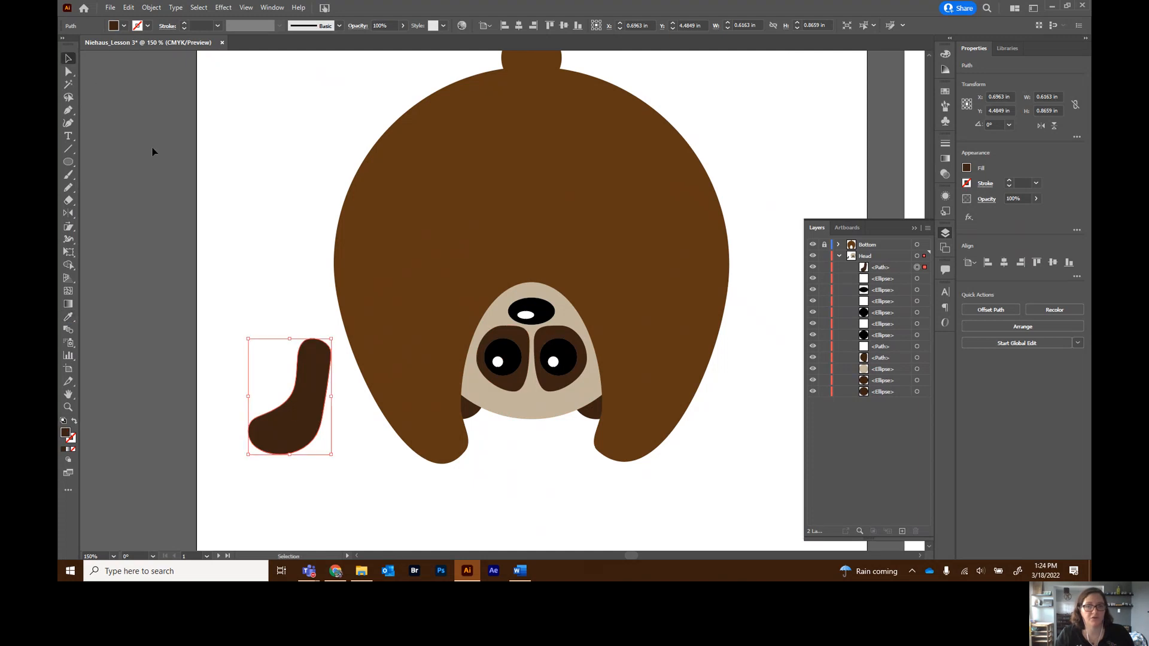
{"action": "left_click_drag", "start_coordinate": [305, 422], "coordinate": [364, 384]}
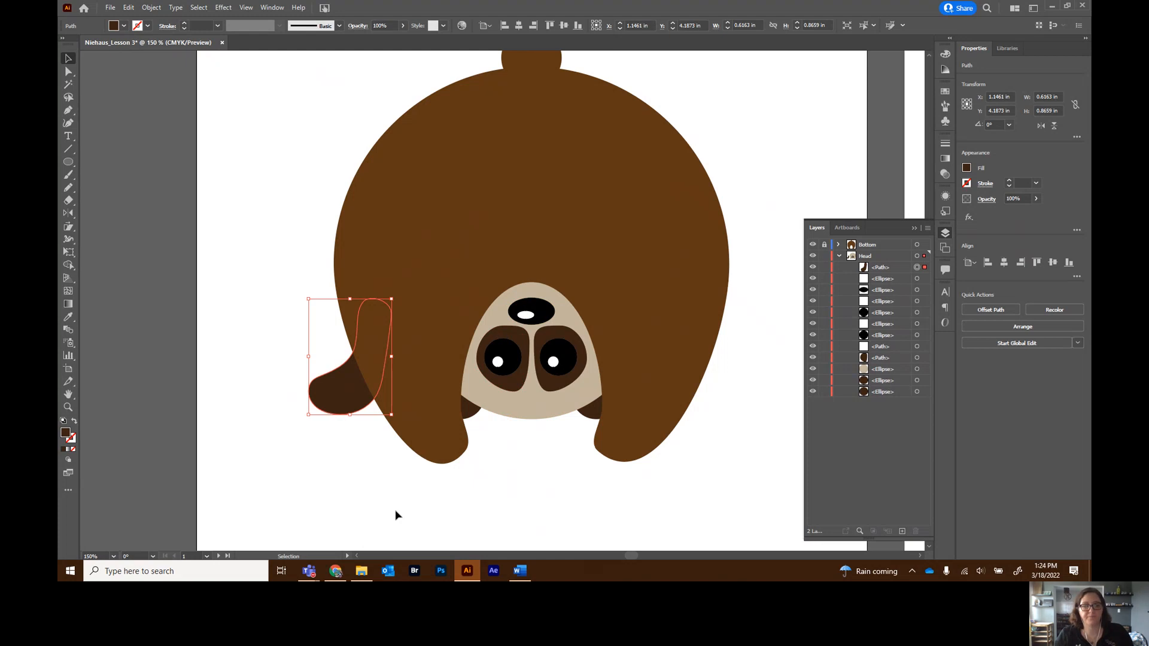
{"action": "left_click", "coordinate": [68, 213]}
{"action": "double_click", "coordinate": [68, 214]}
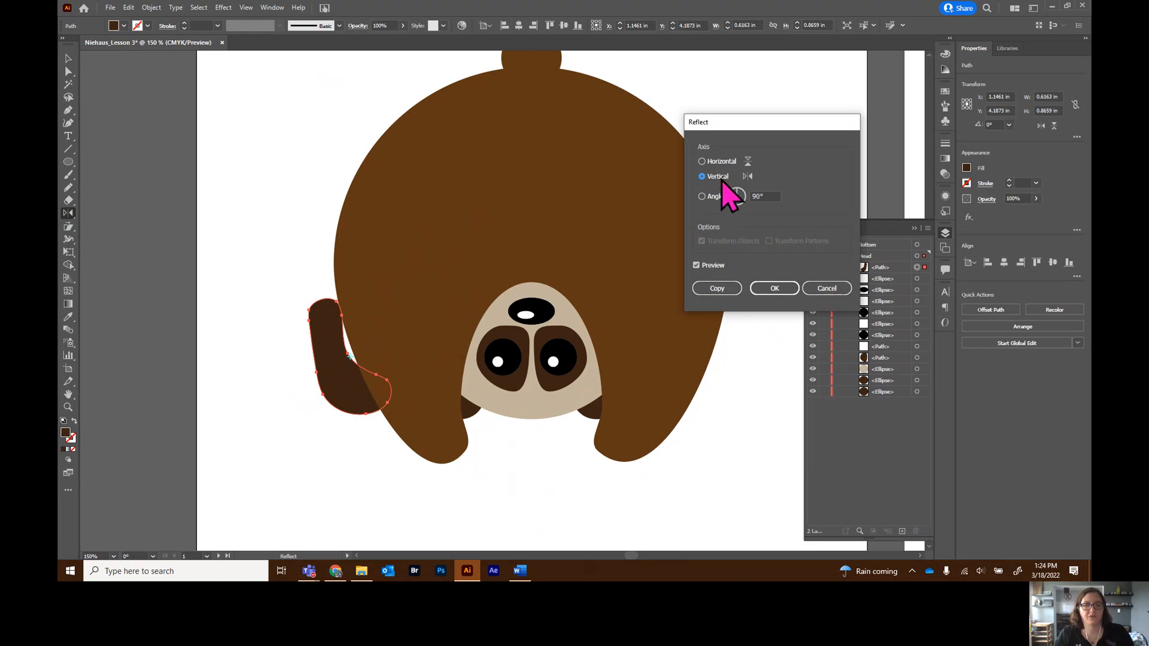
{"action": "left_click", "coordinate": [710, 290]}
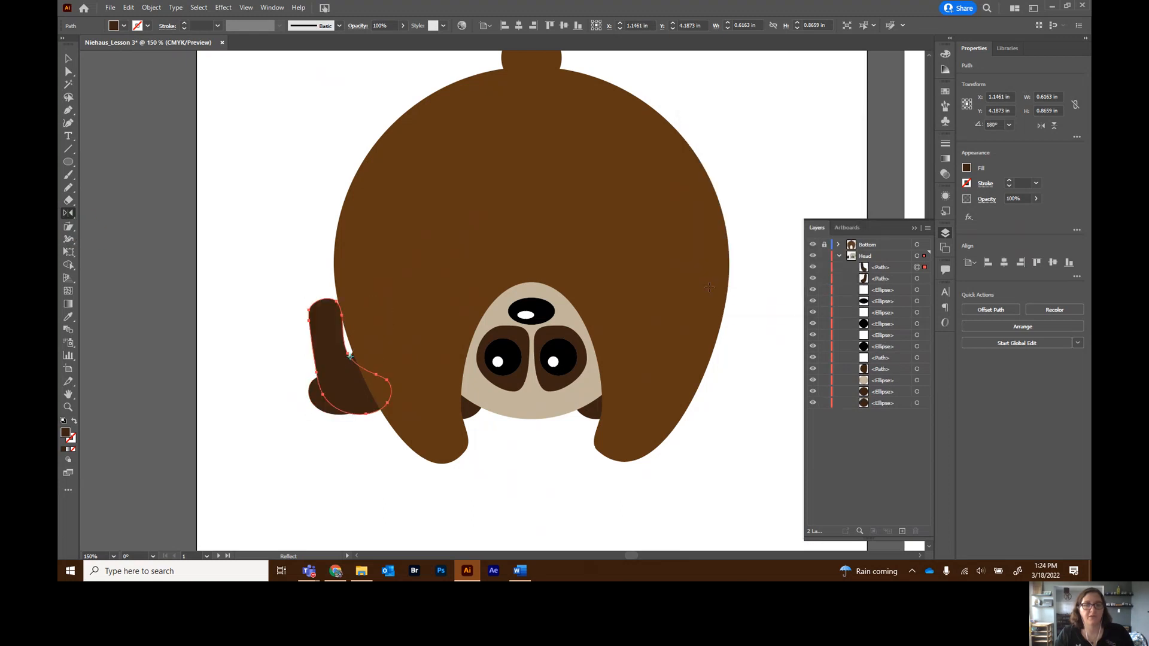
- Move the reflected limb copy about 2.76 in horizontally to the lower right edge of the body and deselect it
{"action": "left_click", "coordinate": [67, 59]}
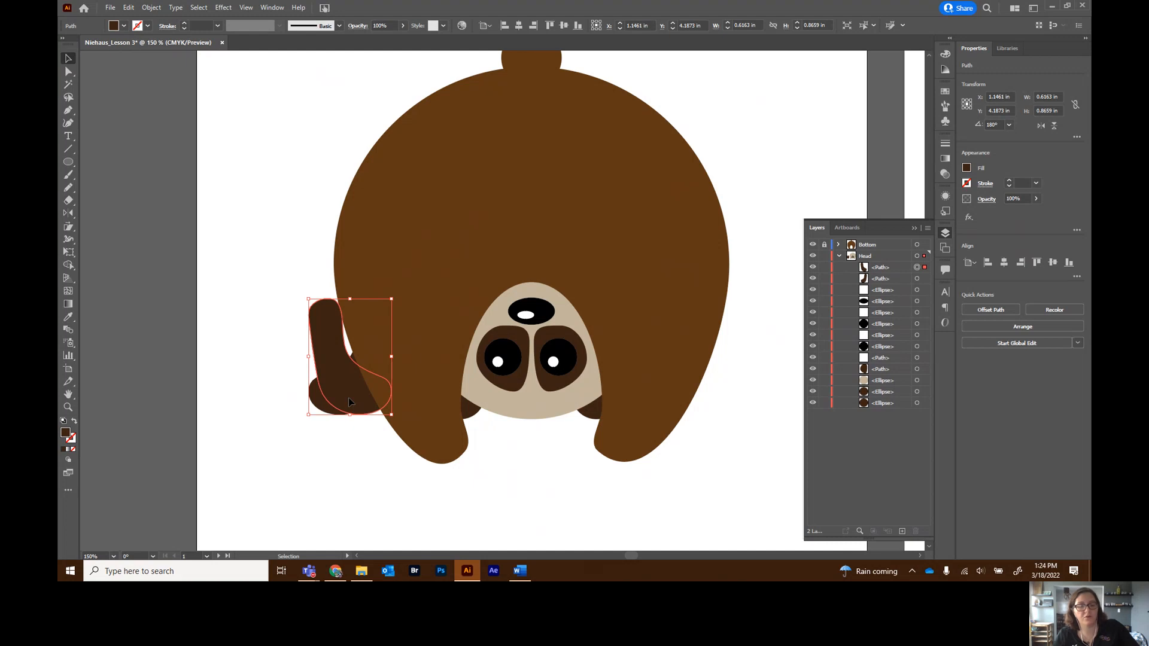
{"action": "left_click_drag", "start_coordinate": [349, 397], "coordinate": [728, 406]}
{"action": "key", "text": "ctrl+z"}
{"action": "left_click", "coordinate": [348, 387], "text": "shift"}
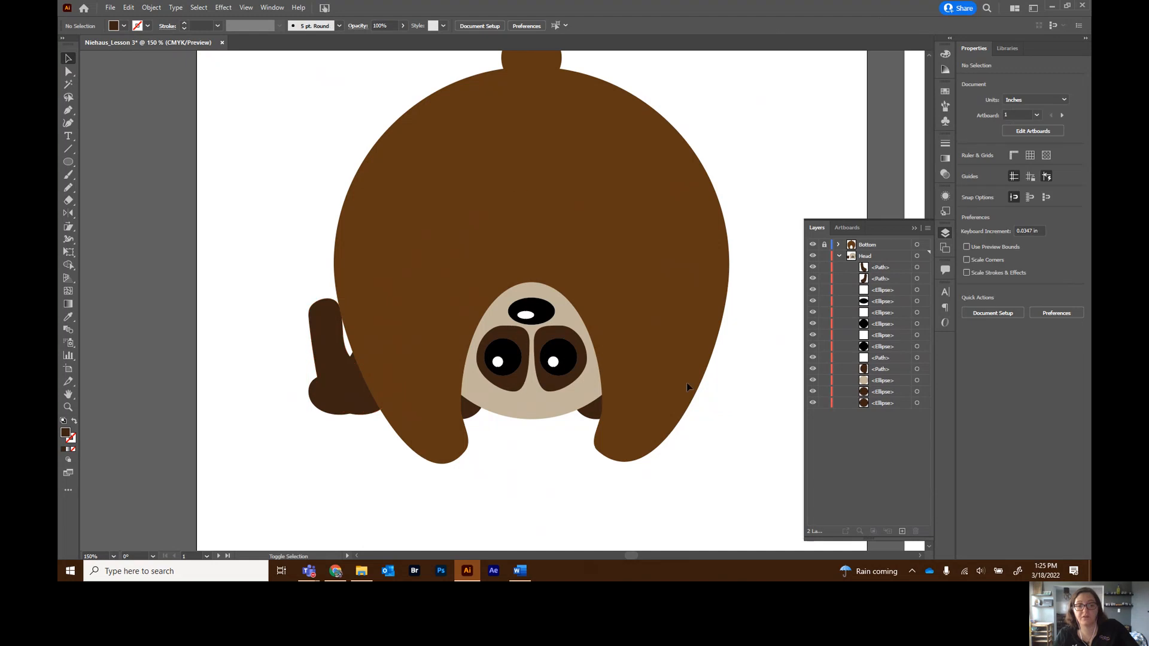
{"action": "left_click_drag", "start_coordinate": [371, 393], "coordinate": [736, 393]}
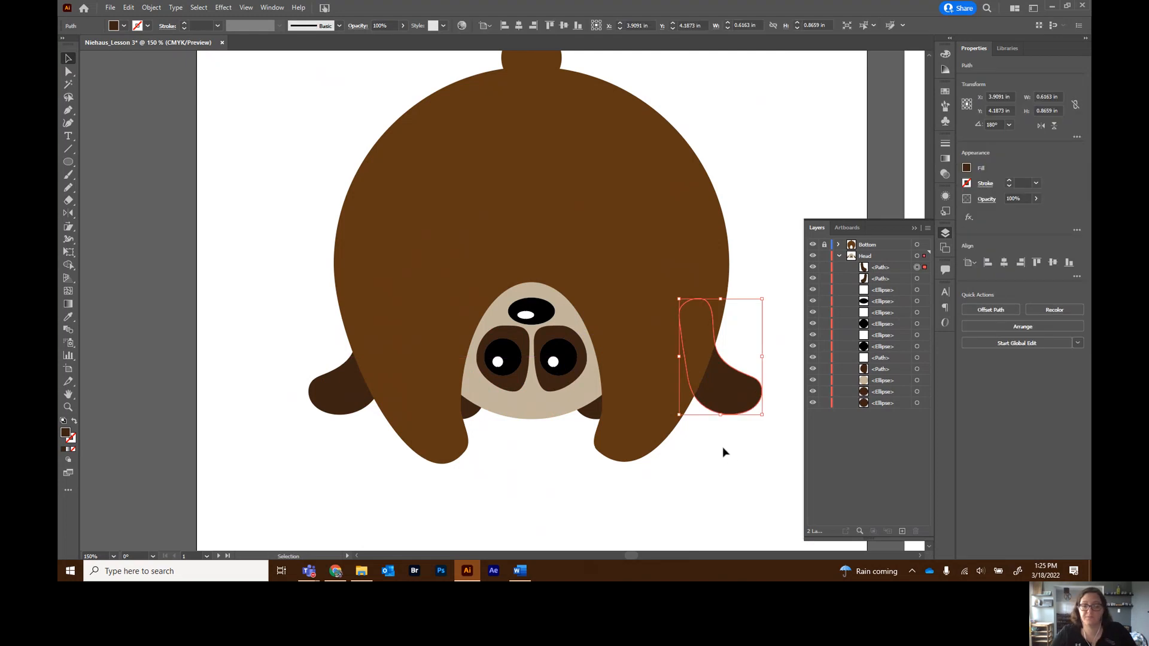
{"action": "key", "text": "a"}
{"action": "key", "text": "ctrl+minus"}
{"action": "key", "text": "ctrl+minus"}
{"action": "key", "text": "v"}
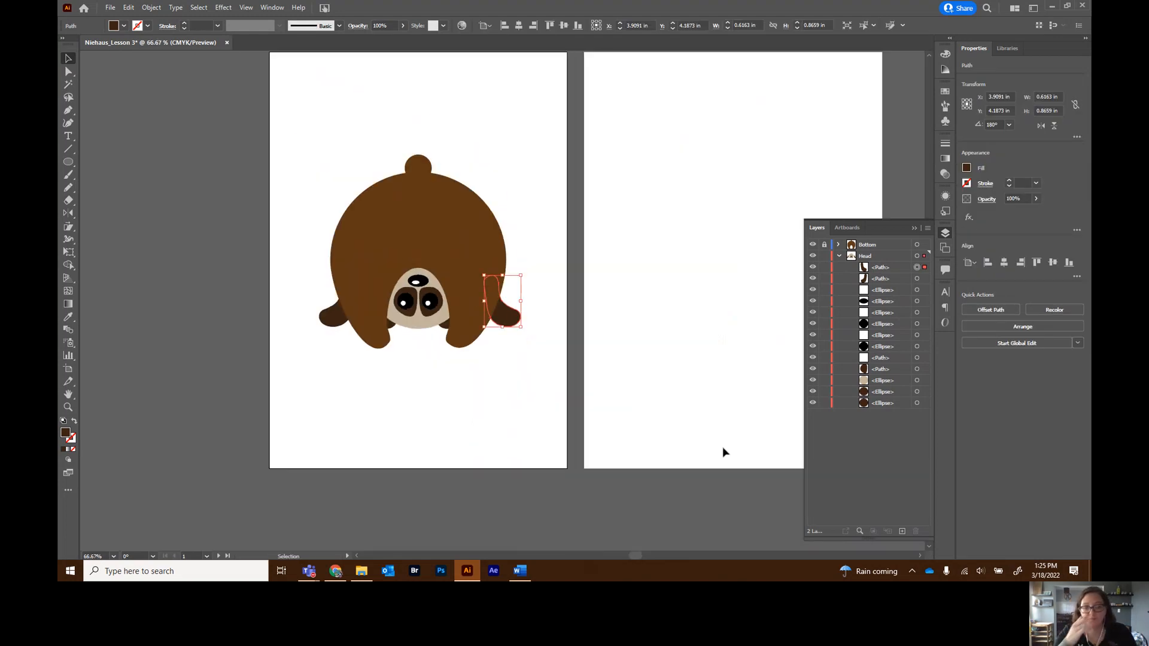
{"action": "left_click", "coordinate": [426, 391]}
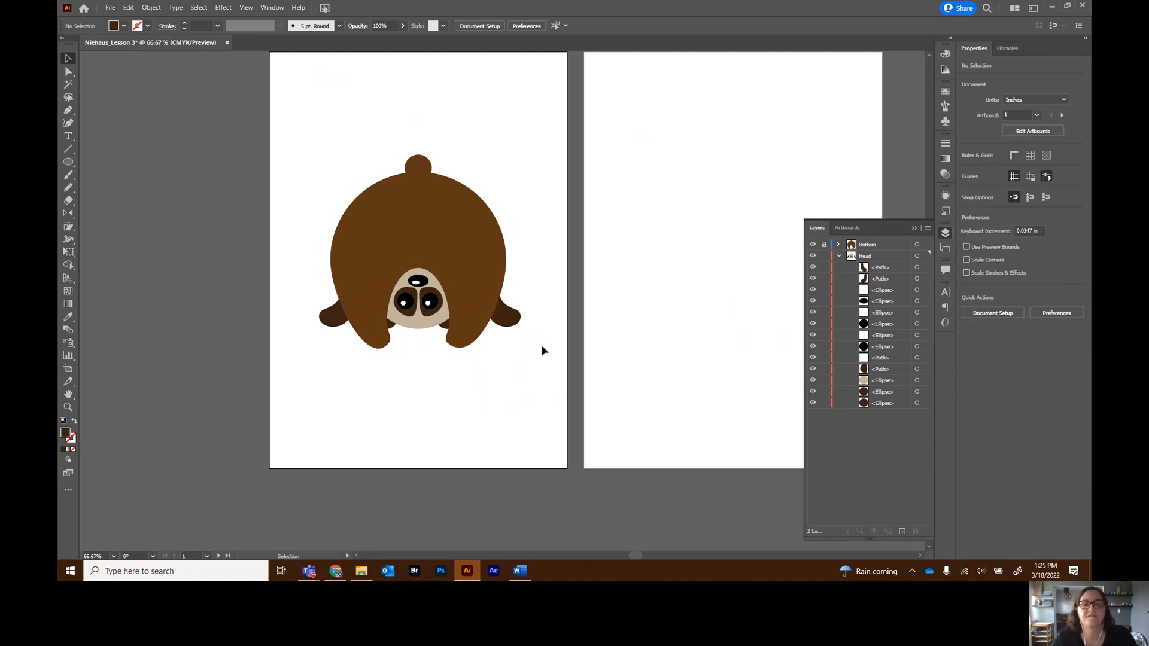
- Collapse the Head layer, unlock the Bottom layer, and move the whole animal lower on the first artboard
{"action": "left_click", "coordinate": [838, 255]}
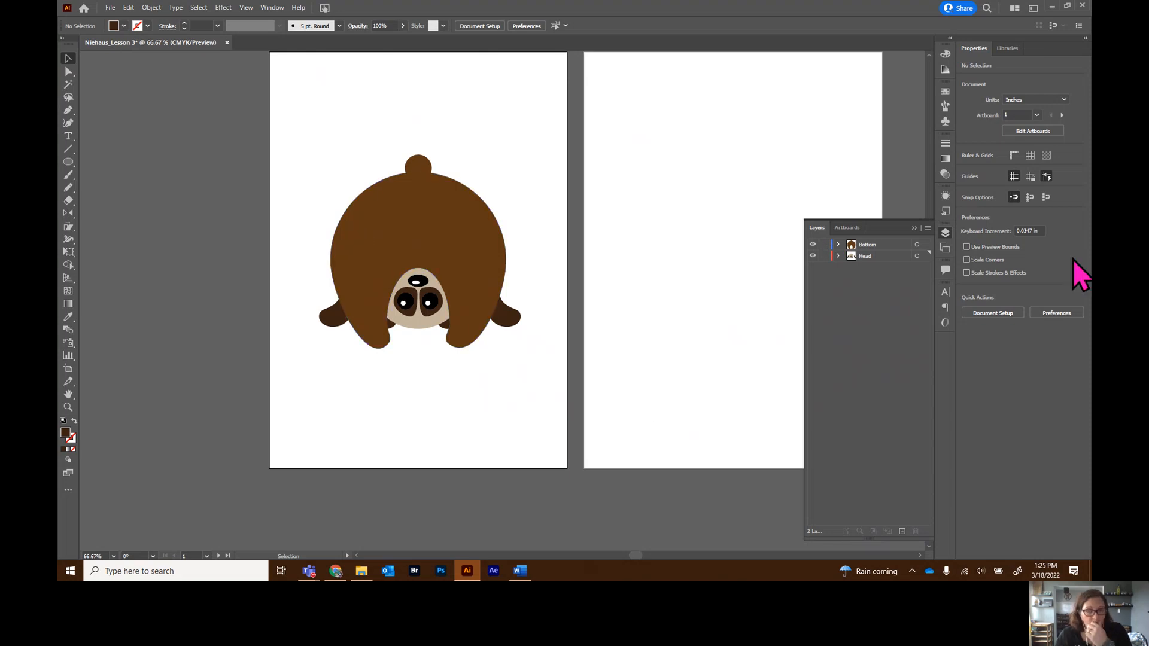
{"action": "left_click_drag", "start_coordinate": [315, 184], "coordinate": [532, 358]}
{"action": "left_click_drag", "start_coordinate": [473, 333], "coordinate": [481, 378]}
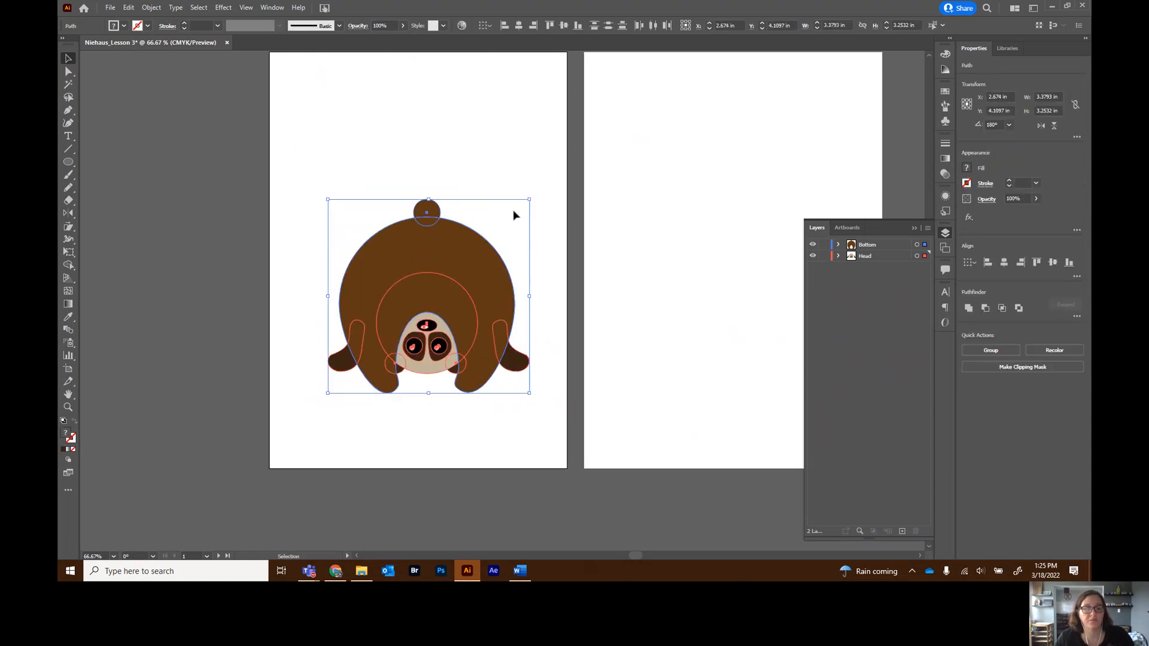
{"action": "mouse_move", "coordinate": [495, 311]}
{"action": "left_mouse_down"}
{"action": "mouse_move", "coordinate": [490, 288]}
{"action": "mouse_move", "coordinate": [493, 304]}
{"action": "left_mouse_up"}
{"action": "left_click", "coordinate": [648, 228]}
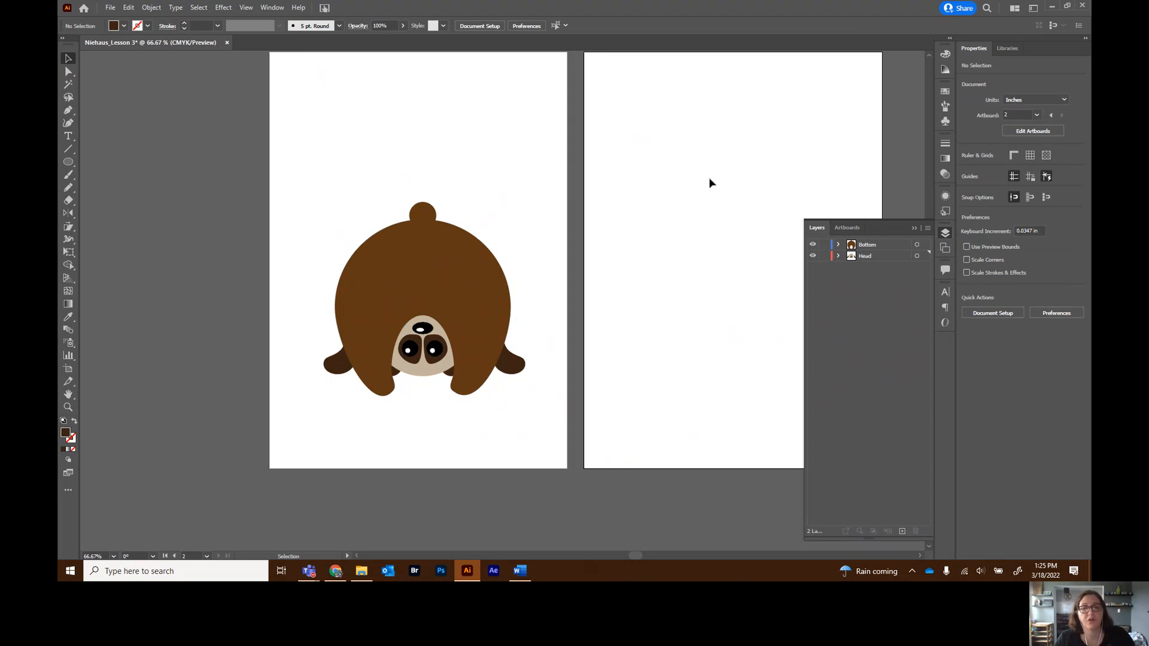
- Draw an open arc about 1.4 in wide and 1.27 in high in the upper part of the second artboard
{"action": "left_click", "coordinate": [913, 229]}
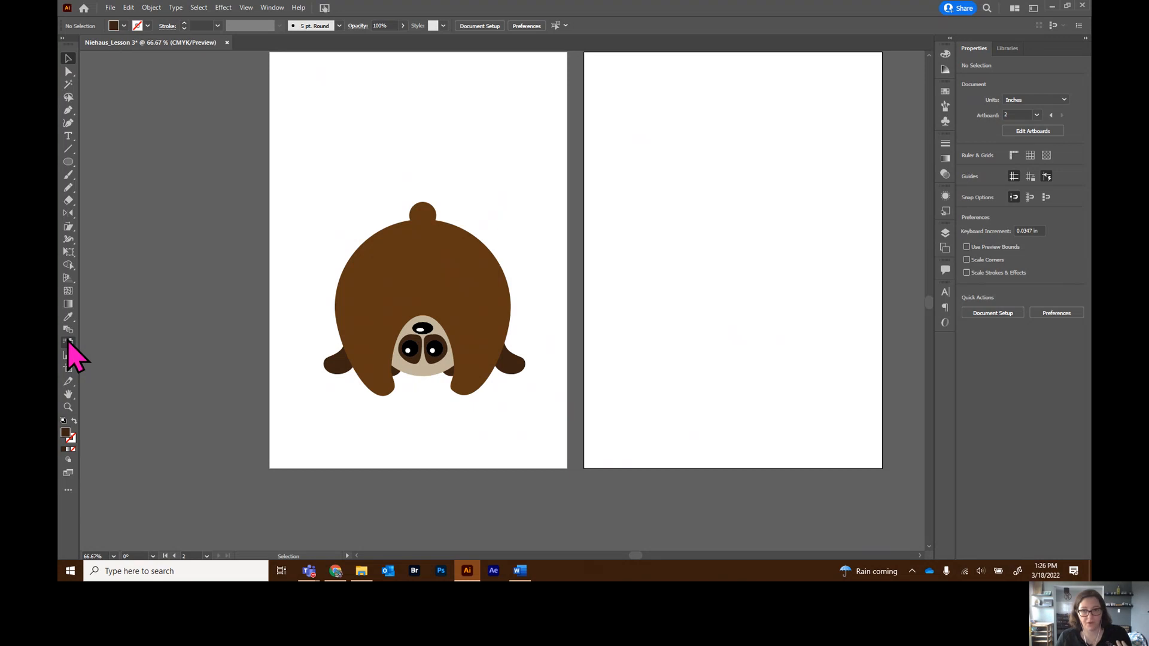
{"action": "left_click", "coordinate": [70, 148]}
{"action": "left_click", "coordinate": [70, 148]}
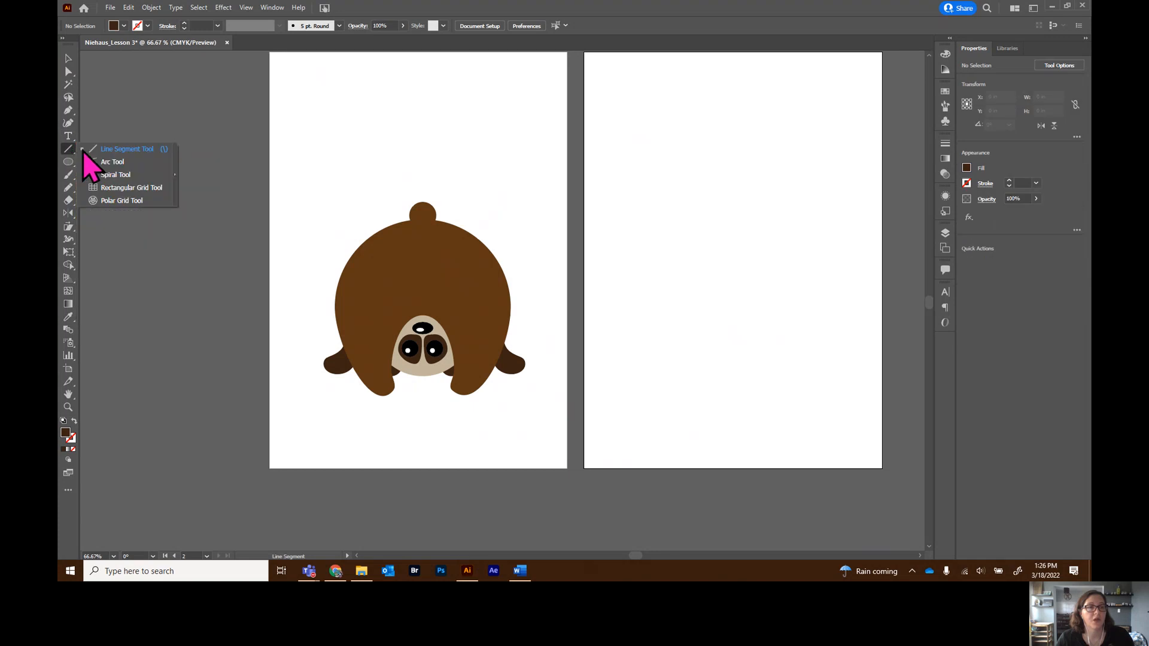
{"action": "left_click", "coordinate": [111, 163]}
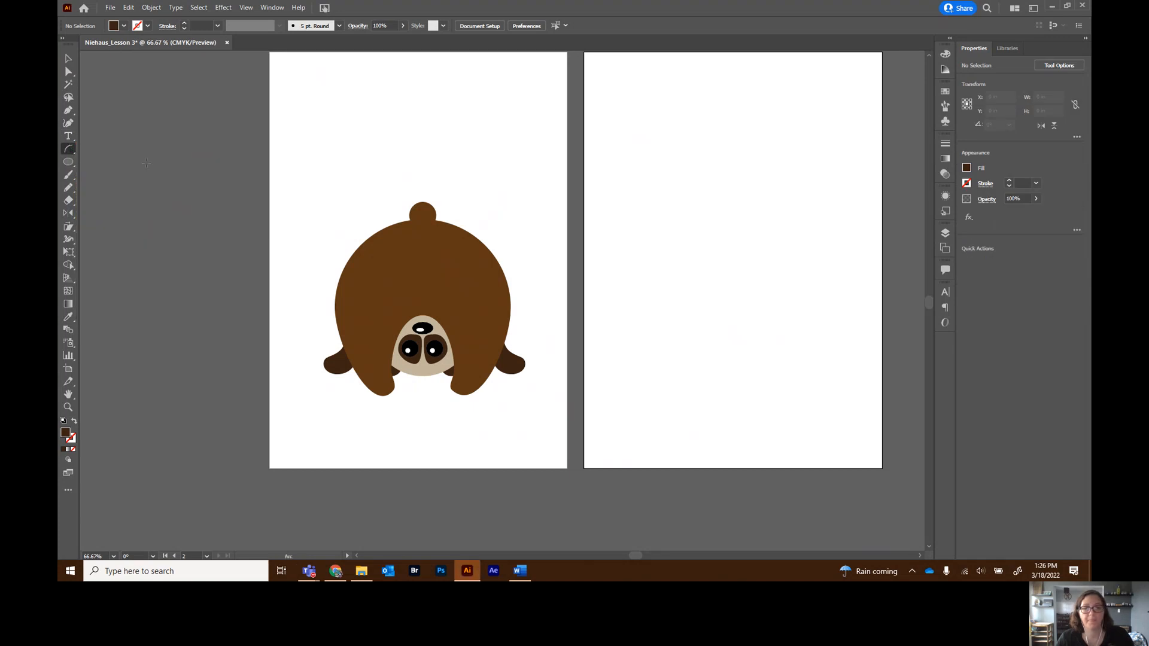
{"action": "left_click", "coordinate": [642, 219]}
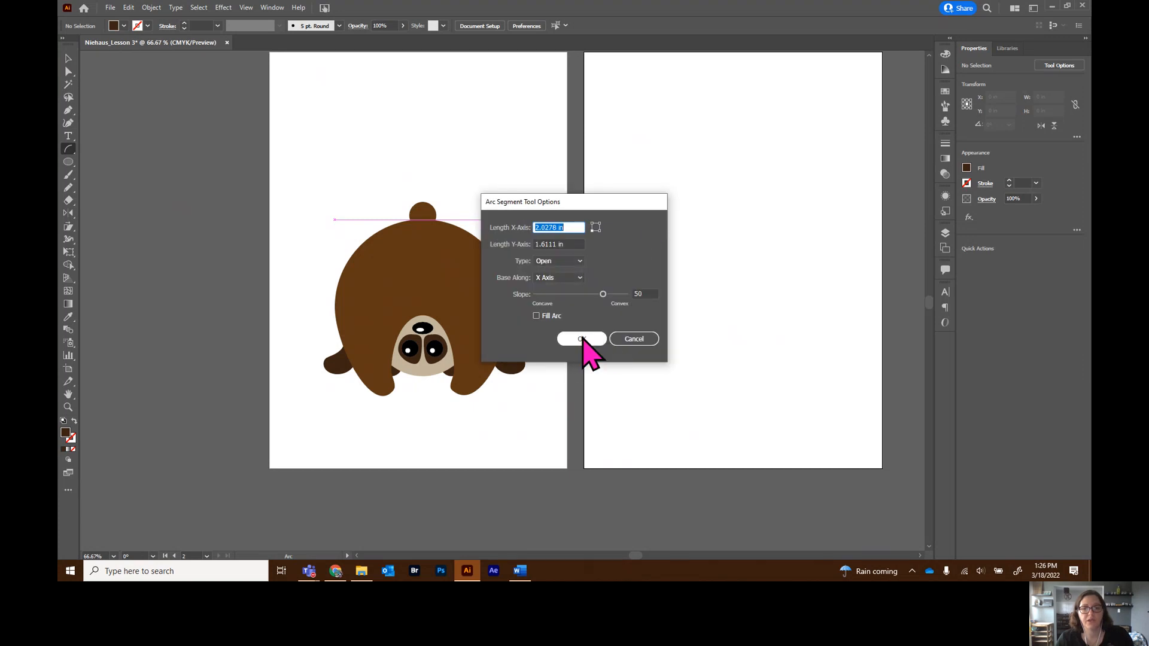
{"action": "left_click", "coordinate": [655, 339]}
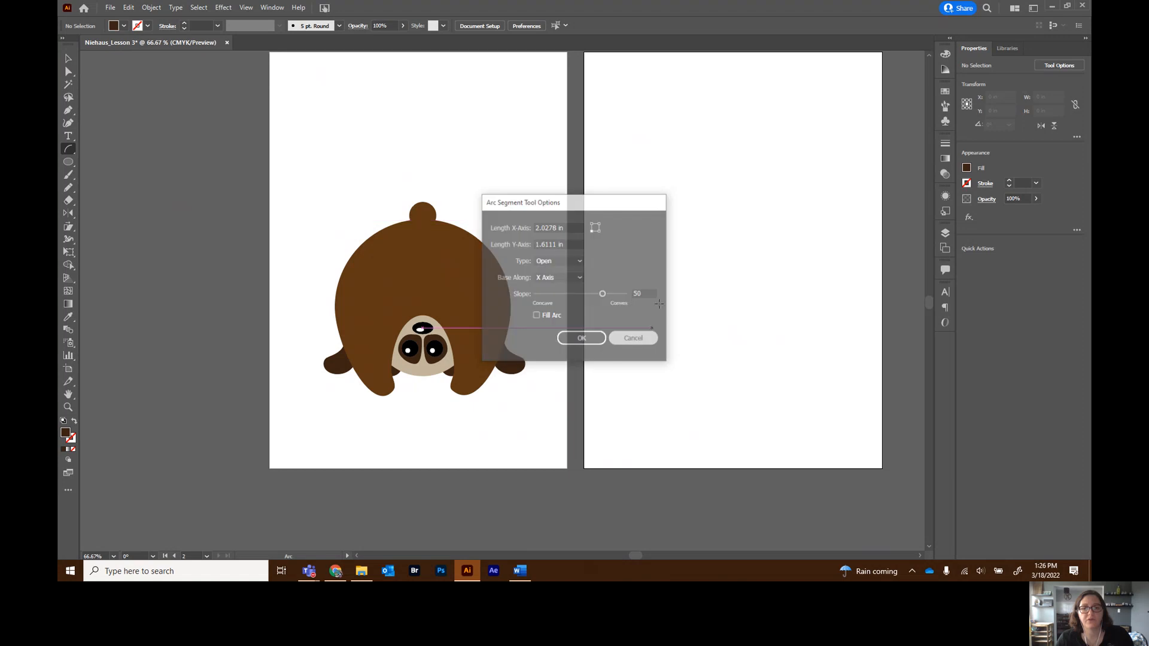
{"action": "left_click_drag", "start_coordinate": [649, 211], "coordinate": [733, 135]}
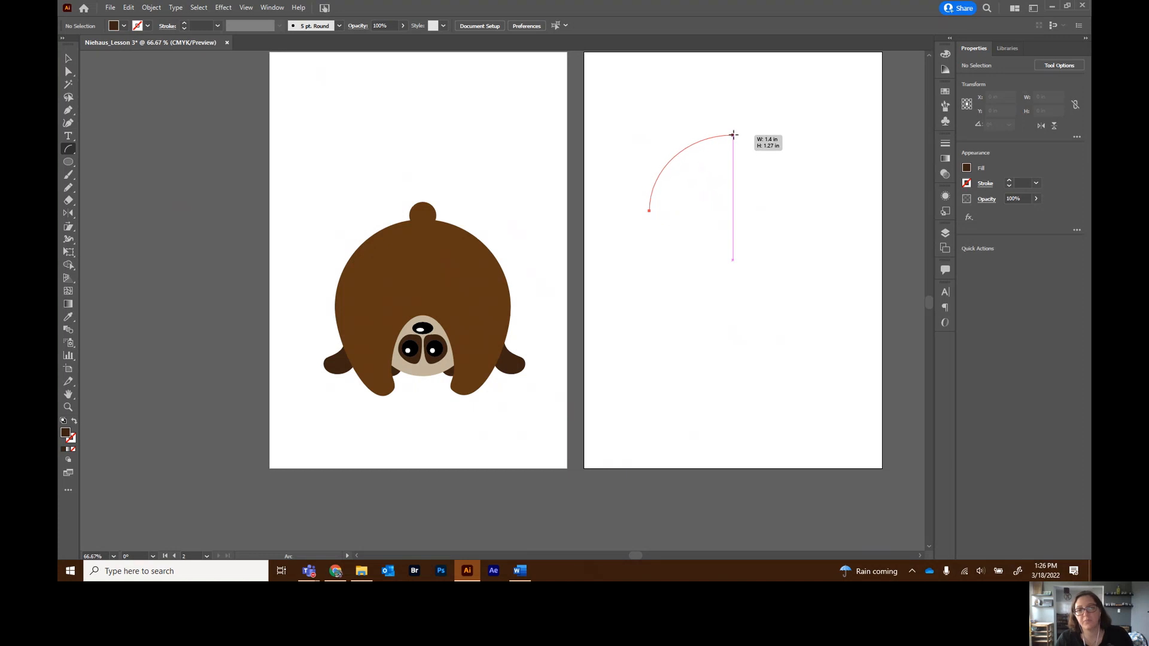
{"action": "left_click_drag", "start_coordinate": [734, 135], "coordinate": [733, 134]}
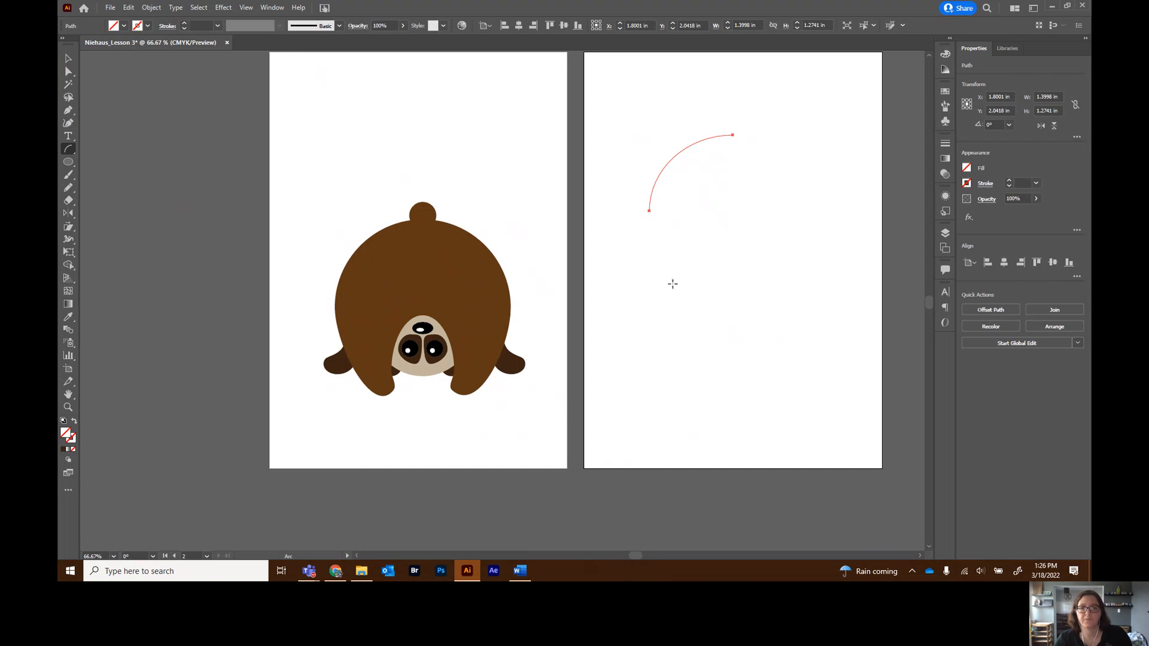
{"action": "key", "text": "Delete"}
{"action": "left_click_drag", "start_coordinate": [665, 304], "coordinate": [696, 229]}
{"action": "key", "text": "ctrl+z"}
{"action": "key", "text": "ctrl+z"}
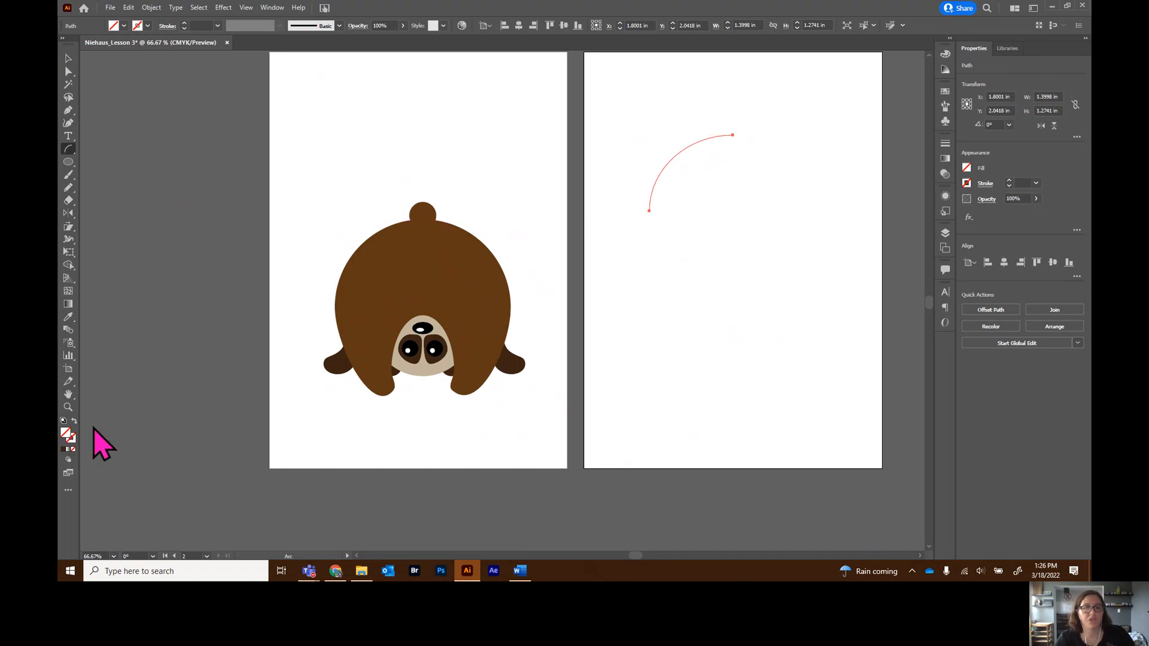
- Give the arc a black stroke and draw a second, larger arc about 2.53 by 2.25 in below it
{"action": "left_click", "coordinate": [966, 185]}
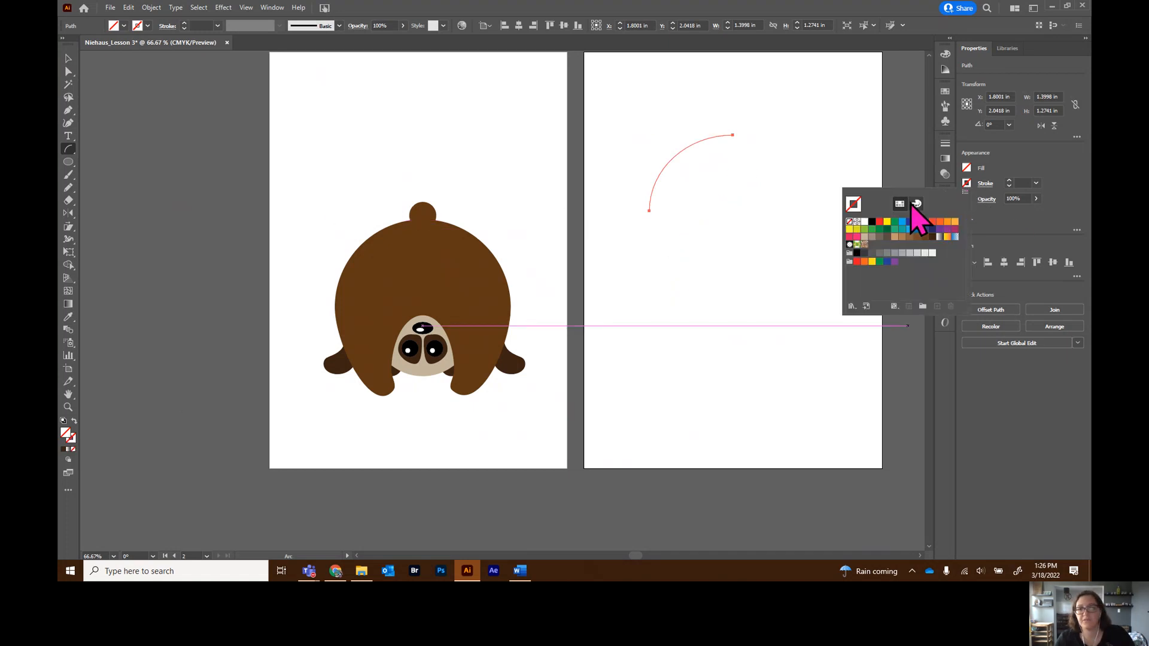
{"action": "left_click", "coordinate": [871, 221]}
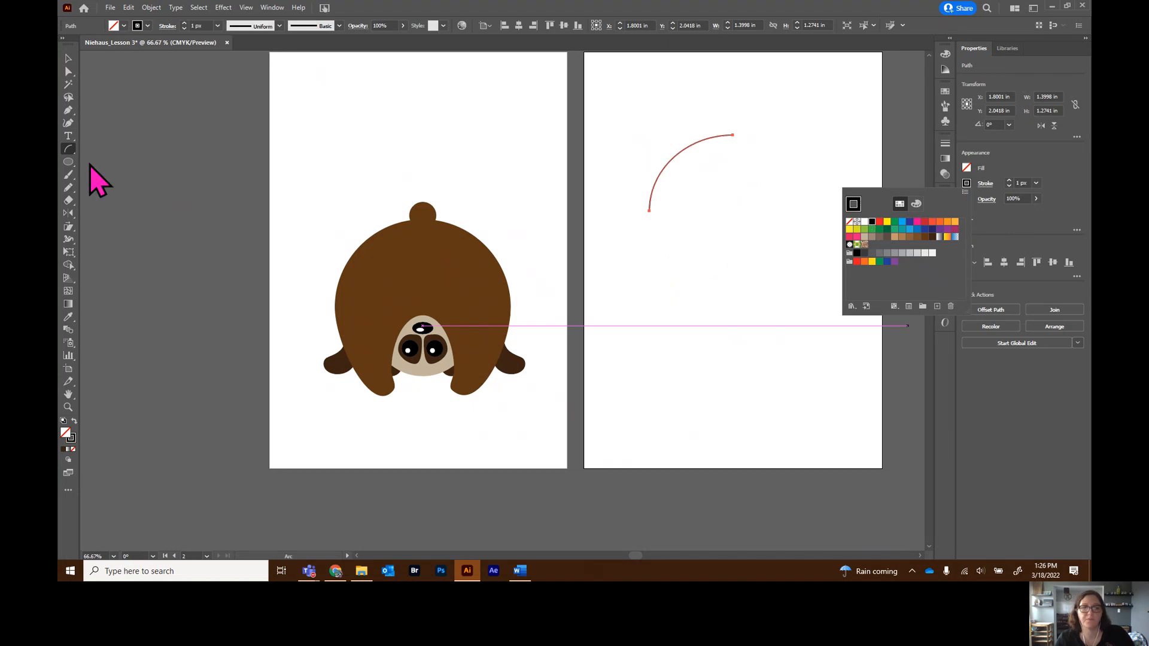
{"action": "left_click", "coordinate": [67, 149]}
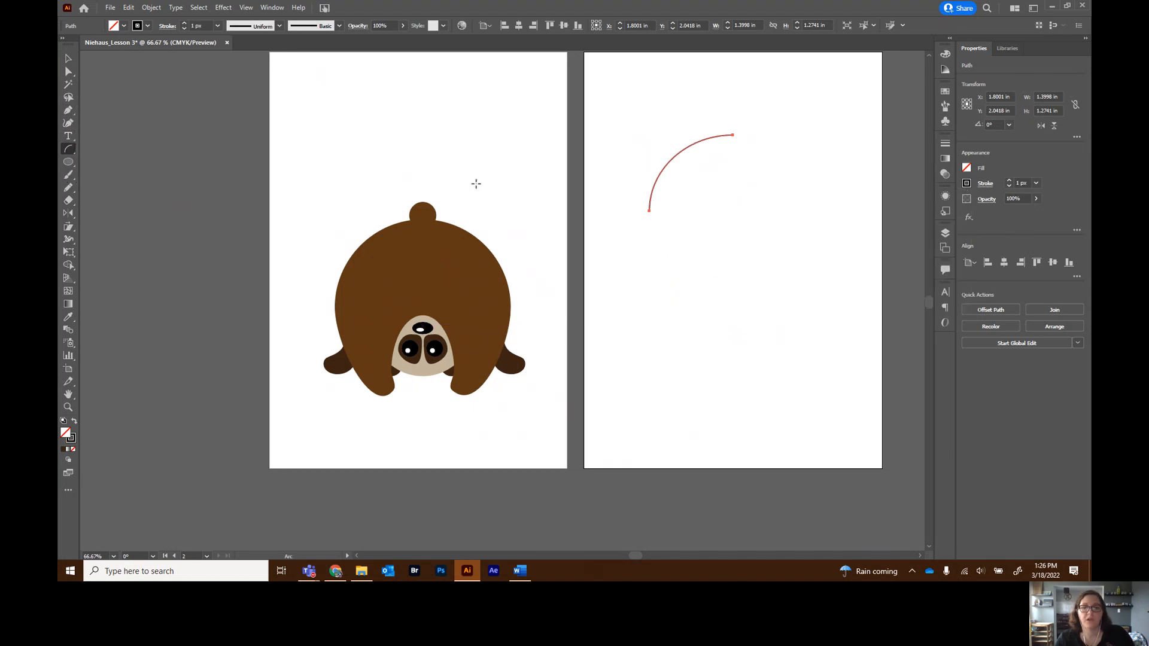
{"action": "left_click_drag", "start_coordinate": [669, 300], "coordinate": [820, 166]}
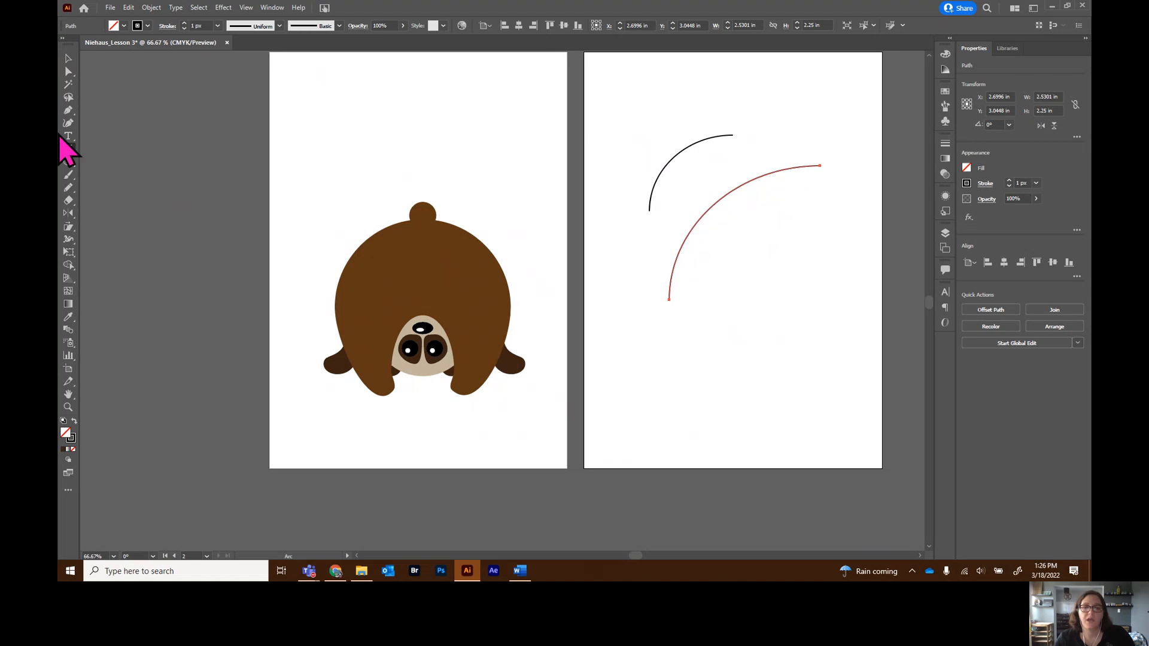
- Move the large arc slightly lower and shift the small arc slightly down and to the left
{"action": "left_click", "coordinate": [68, 58]}
{"action": "left_click_drag", "start_coordinate": [680, 257], "coordinate": [676, 290]}
{"action": "mouse_move", "coordinate": [654, 189]}
{"action": "left_mouse_down"}
{"action": "mouse_move", "coordinate": [648, 212]}
{"action": "mouse_move", "coordinate": [641, 206]}
{"action": "left_mouse_up"}
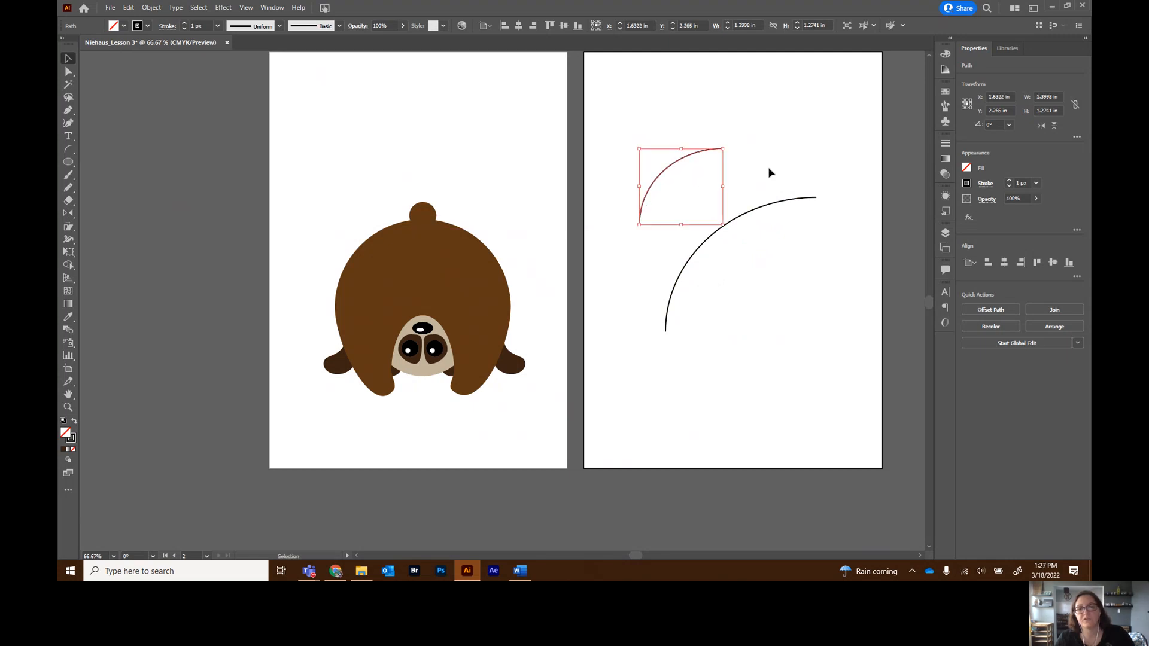
- Place type on the small upper arc of the second artboard and enter the text "Happy"
{"action": "left_click", "coordinate": [69, 137]}
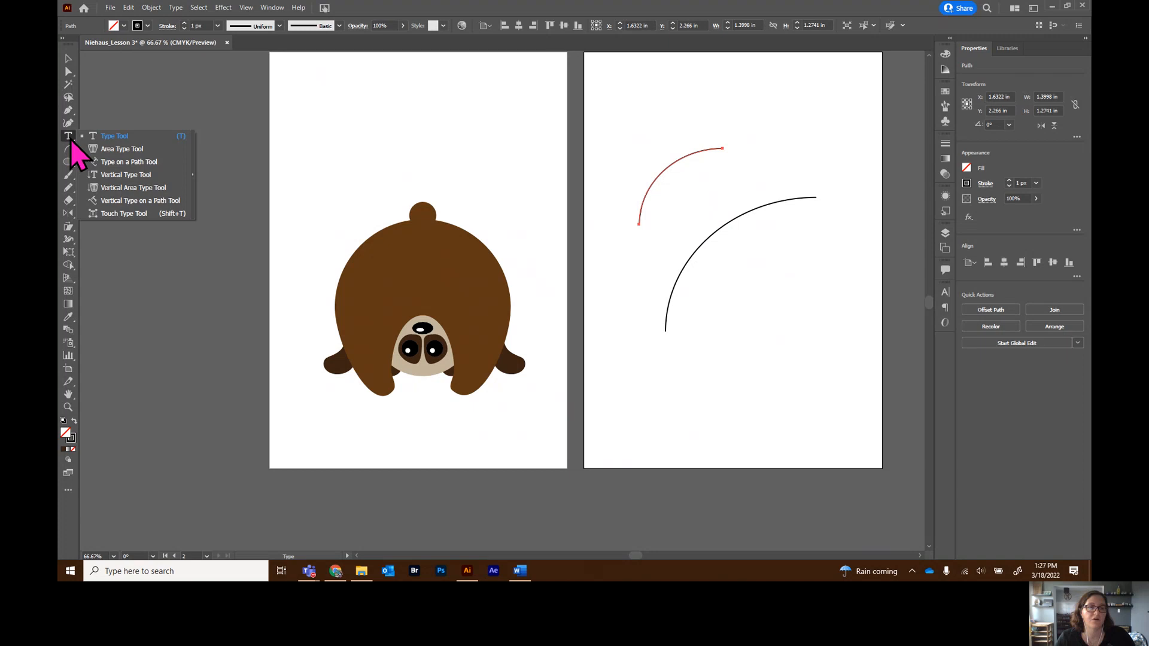
{"action": "left_click", "coordinate": [129, 162]}
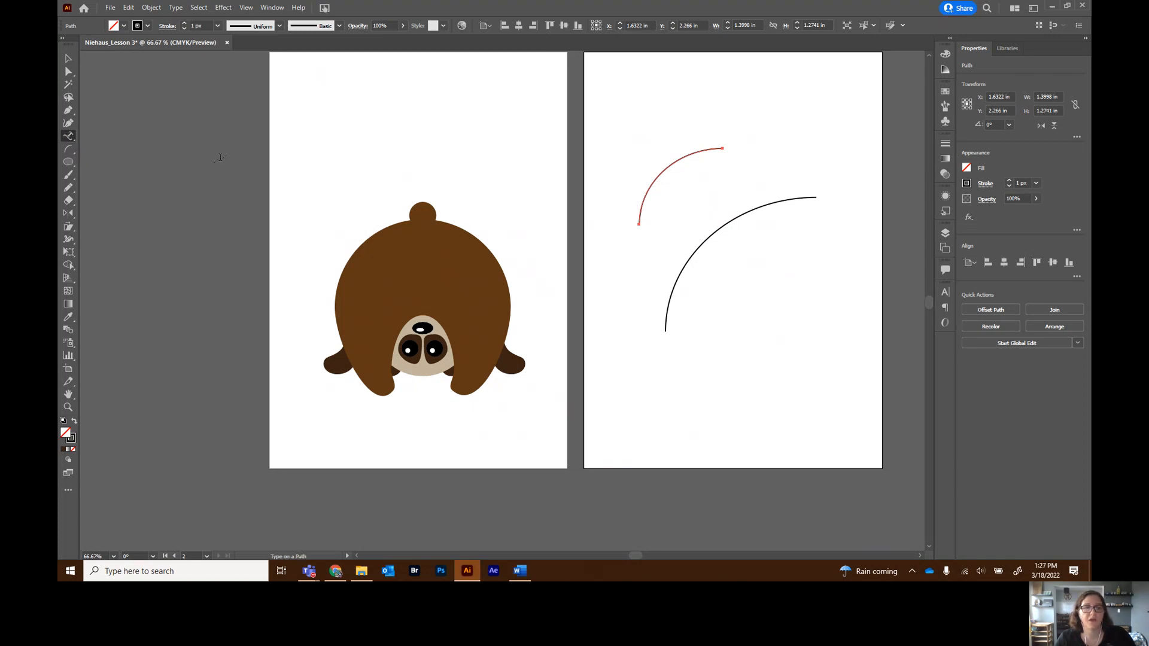
{"action": "left_click_drag", "start_coordinate": [69, 137], "coordinate": [126, 162]}
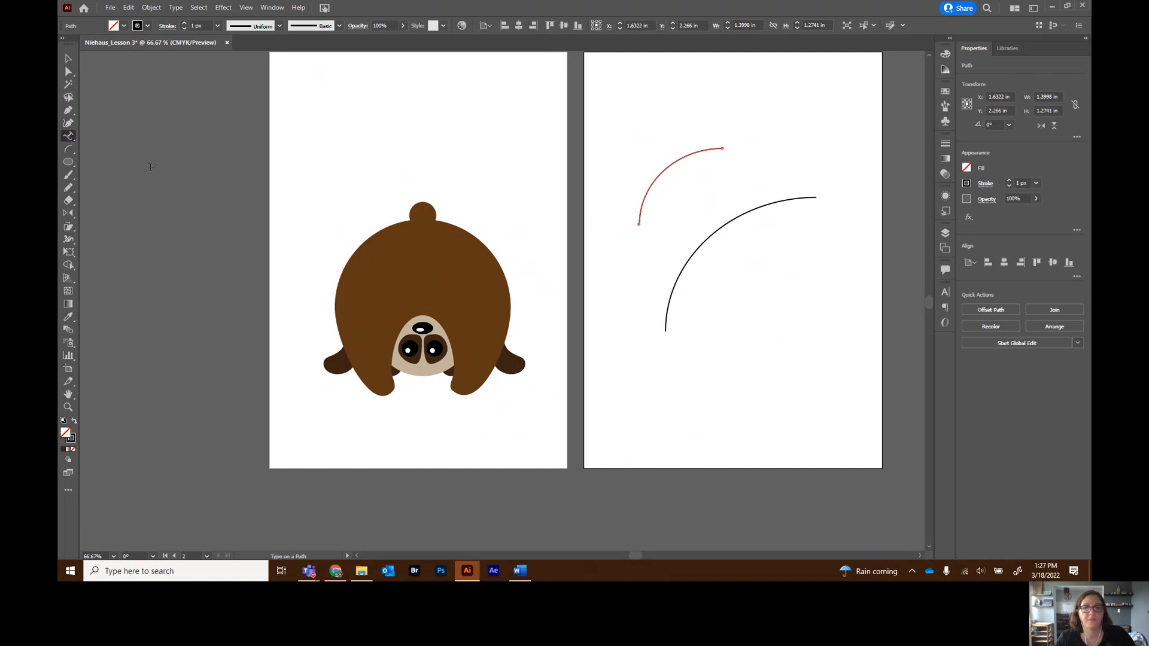
{"action": "left_click", "coordinate": [639, 222]}
{"action": "key", "text": "BackSpace"}
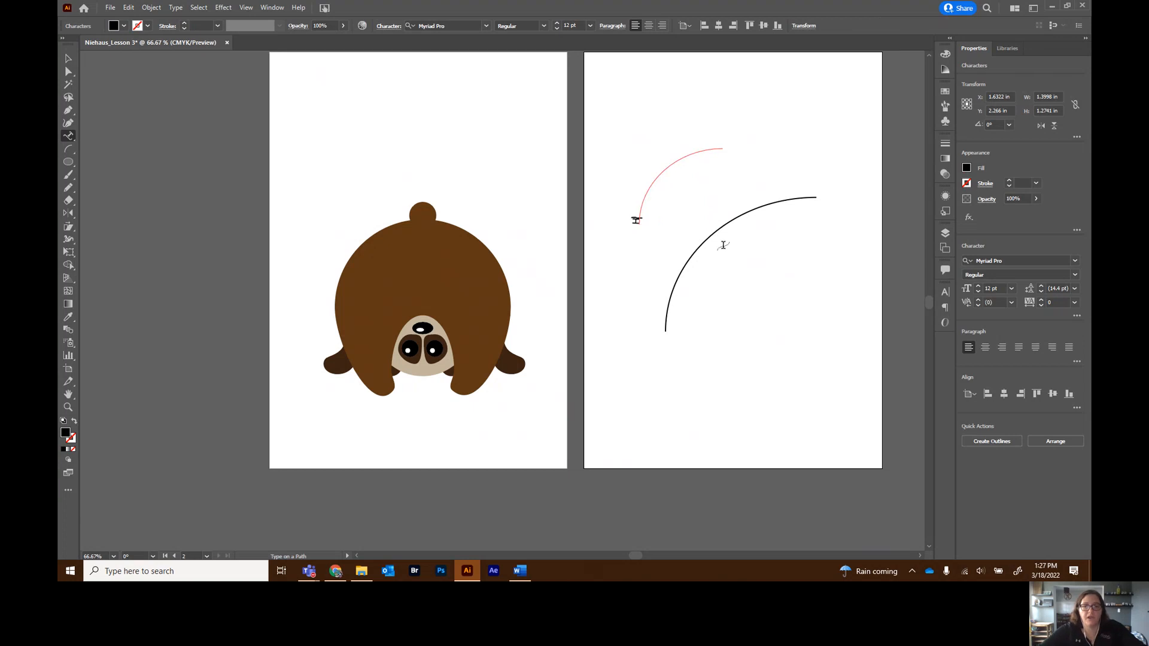
{"action": "type", "text": "Happy"}
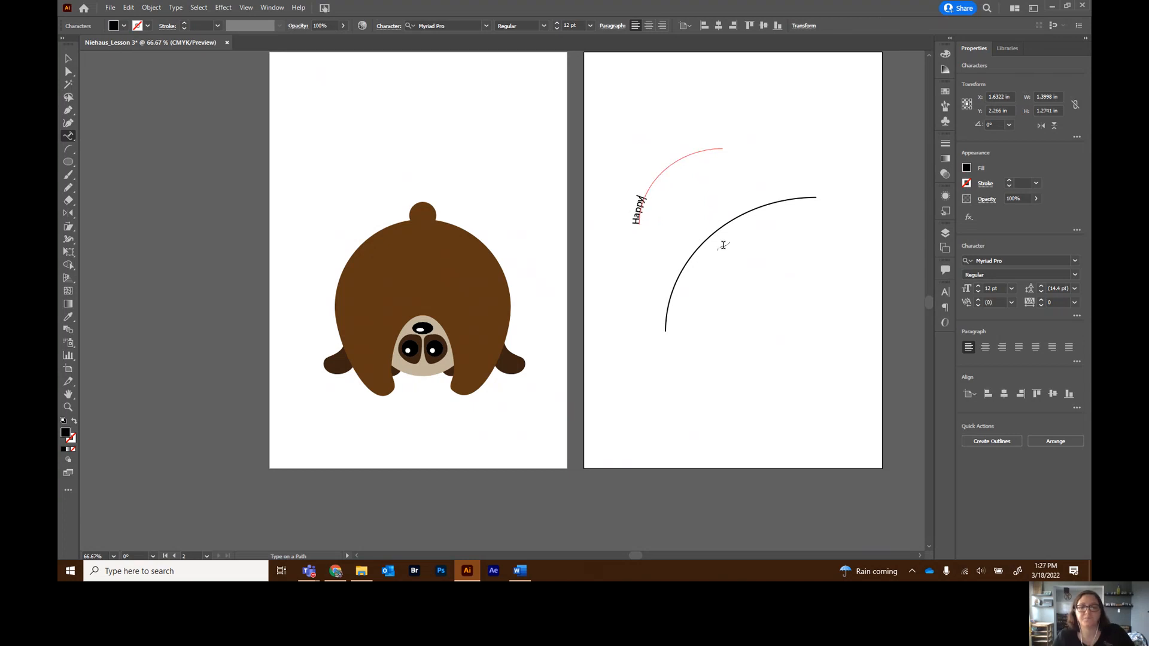
- Enlarge the "Happy" path text to 24 pt and center it along its arc
{"action": "left_click", "coordinate": [68, 58]}
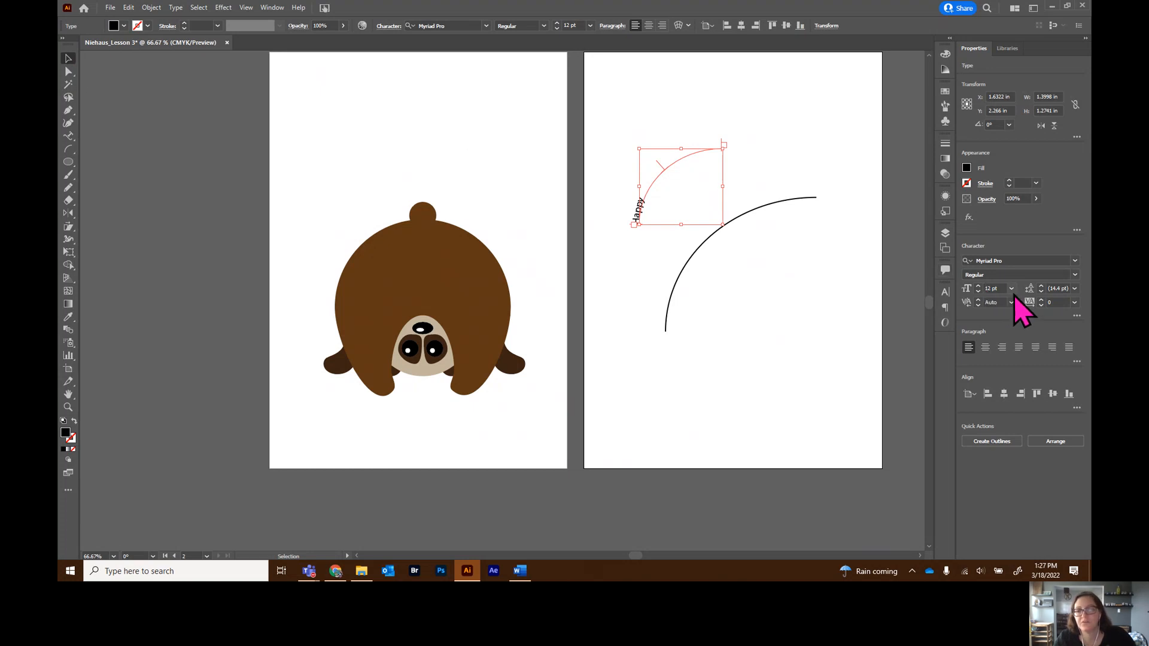
{"action": "left_click", "coordinate": [979, 288]}
{"action": "left_click", "coordinate": [979, 286]}
{"action": "left_click", "coordinate": [978, 285]}
{"action": "left_click", "coordinate": [978, 286]}
{"action": "left_click", "coordinate": [978, 286]}
{"action": "left_click", "coordinate": [978, 286]}
{"action": "left_click", "coordinate": [978, 286]}
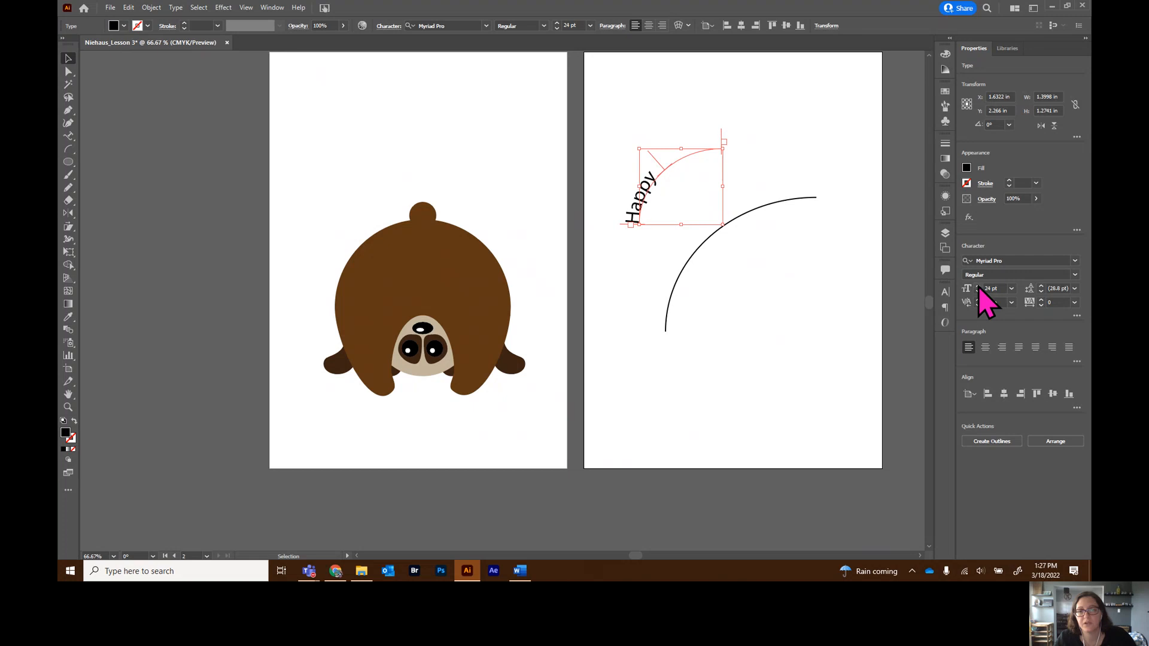
{"action": "left_click", "coordinate": [985, 347]}
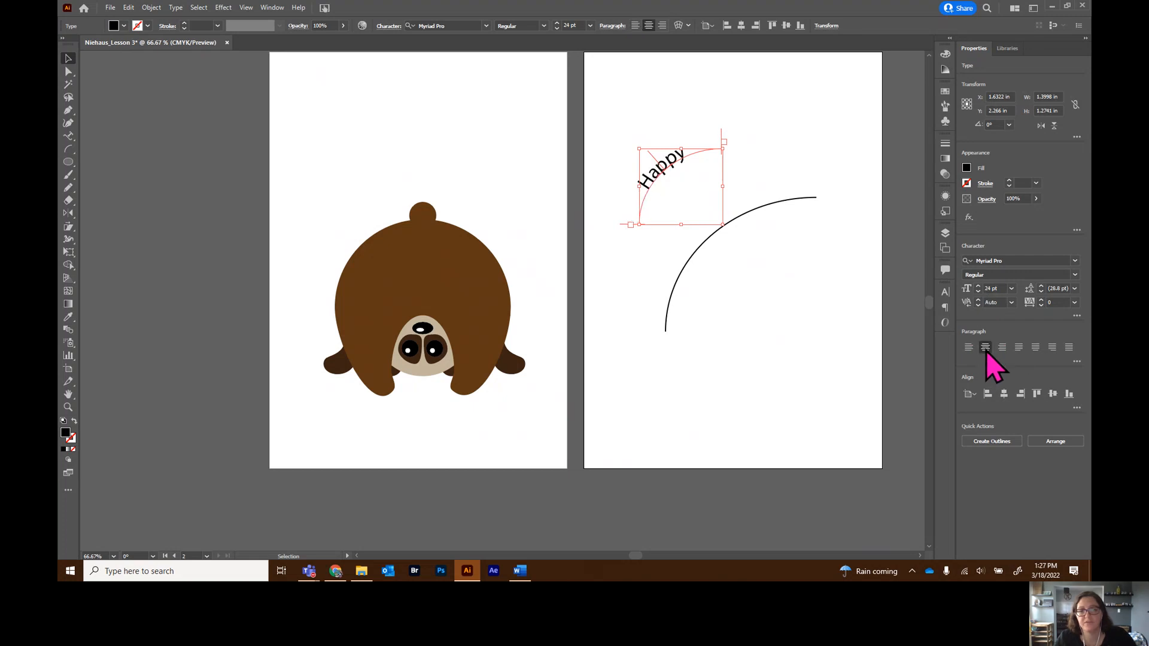
- Change the "Happy" text to the Marvin Shadow font and set its size to 41 pt
{"action": "left_click", "coordinate": [1059, 263]}
{"action": "left_click", "coordinate": [1075, 260]}
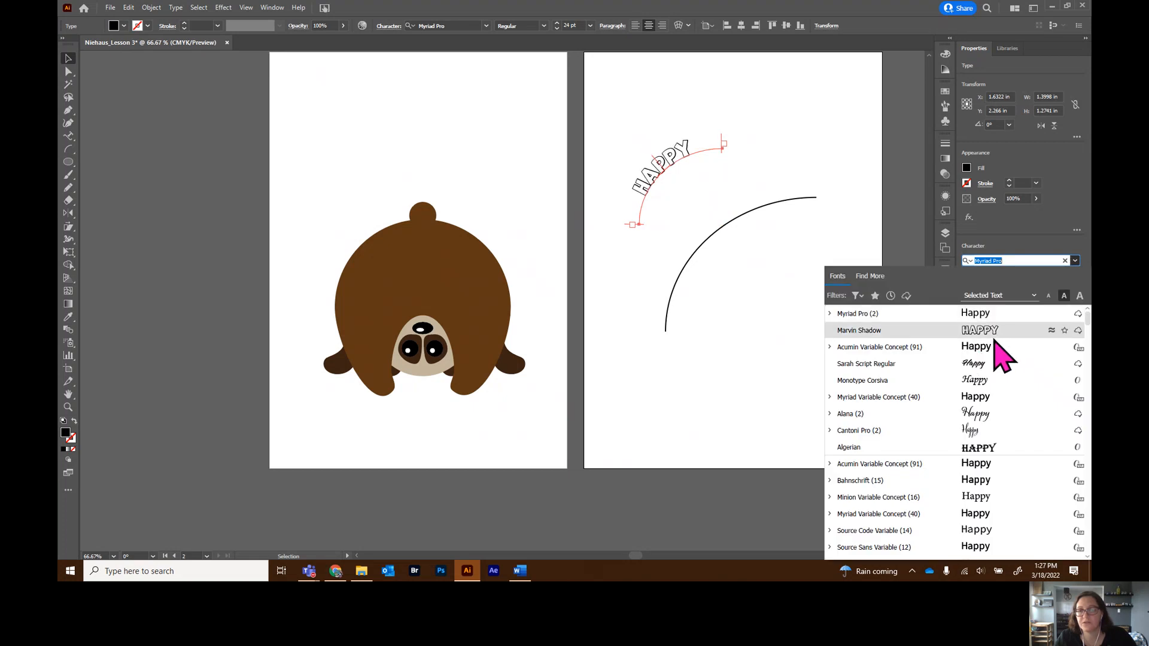
{"action": "left_click", "coordinate": [994, 334]}
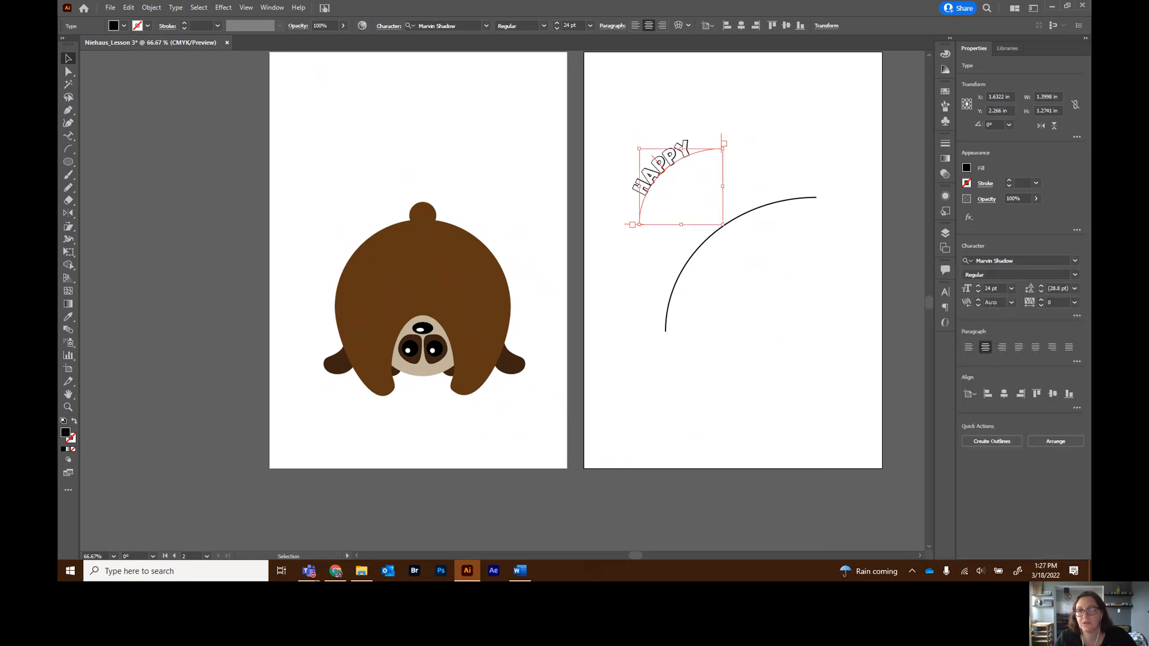
{"action": "left_click", "coordinate": [977, 286]}
{"action": "left_click", "coordinate": [978, 286]}
{"action": "left_click", "coordinate": [977, 286]}
{"action": "left_click", "coordinate": [977, 285]}
{"action": "left_click", "coordinate": [978, 287]}
{"action": "left_click", "coordinate": [977, 288]}
{"action": "left_click", "coordinate": [977, 287]}
{"action": "left_click", "coordinate": [977, 287]}
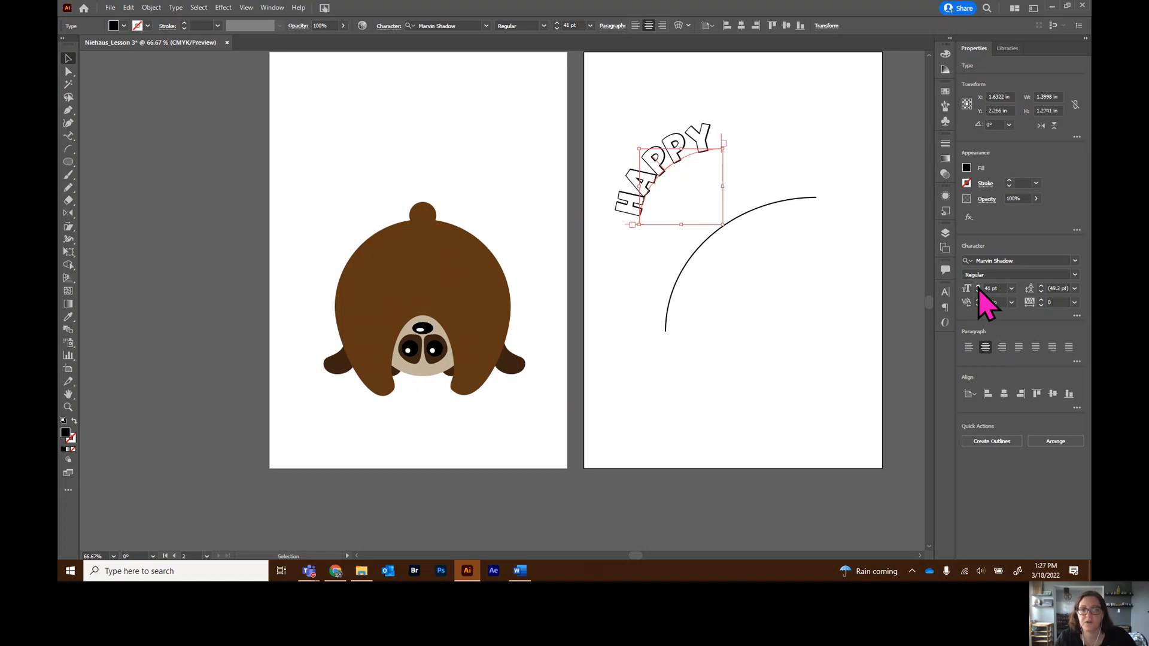
- Place type on the large arc and enter the text "PANDA DAY!" along it
{"action": "left_click", "coordinate": [790, 344]}
{"action": "left_click", "coordinate": [699, 154]}
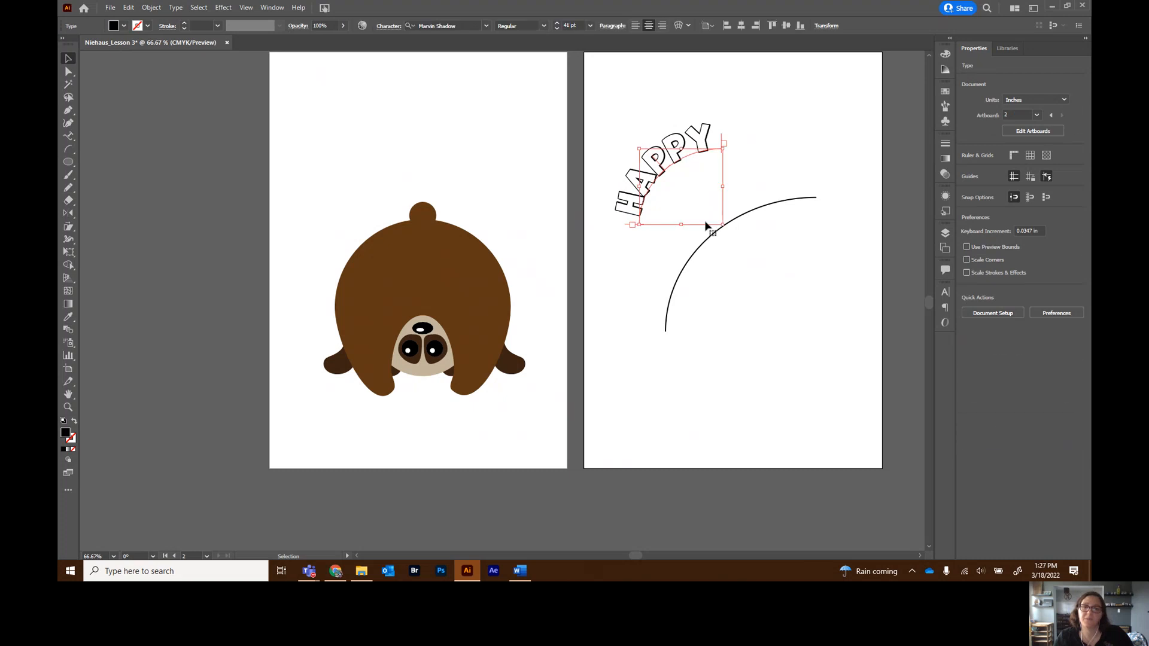
{"action": "left_click", "coordinate": [699, 252]}
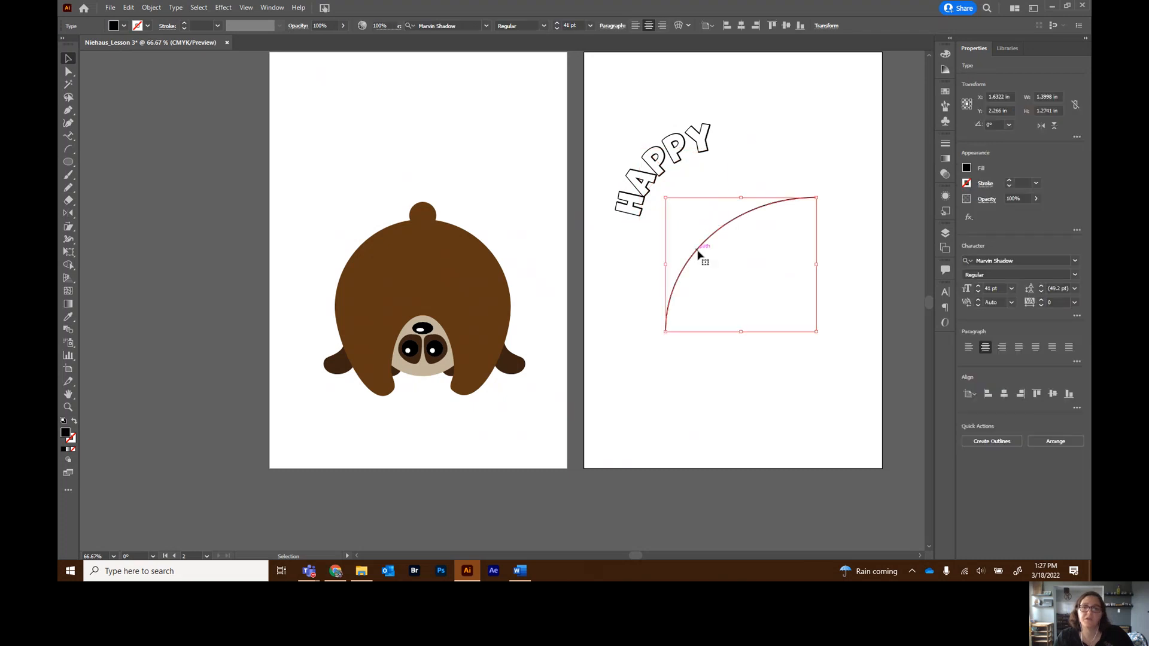
{"action": "left_click", "coordinate": [68, 137]}
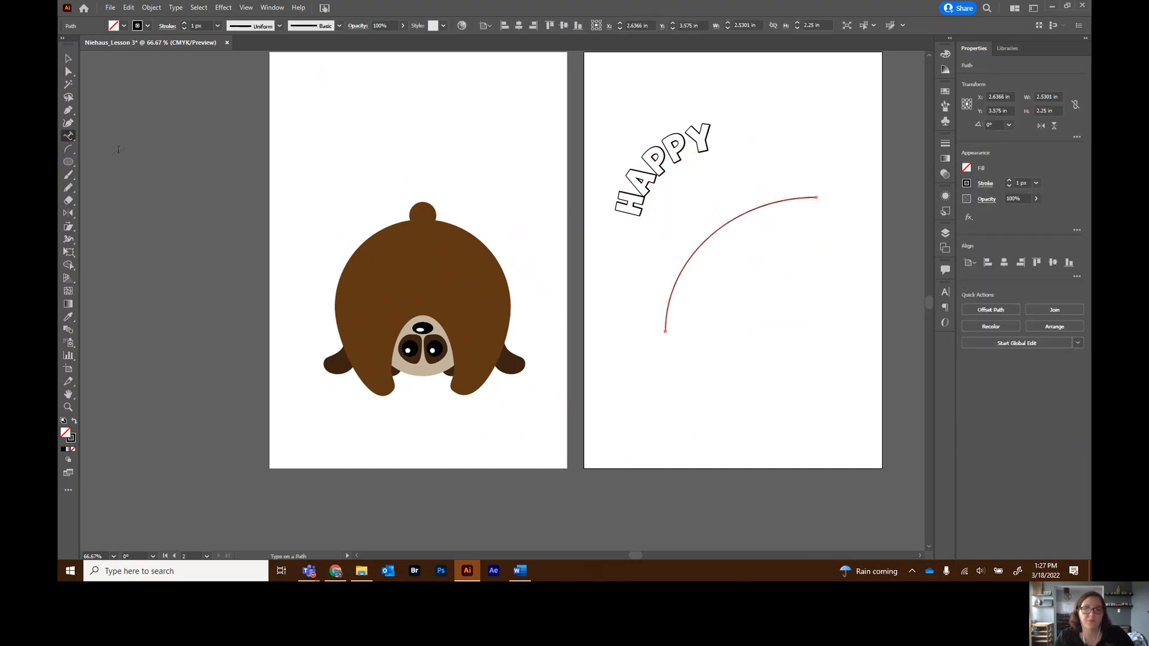
{"action": "left_click", "coordinate": [665, 327]}
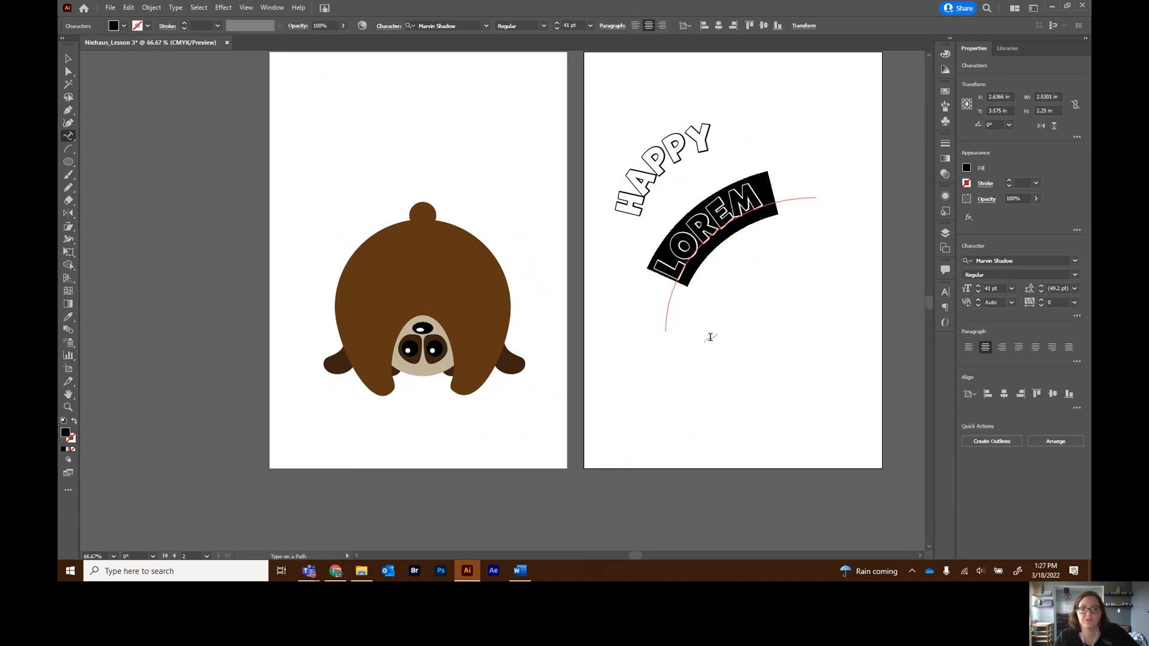
{"action": "type", "text": "PA"}
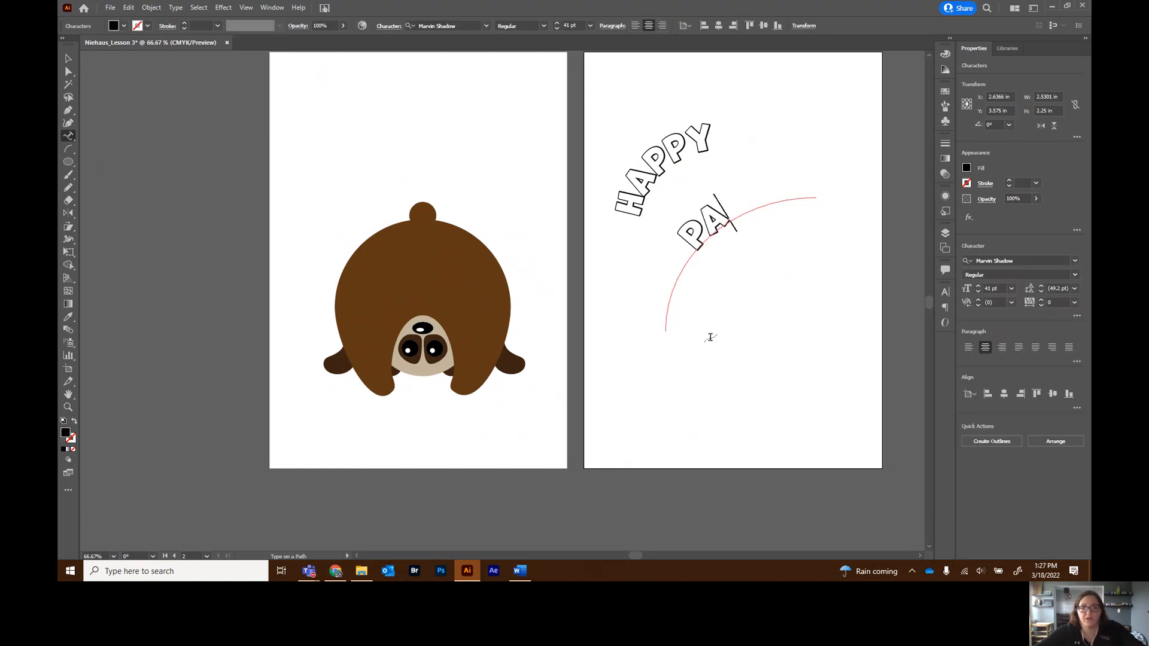
{"action": "type", "text": "NDA DAY"}
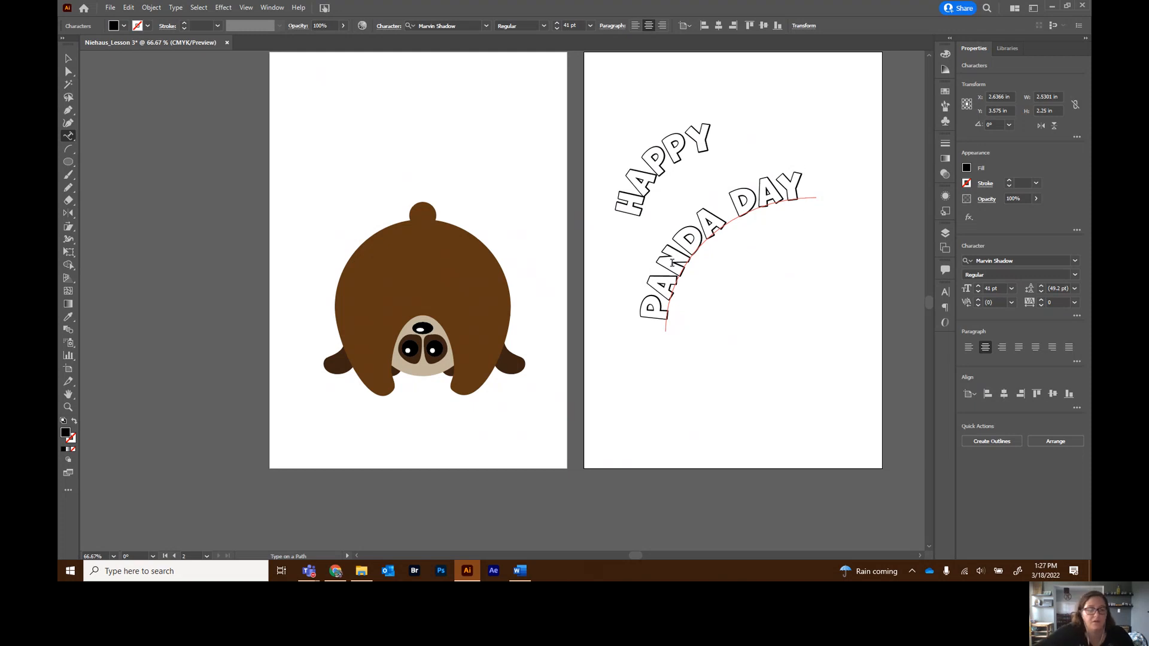
{"action": "type", "text": "!"}
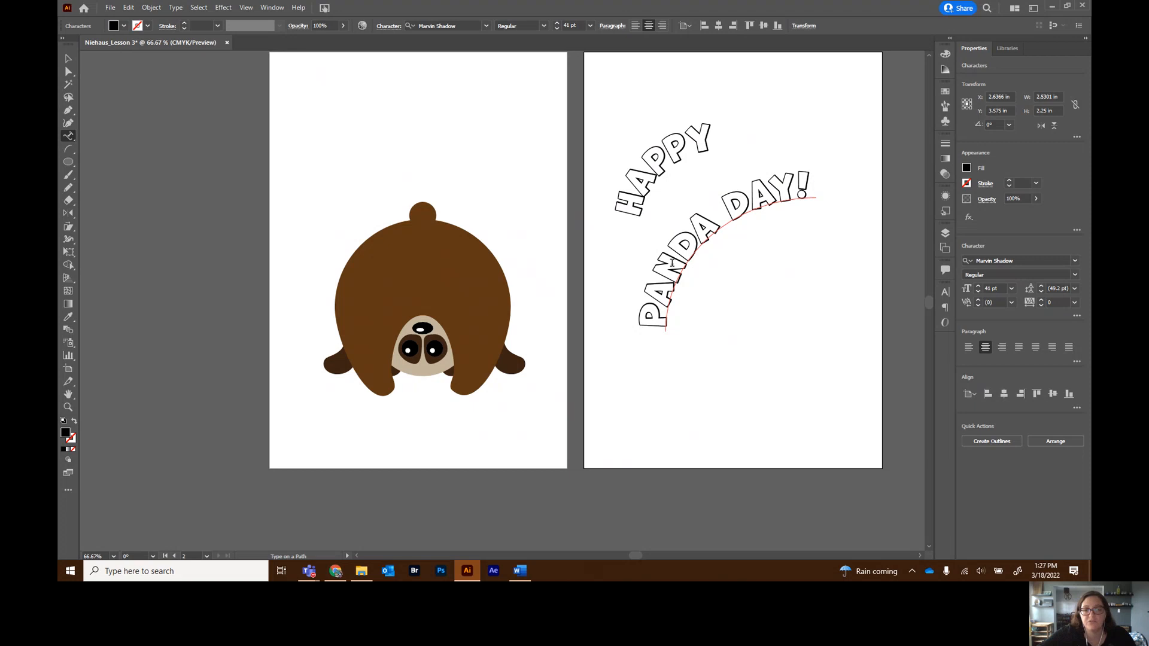
{"action": "left_click", "coordinate": [811, 185]}
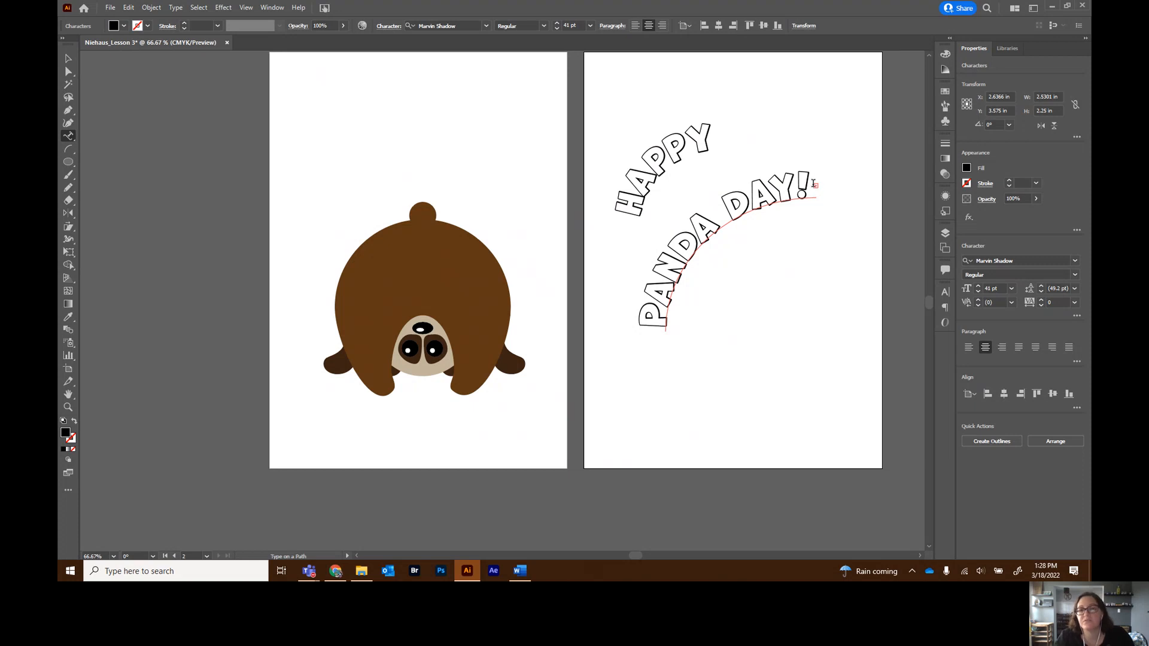
{"action": "key", "text": "ctrl+z"}
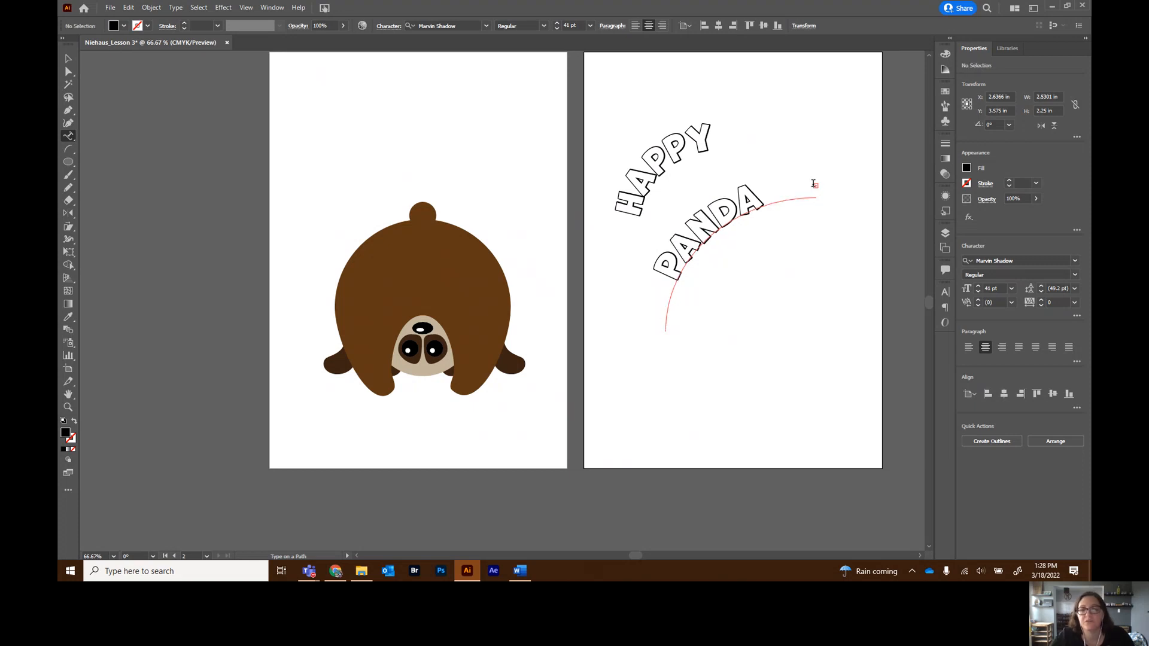
{"action": "key", "text": "ctrl+shift+z"}
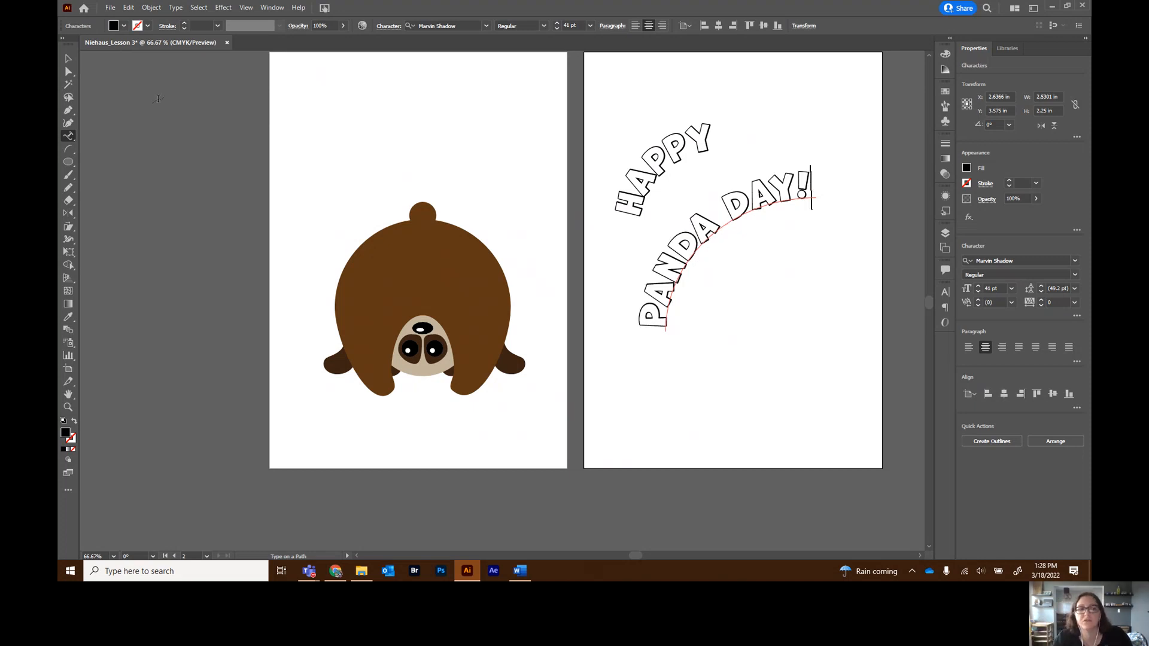
- Move the "PANDA DAY!" and "HAPPY" path texts down and to the right, toward the middle of the second artboard
{"action": "left_click", "coordinate": [68, 58]}
{"action": "left_click_drag", "start_coordinate": [706, 239], "coordinate": [734, 275]}
{"action": "left_click_drag", "start_coordinate": [675, 164], "coordinate": [703, 236]}
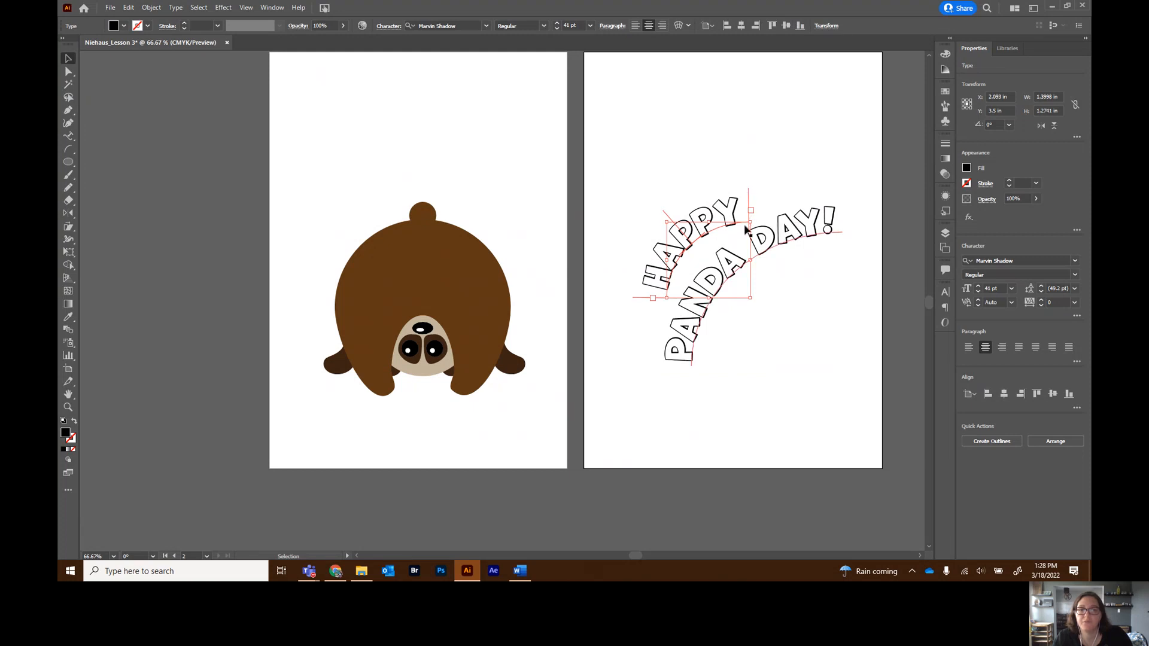
{"action": "left_click_drag", "start_coordinate": [753, 217], "coordinate": [759, 216]}
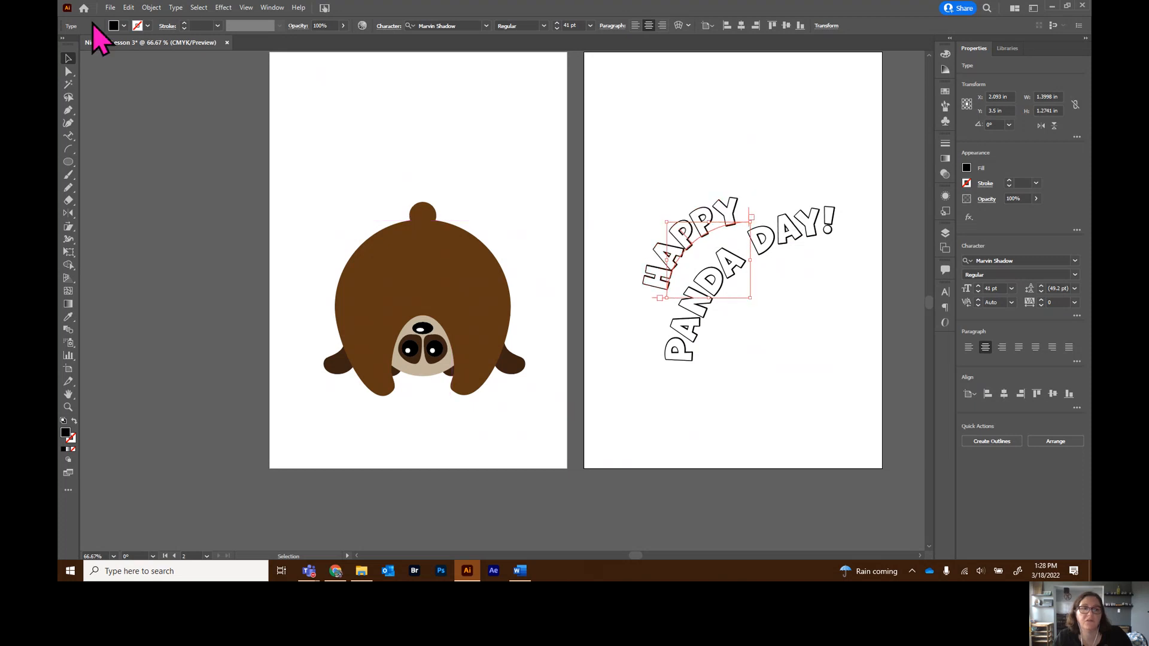
{"action": "left_click", "coordinate": [778, 417]}
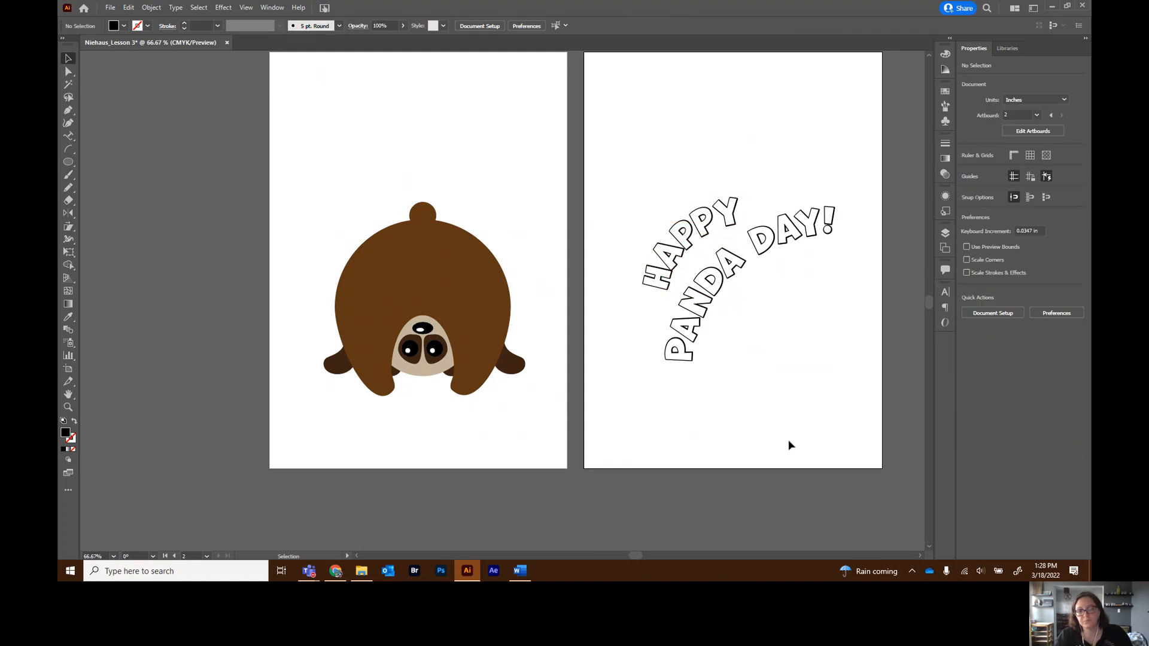
- Shift the "HAPPY" text and the "PANDA DAY!" text slightly upward, leaving a small gap between them
{"action": "left_click_drag", "start_coordinate": [701, 233], "coordinate": [704, 213]}
{"action": "left_click_drag", "start_coordinate": [724, 263], "coordinate": [723, 250]}
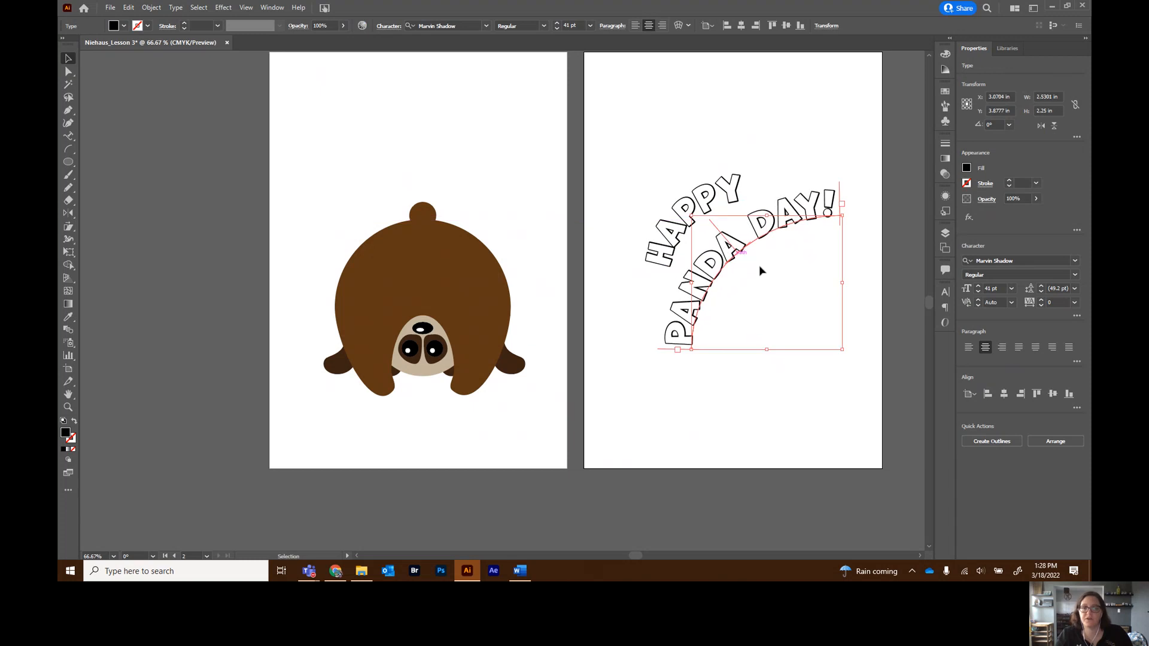
{"action": "left_click", "coordinate": [805, 412]}
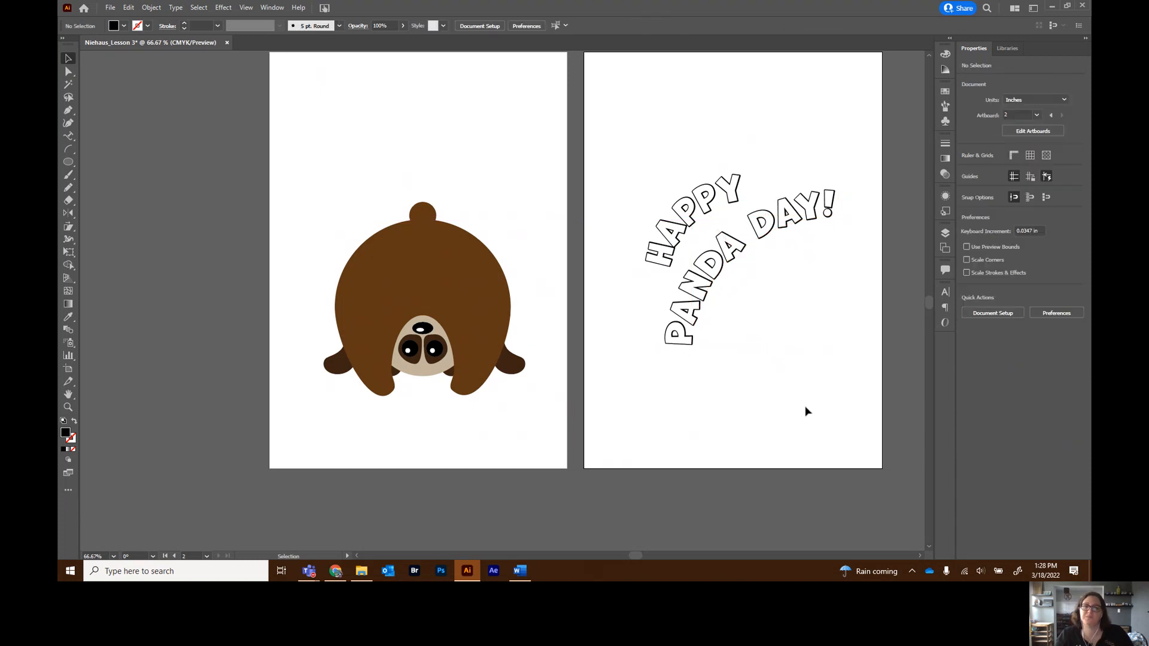
- Fill both the "PANDA DAY!" and "HAPPY" path texts with the bright pink swatch
{"action": "left_click", "coordinate": [729, 256]}
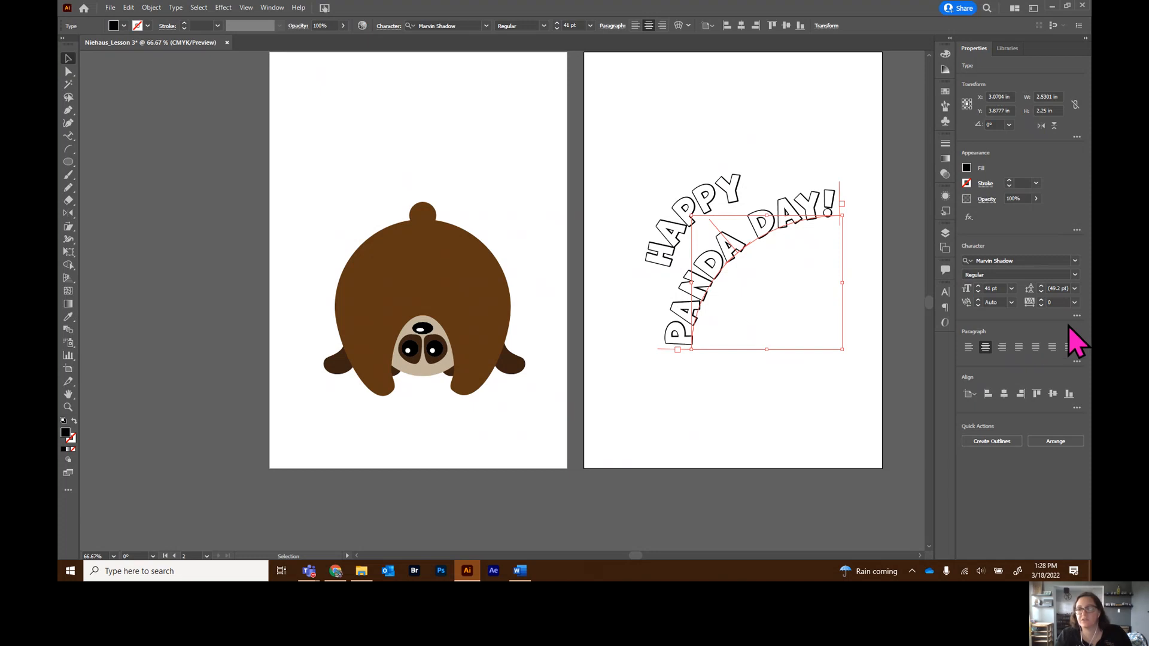
{"action": "left_click", "coordinate": [966, 168]}
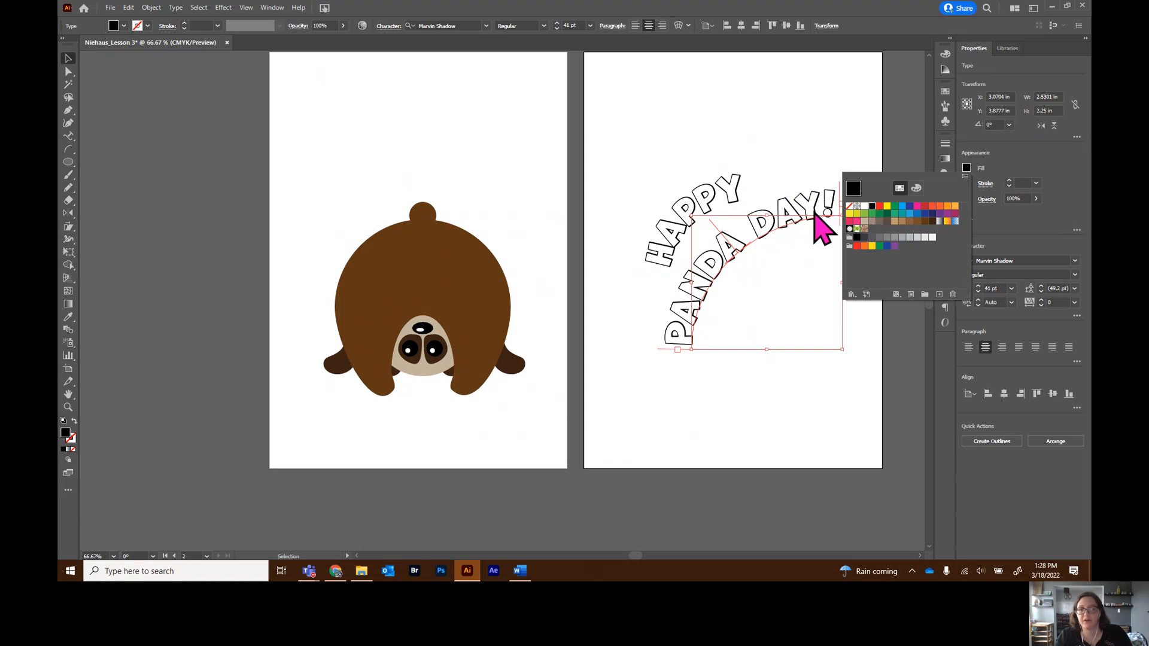
{"action": "left_click", "coordinate": [895, 207]}
{"action": "left_click", "coordinate": [915, 209]}
{"action": "left_click", "coordinate": [731, 202]}
{"action": "left_click", "coordinate": [966, 169]}
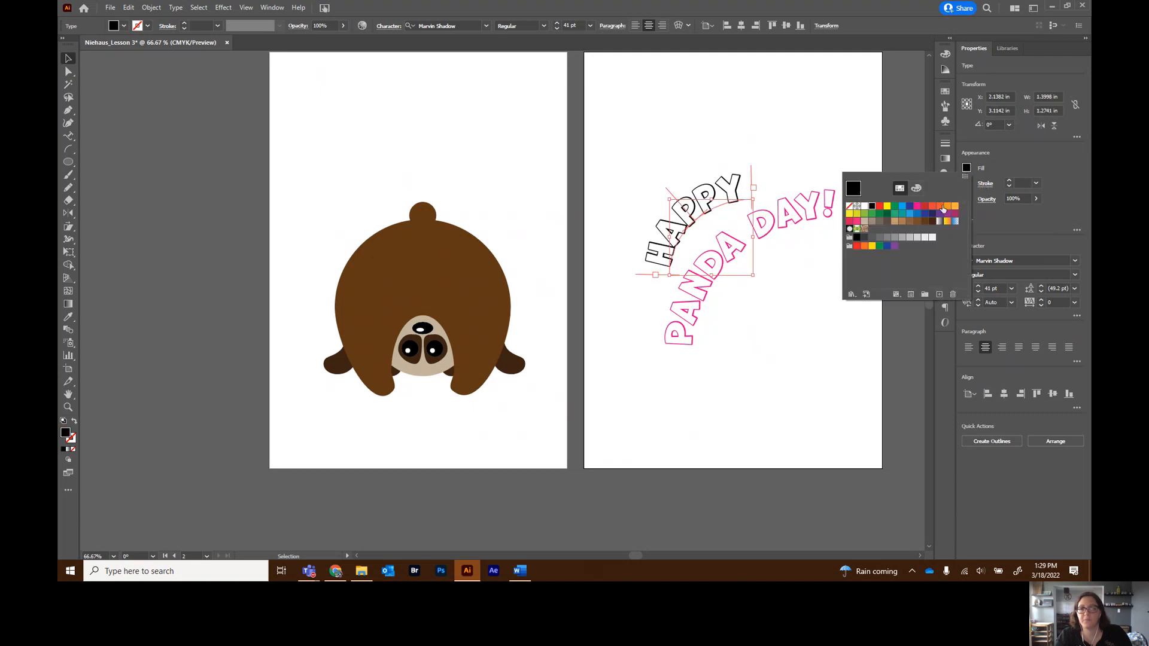
{"action": "left_click", "coordinate": [915, 208]}
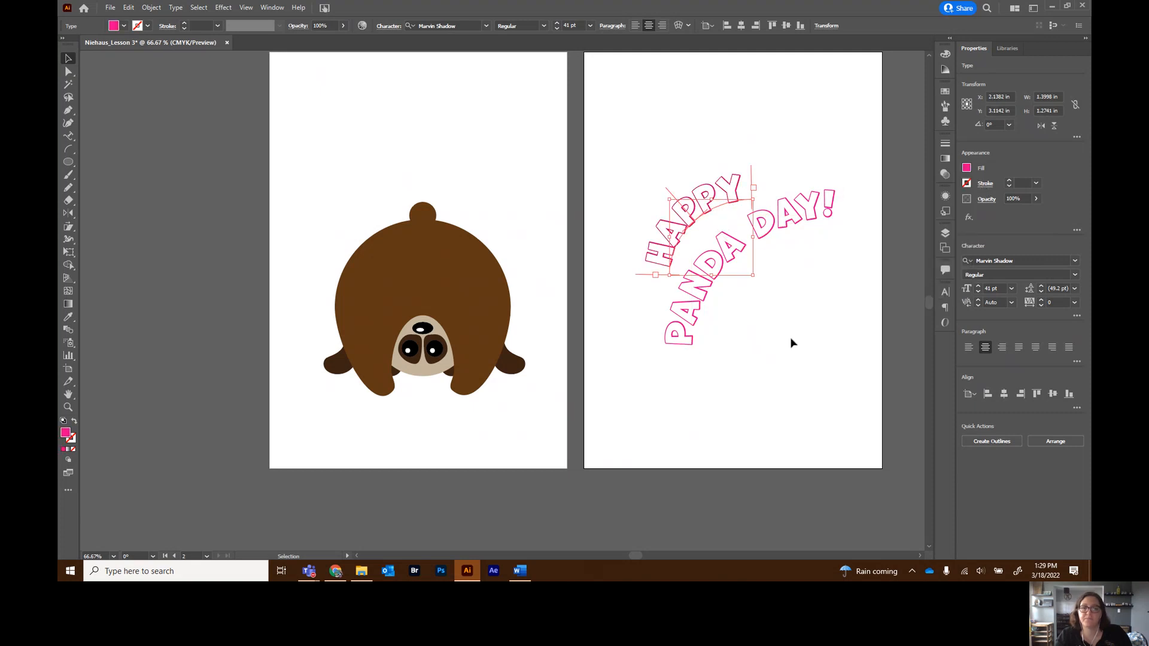
{"action": "left_click", "coordinate": [790, 342]}
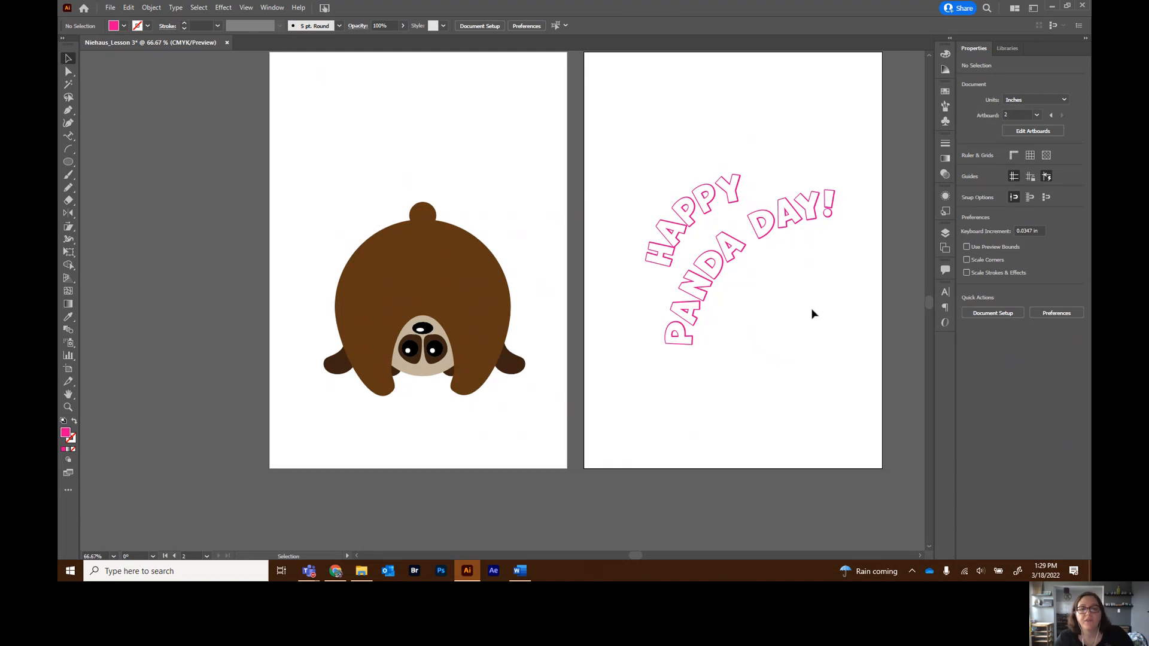
- Lock the Head and Bottom layers
{"action": "left_click", "coordinate": [945, 233]}
{"action": "left_click", "coordinate": [824, 255]}
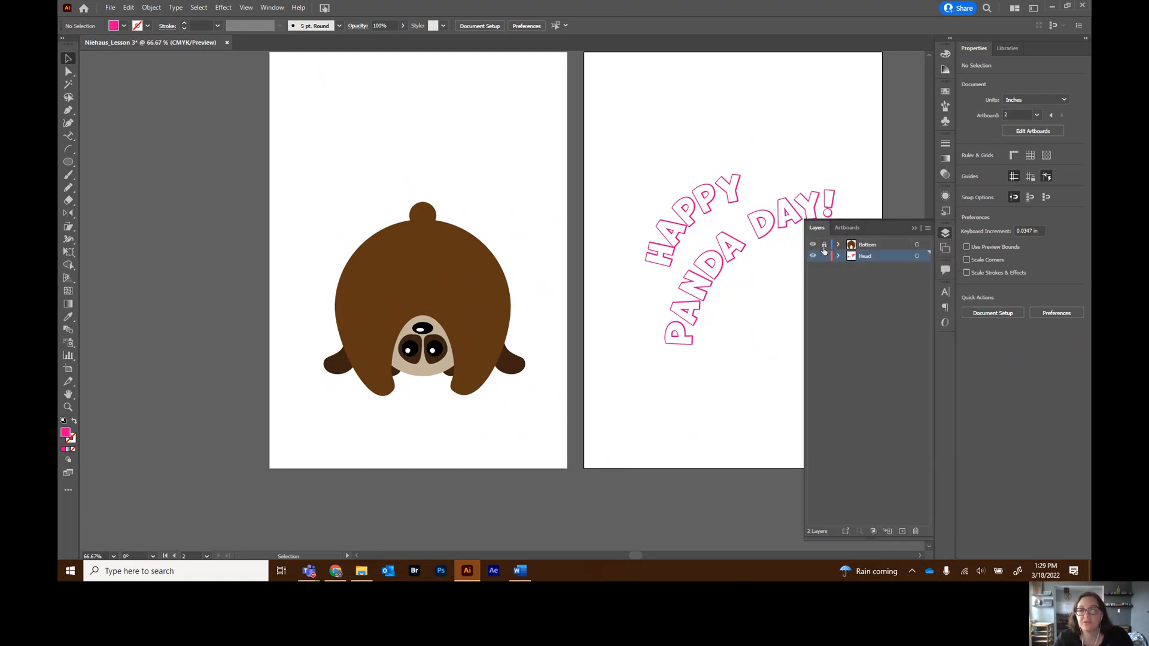
{"action": "left_click", "coordinate": [825, 244]}
- Create a new layer, place it below the Head layer, and name it "Background"
{"action": "left_click", "coordinate": [903, 531]}
{"action": "left_click_drag", "start_coordinate": [885, 258], "coordinate": [885, 277]}
{"action": "double_click", "coordinate": [873, 268]}
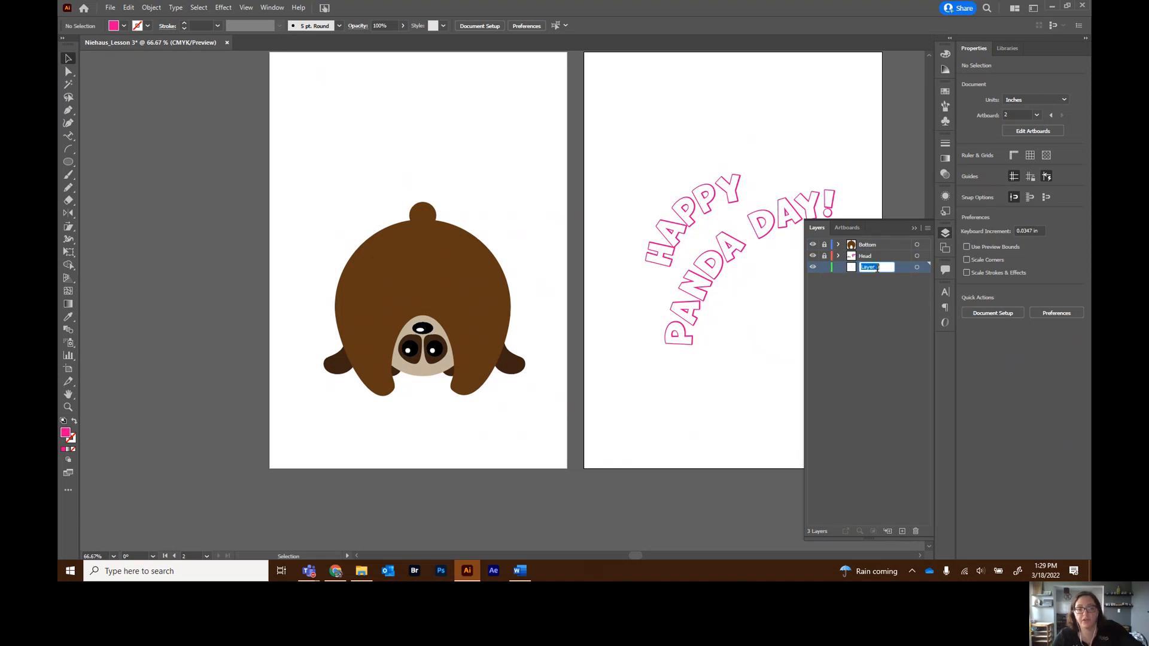
{"action": "type", "text": "Ba"}
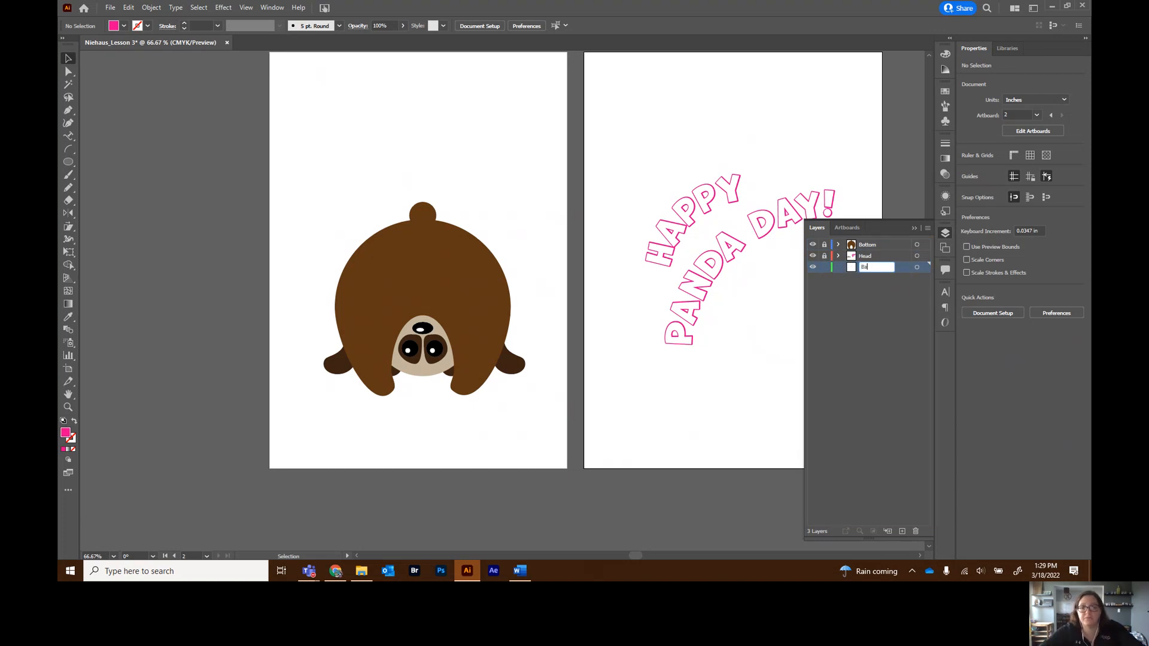
{"action": "type", "text": "ckground"}
{"action": "key", "text": "Return"}
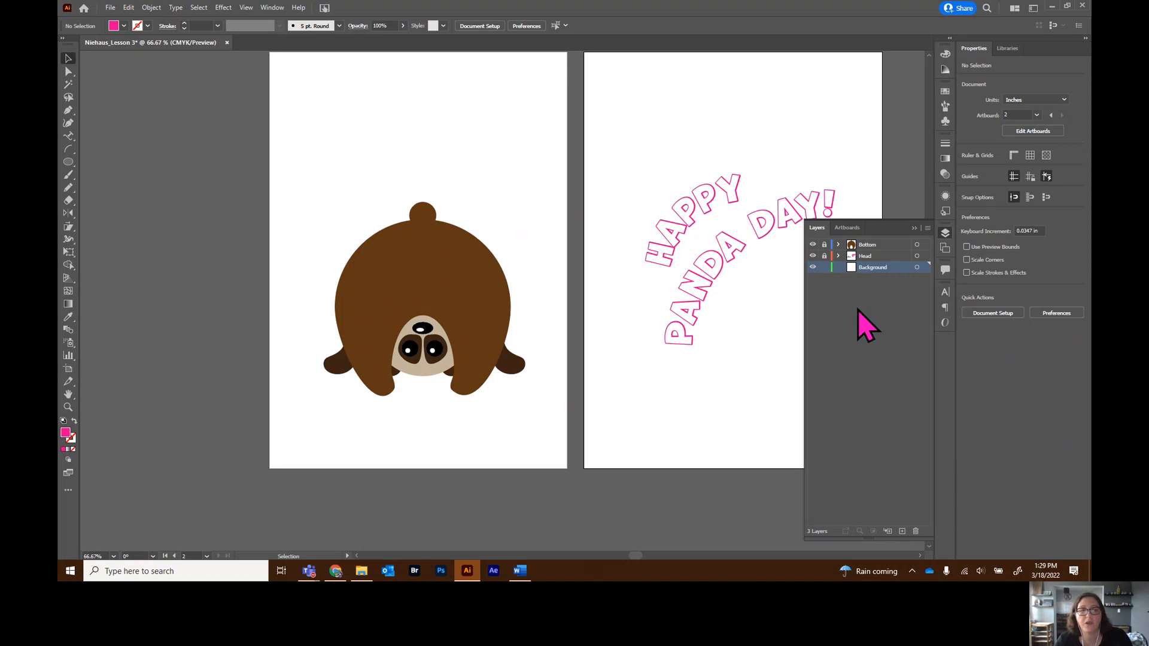
- Open "Lesson 3 background.ai" and copy all of its bamboo, grass and sky artwork
{"action": "left_click", "coordinate": [110, 7]}
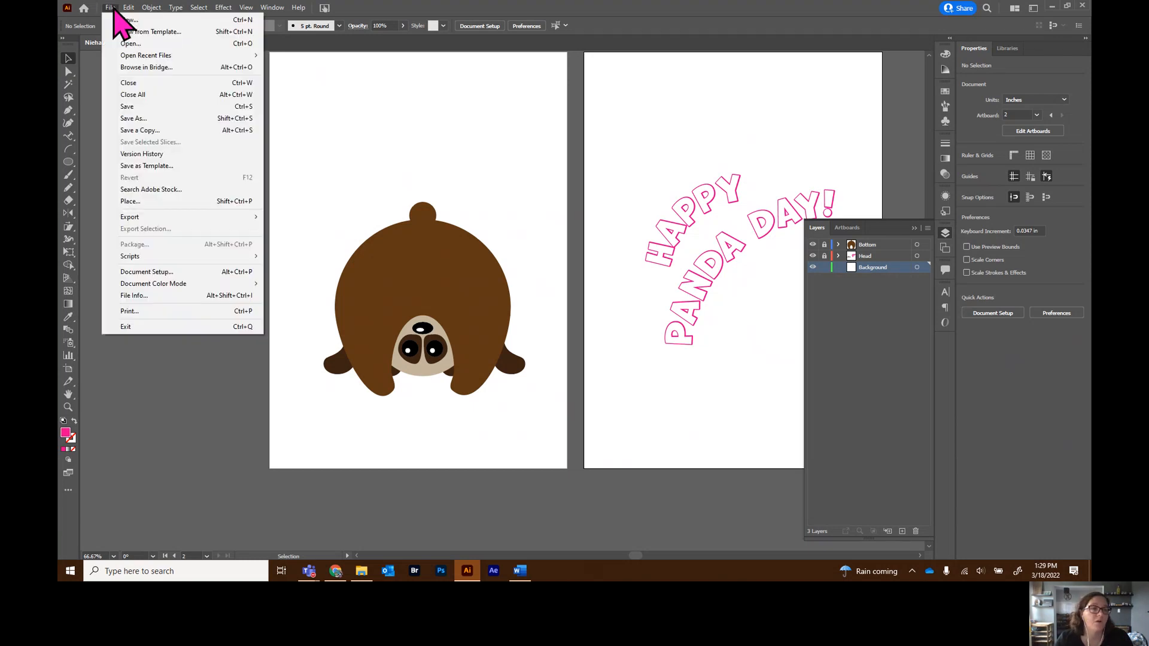
{"action": "left_click", "coordinate": [149, 44]}
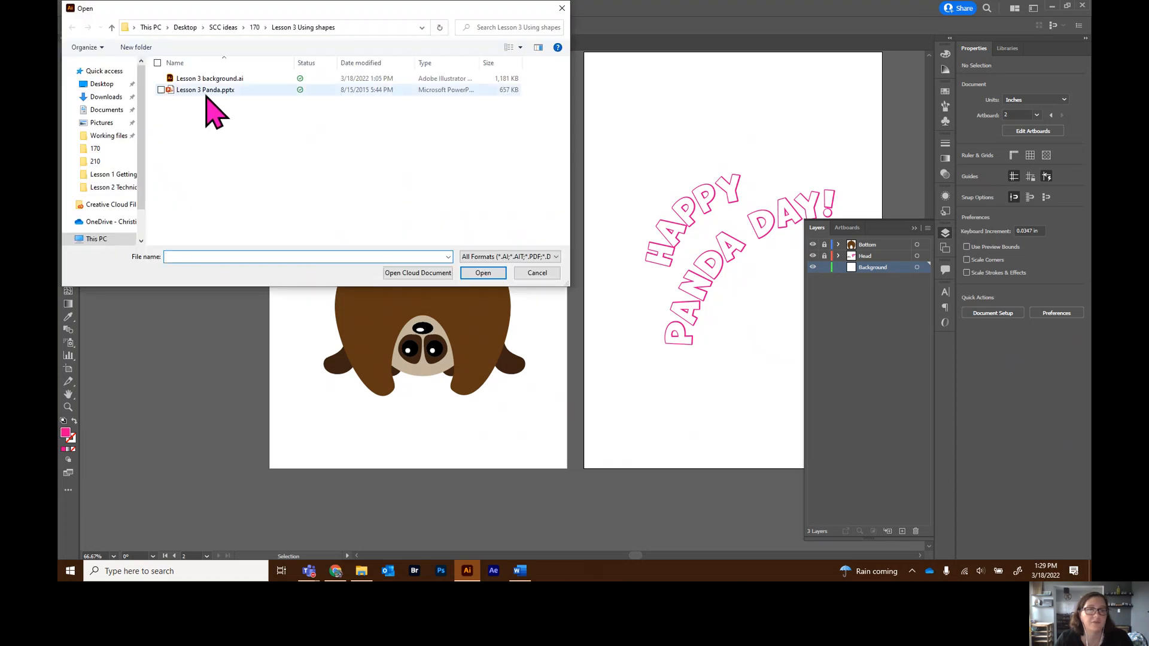
{"action": "double_click", "coordinate": [215, 78]}
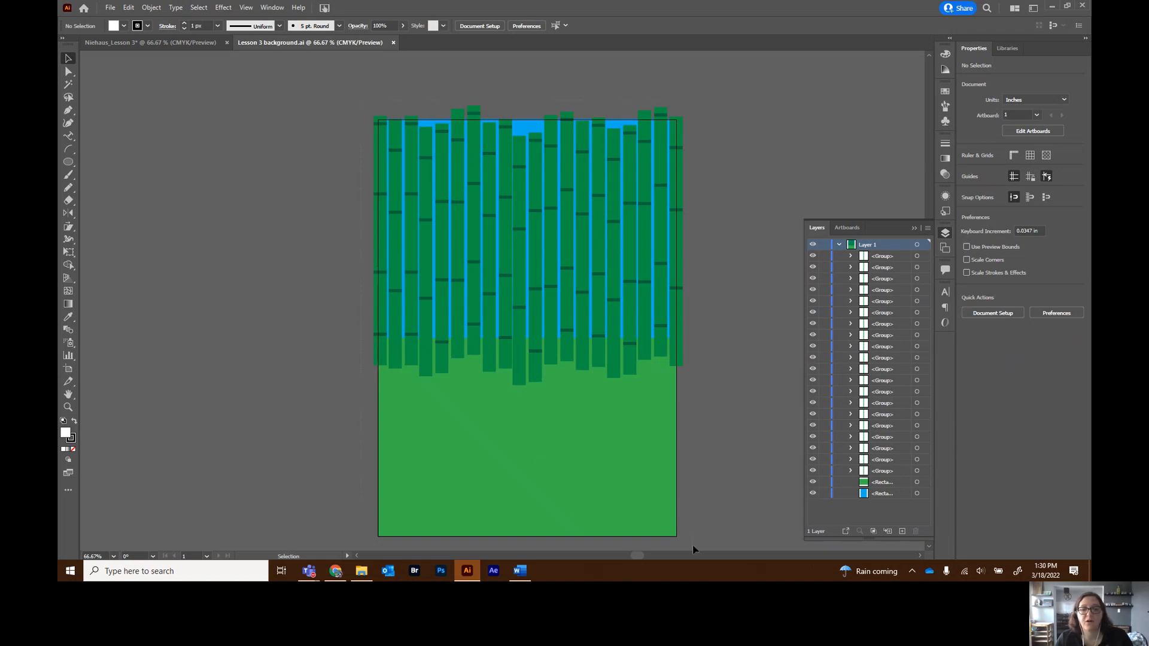
{"action": "key", "text": "ctrl+a"}
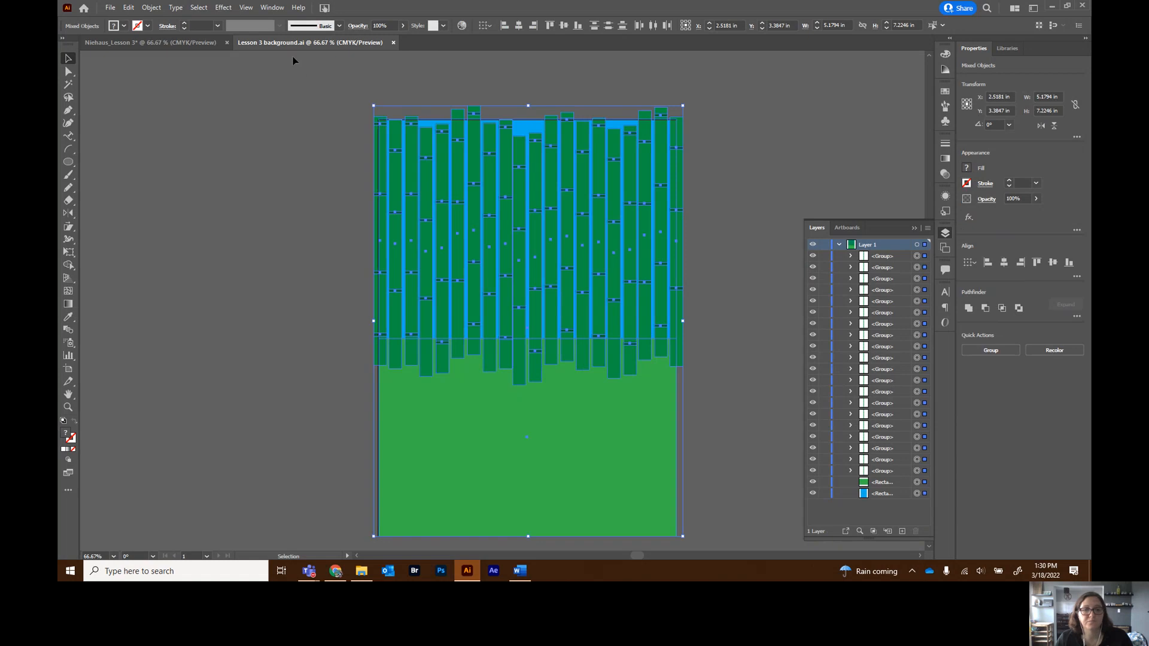
{"action": "left_click", "coordinate": [371, 114]}
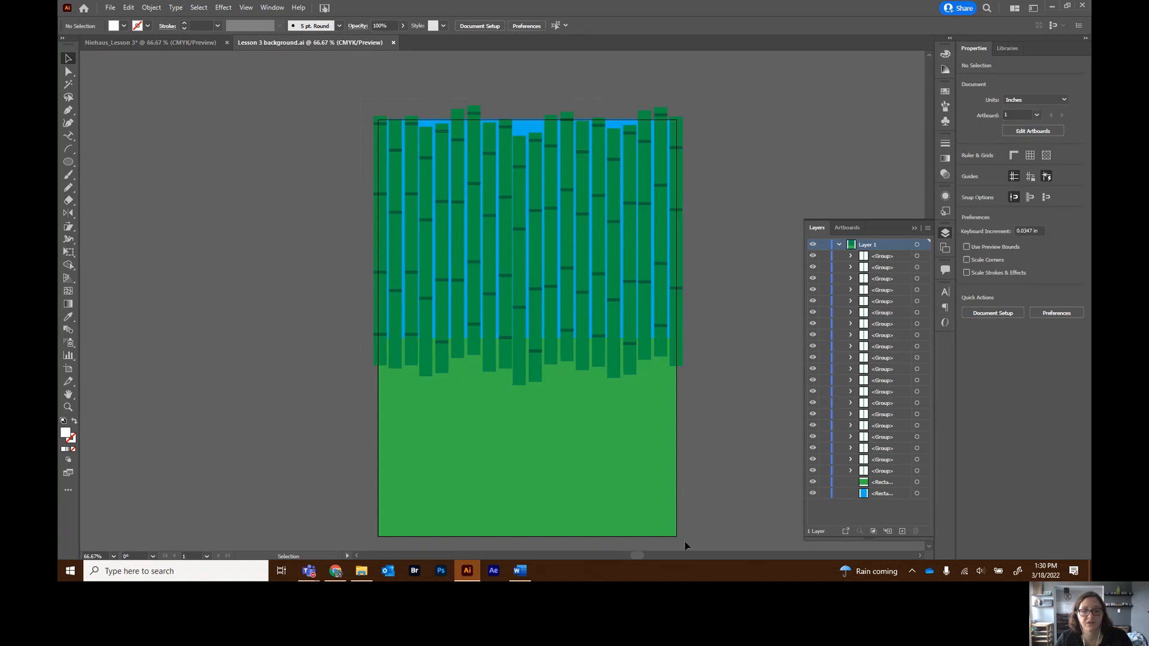
{"action": "key", "text": "ctrl+a"}
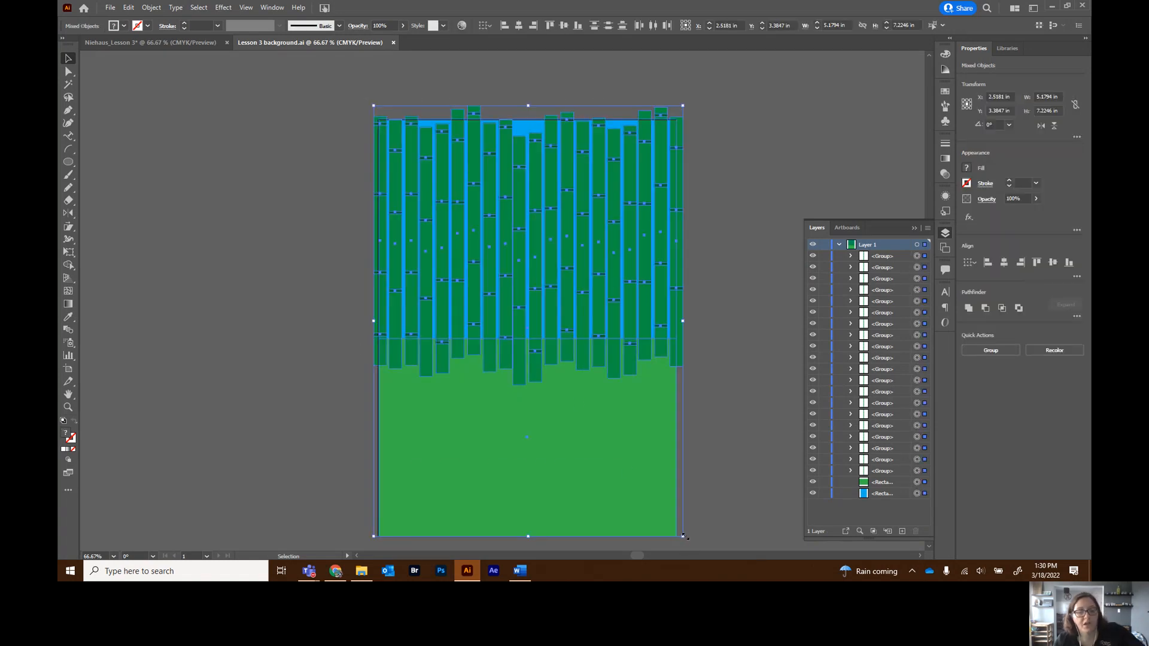
- Paste the bamboo artwork into the Background layer of the panda document and align it over the first artboard, behind the animal
{"action": "left_click", "coordinate": [151, 43]}
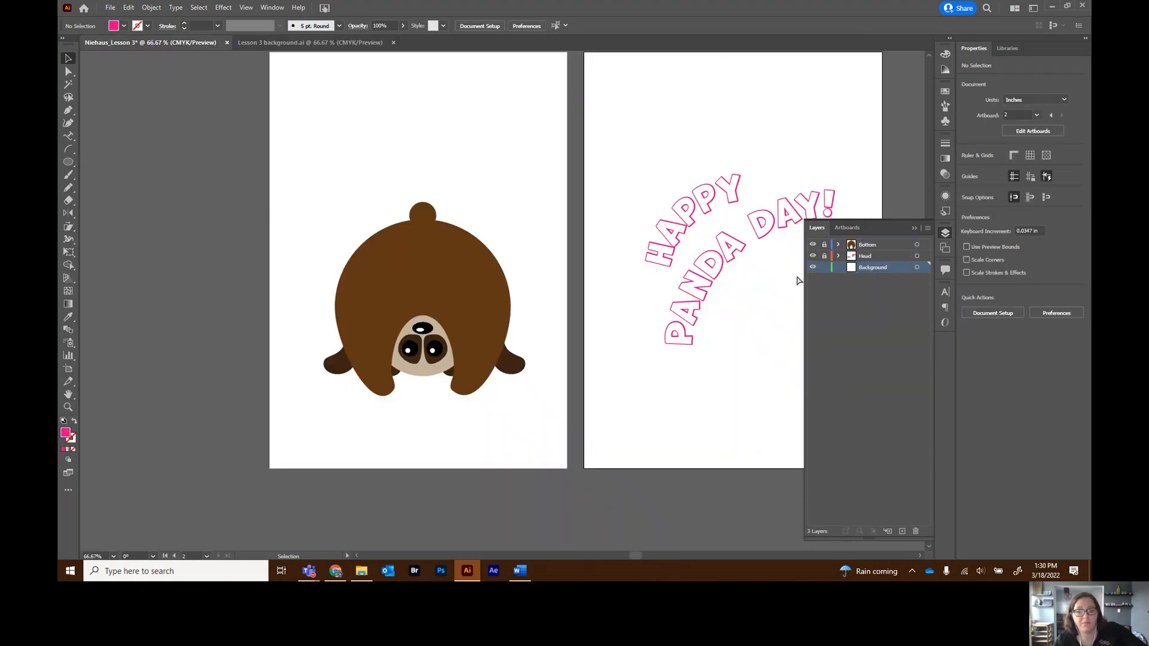
{"action": "key", "text": "ctrl+v"}
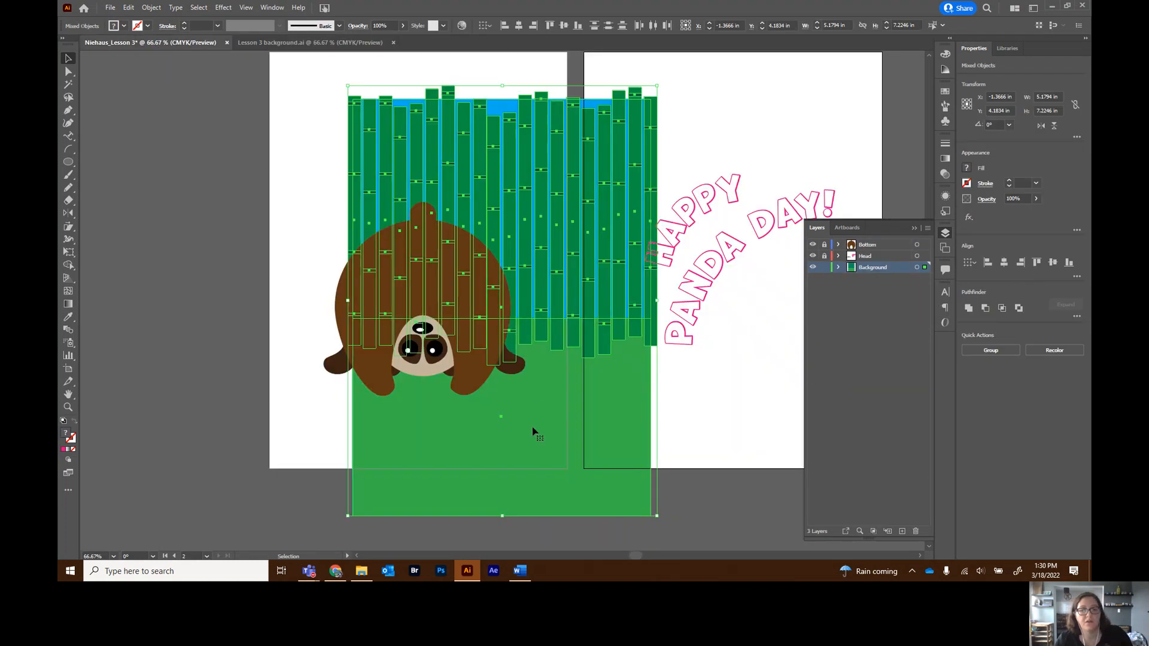
{"action": "left_click_drag", "start_coordinate": [566, 497], "coordinate": [483, 453]}
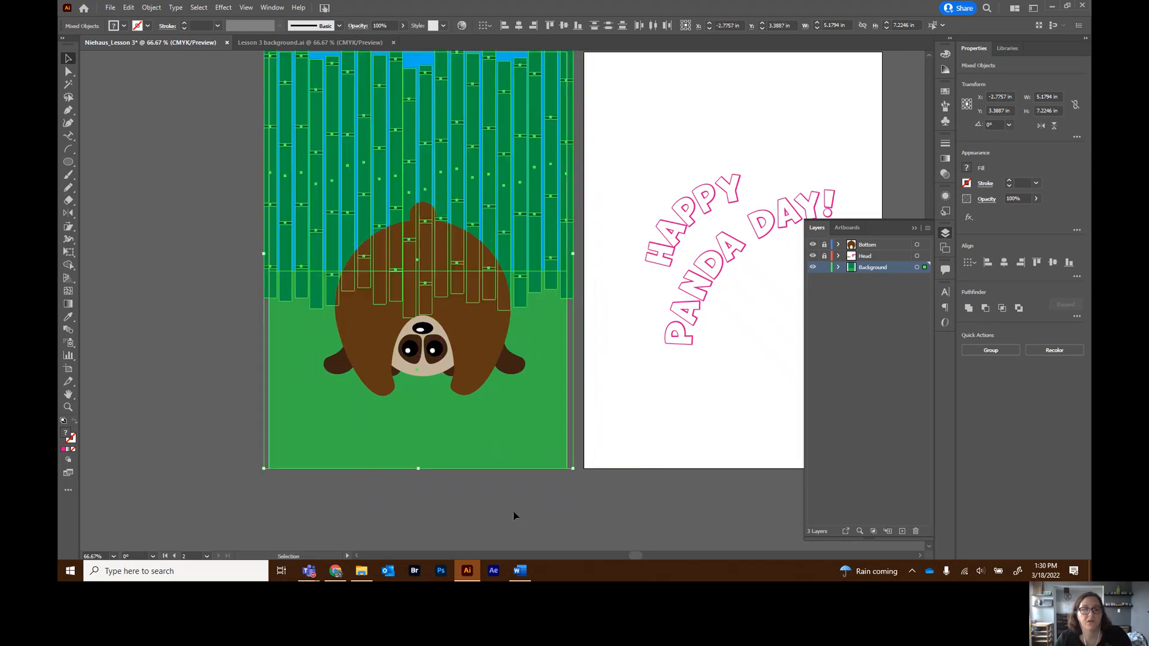
{"action": "left_click", "coordinate": [544, 497]}
{"action": "scroll", "coordinate": [545, 499], "scroll_direction": "up", "scroll_amount": 1}
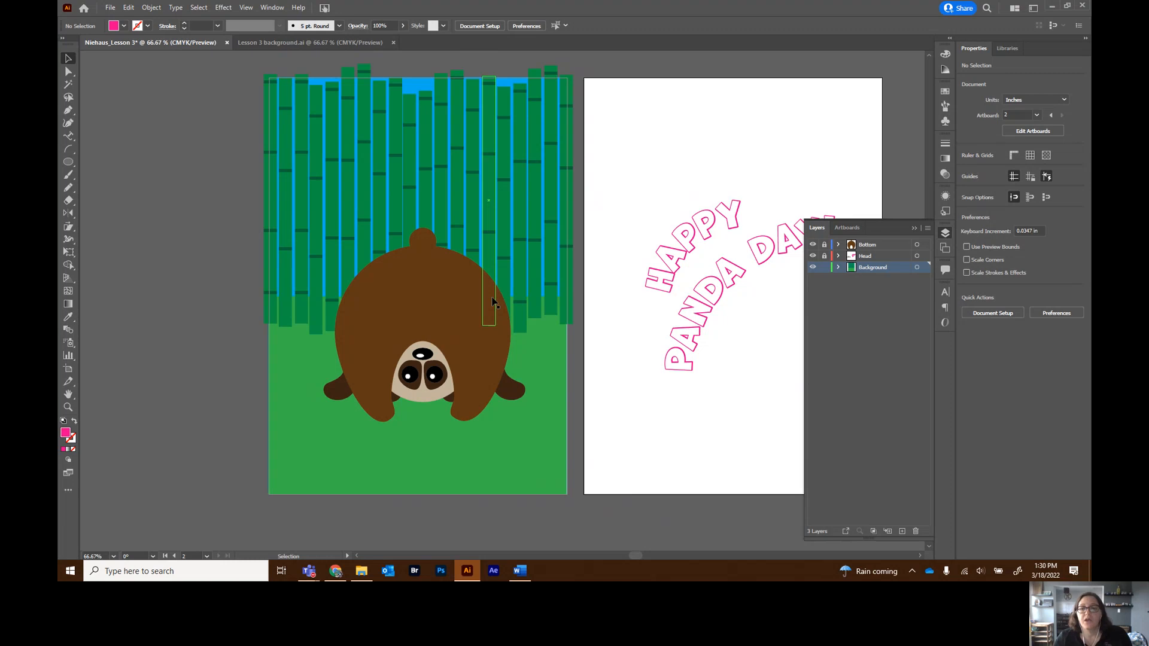
{"action": "left_click", "coordinate": [914, 229]}
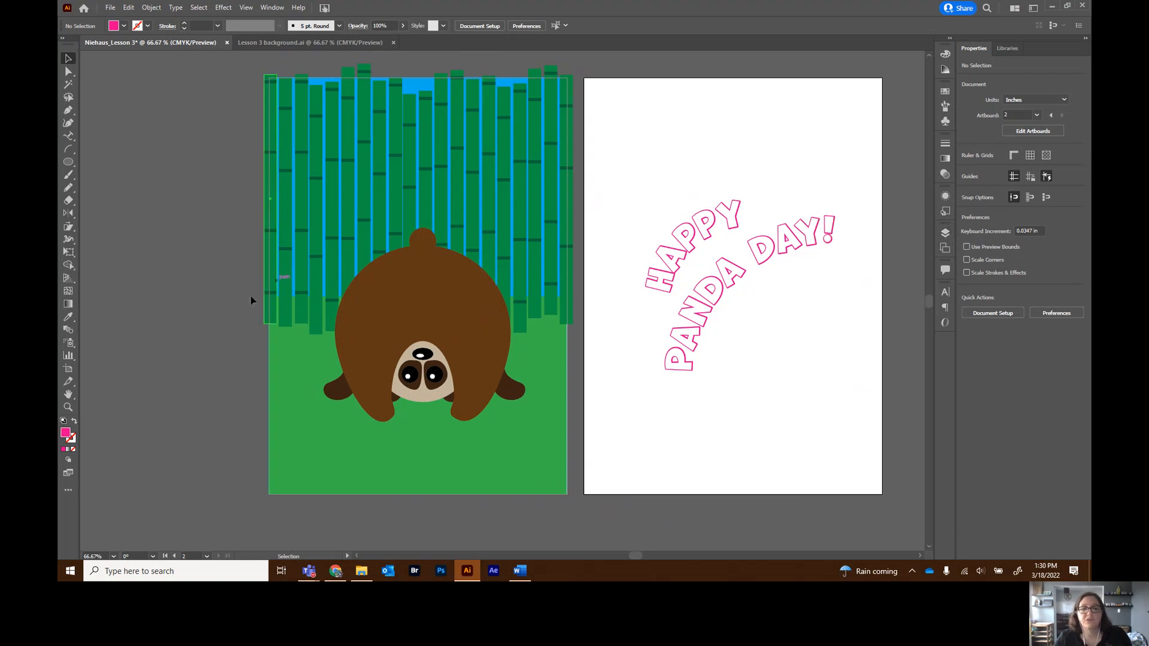
- Save the panda document as an Adobe Illustrator (*.AI) file in the "Lesson 3 Using shapes" folder with the default Illustrator options
{"action": "left_click", "coordinate": [110, 8]}
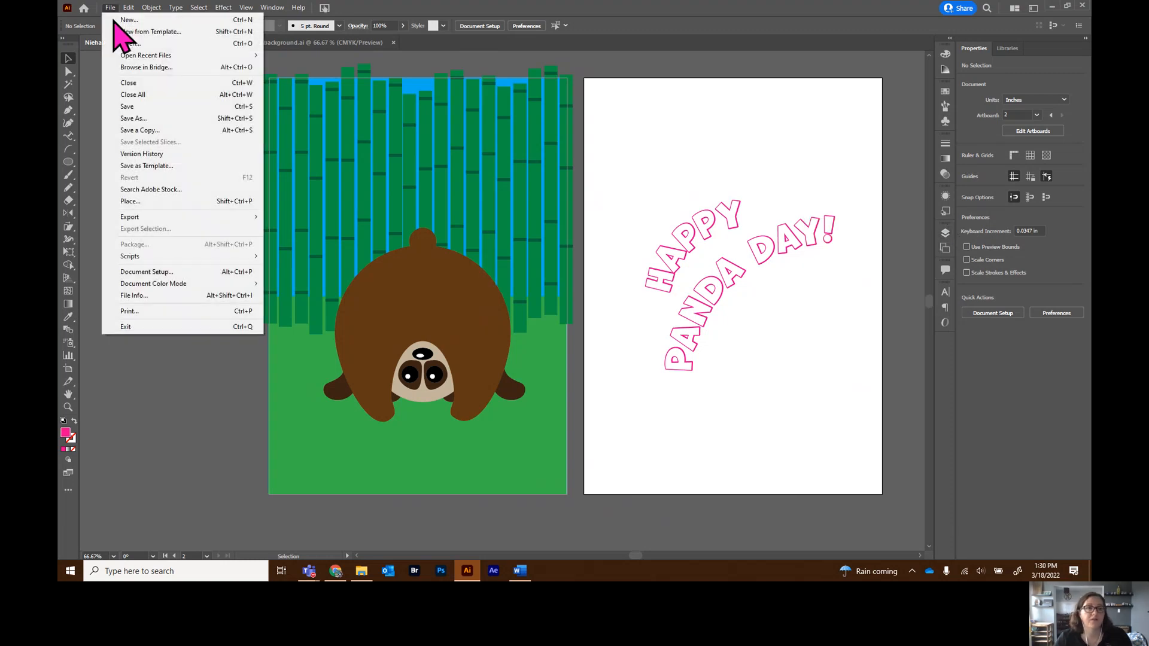
{"action": "left_click", "coordinate": [150, 120]}
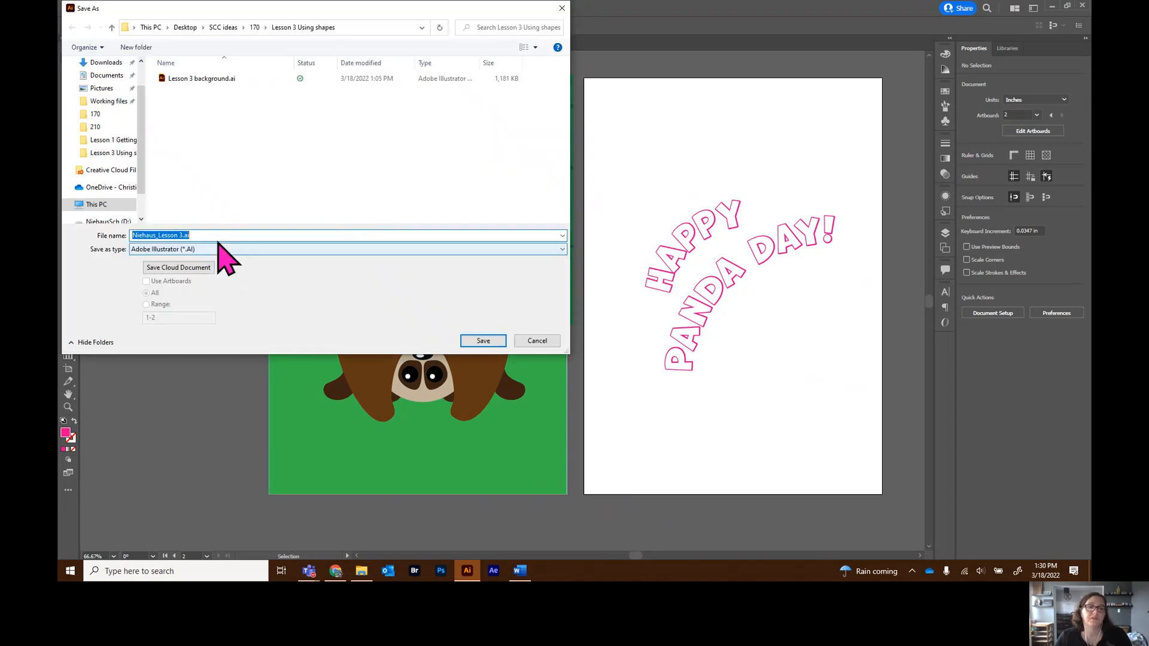
{"action": "left_click", "coordinate": [483, 341]}
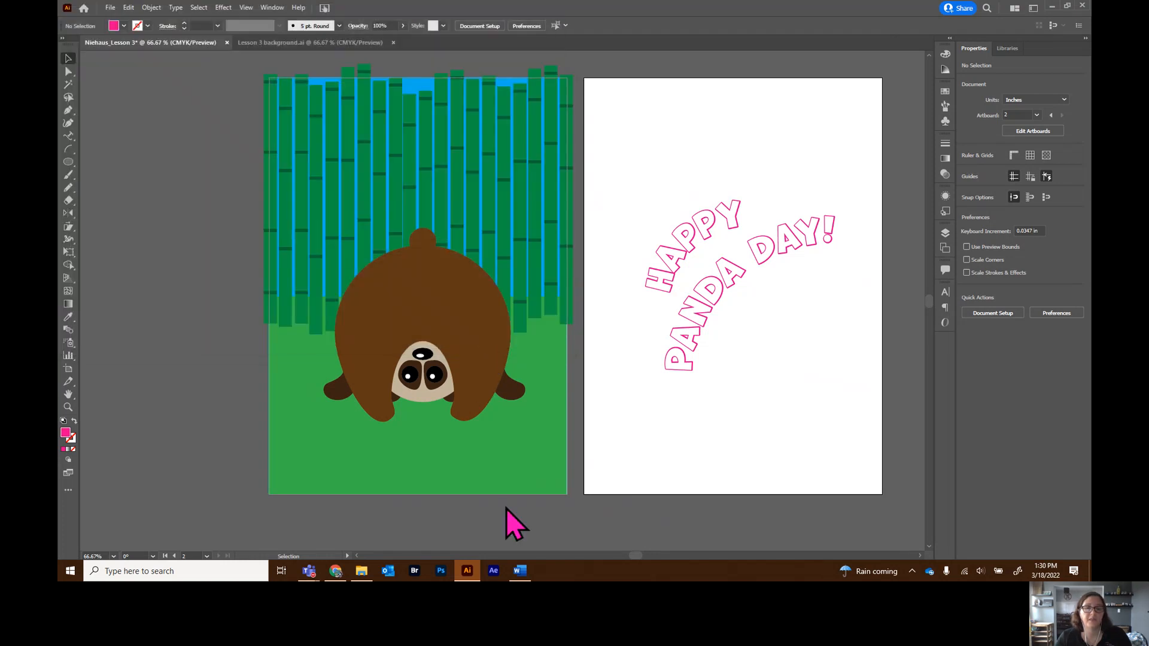
{"action": "left_click", "coordinate": [622, 434]}
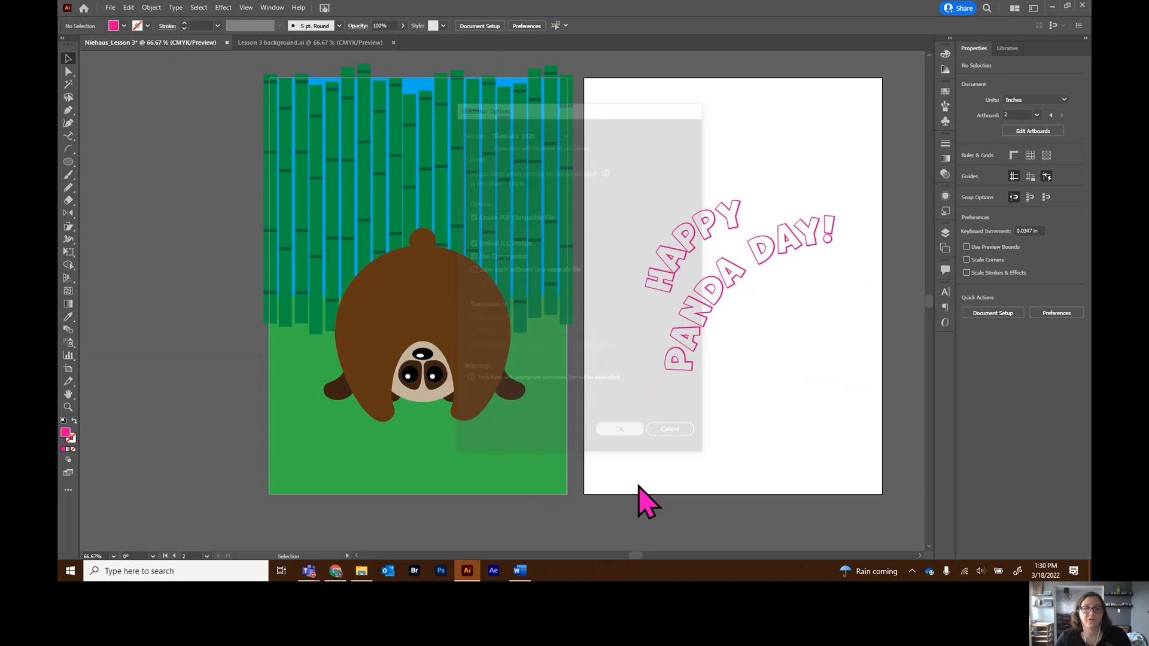
- Save a copy of all artboards as an Adobe PDF (*.PDF) in the same folder using the [Illustrator Default] preset
{"action": "left_click_drag", "start_coordinate": [635, 557], "coordinate": [639, 558]}
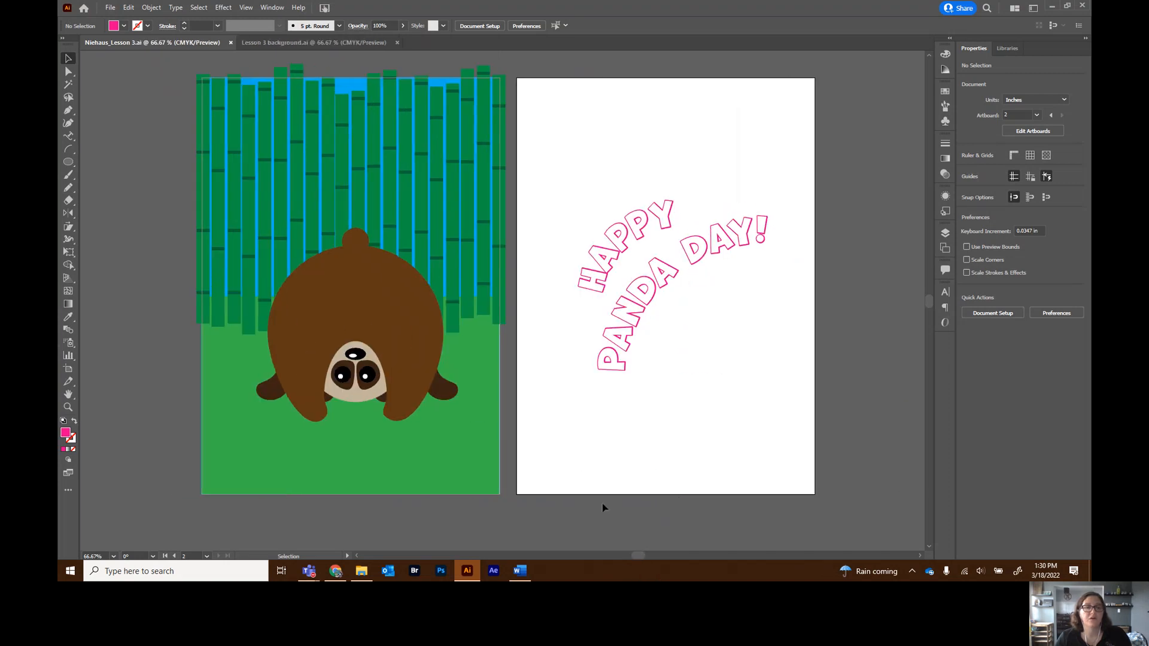
{"action": "left_click", "coordinate": [110, 7]}
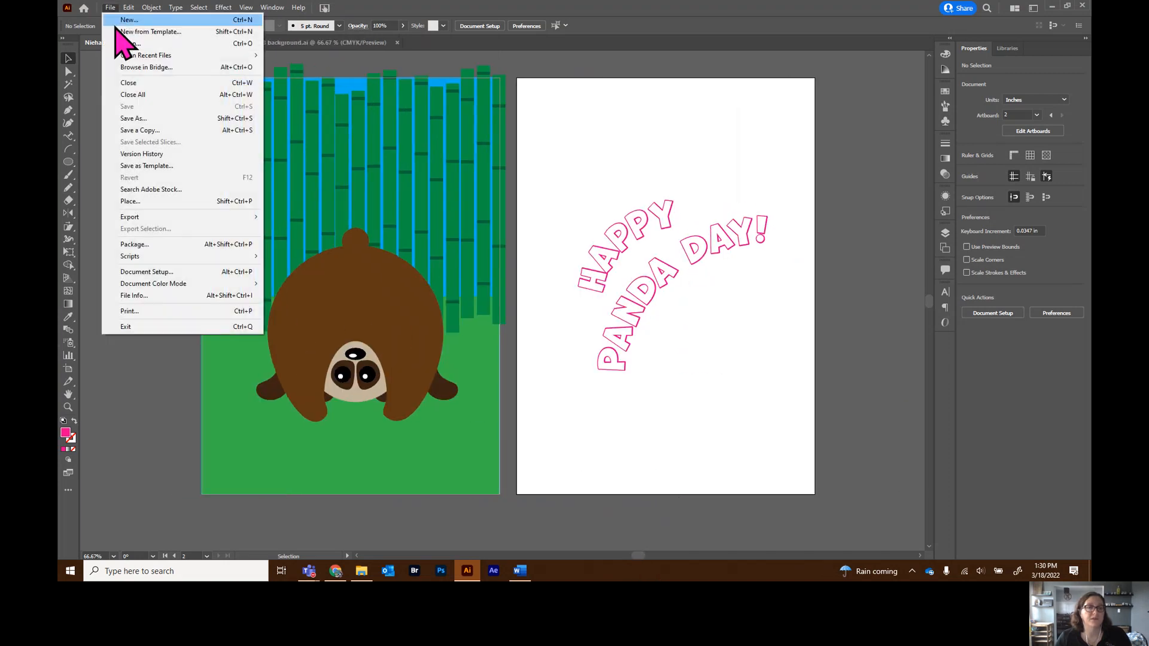
{"action": "left_click", "coordinate": [134, 118]}
{"action": "left_click", "coordinate": [266, 249]}
{"action": "left_click", "coordinate": [265, 263]}
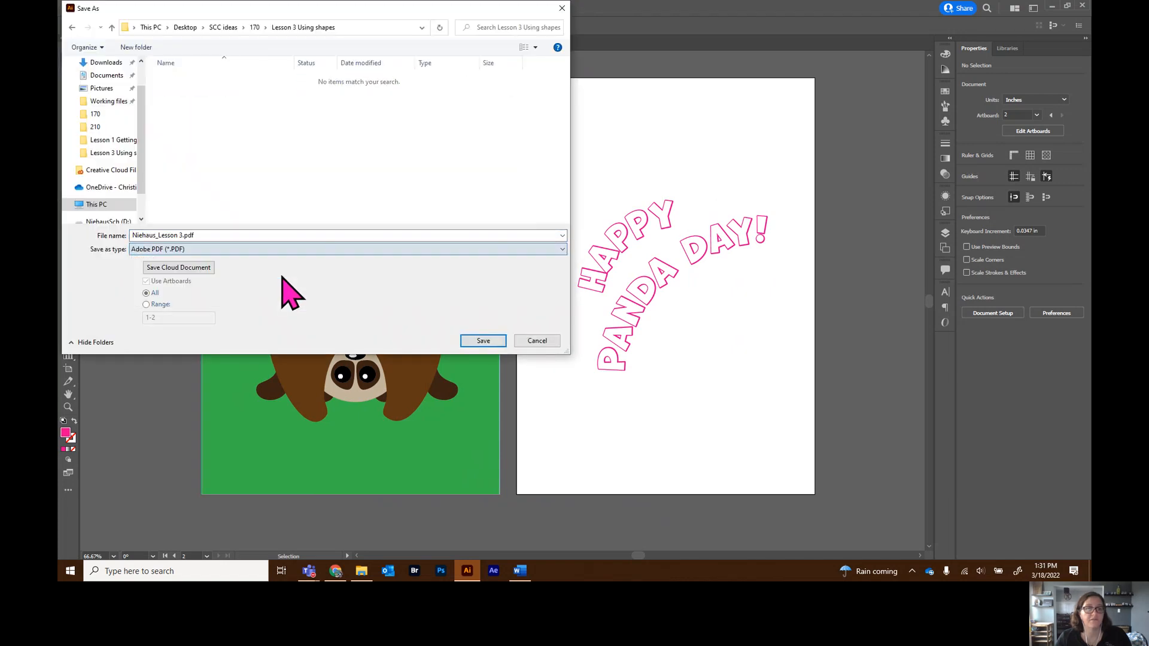
{"action": "left_click", "coordinate": [481, 342]}
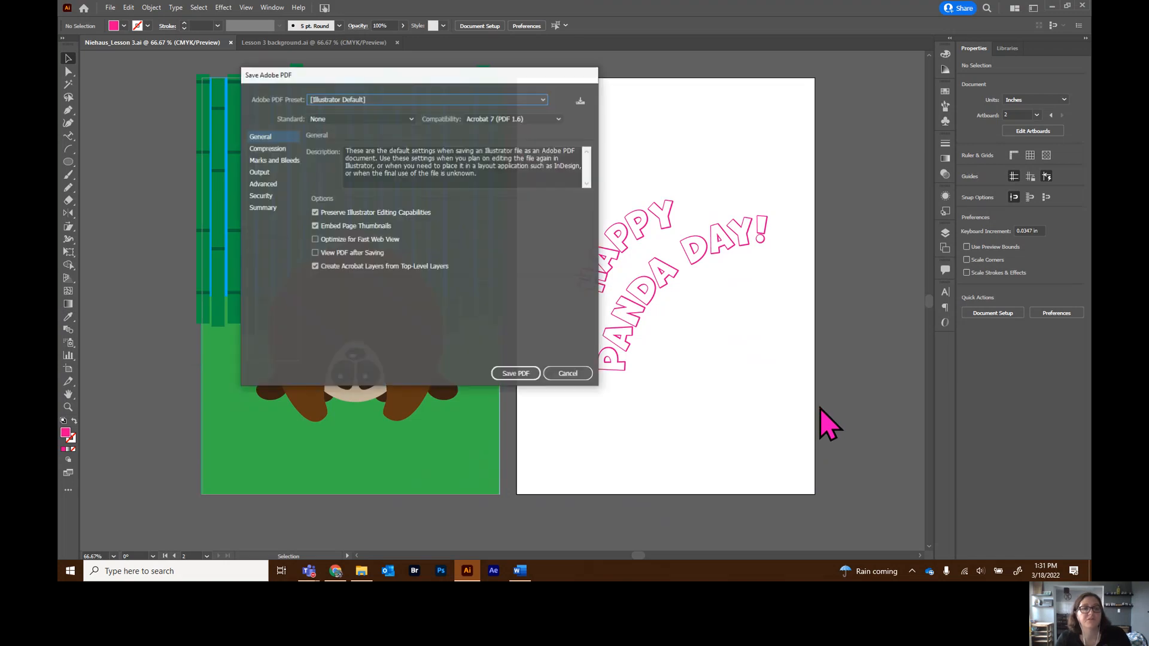
{"action": "left_click", "coordinate": [518, 374]}
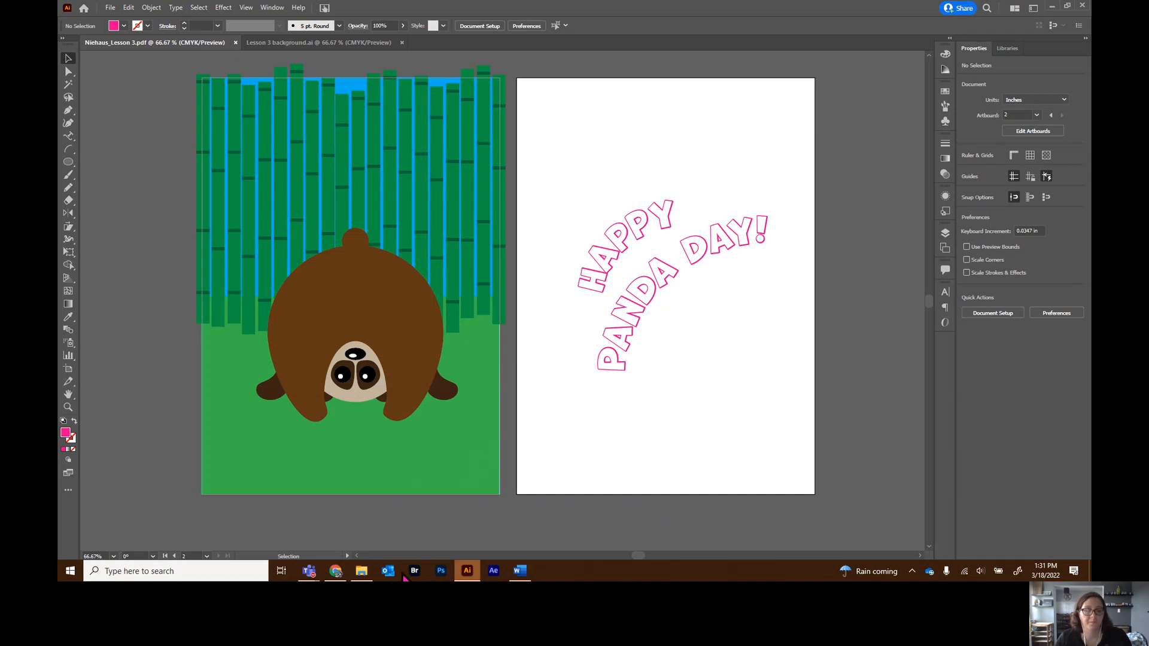
{"action": "mouse_move", "coordinate": [308, 571]}
{"action": "left_click", "coordinate": [394, 489]}
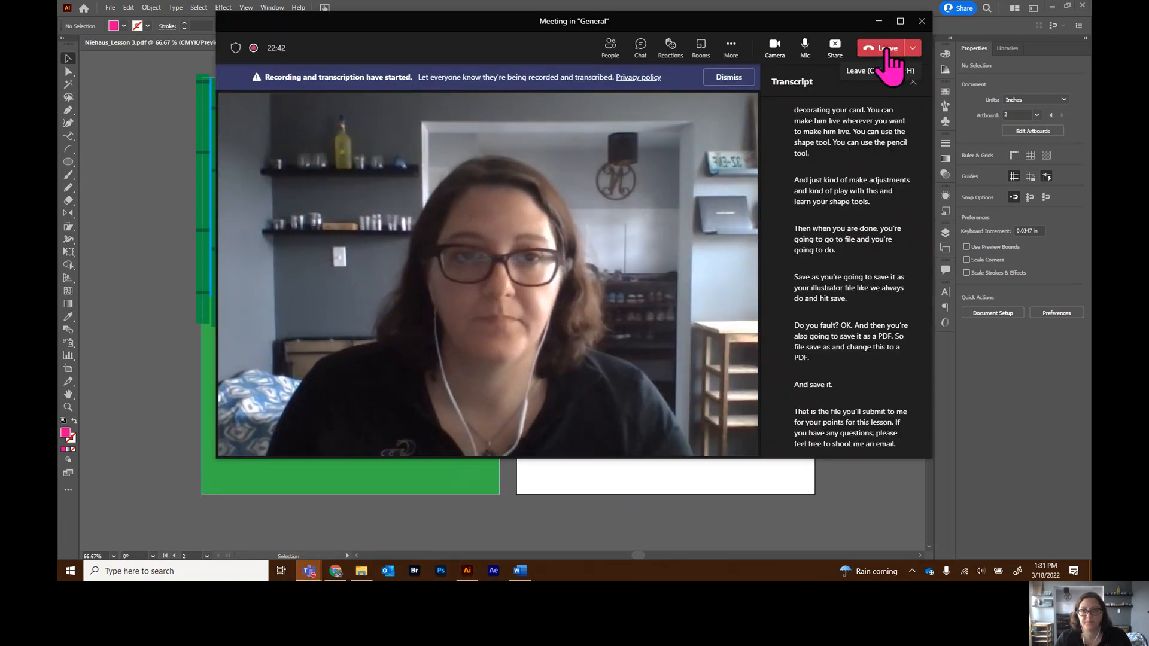